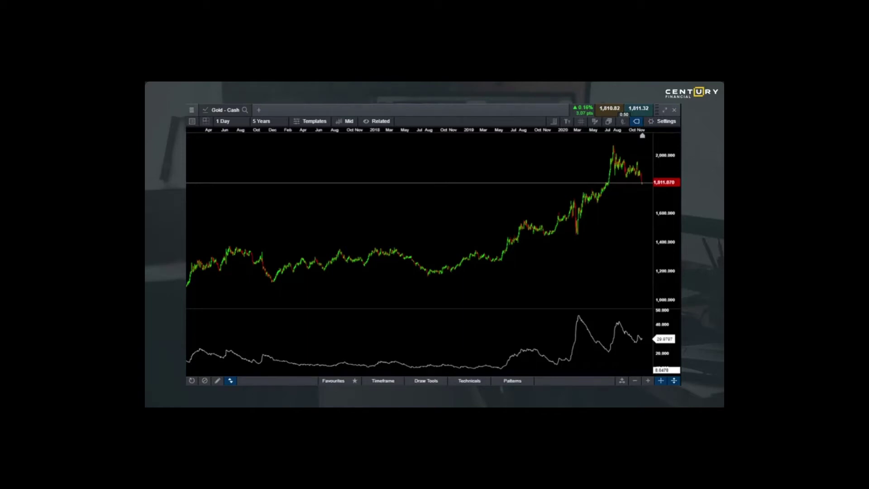
left_click(506, 316)
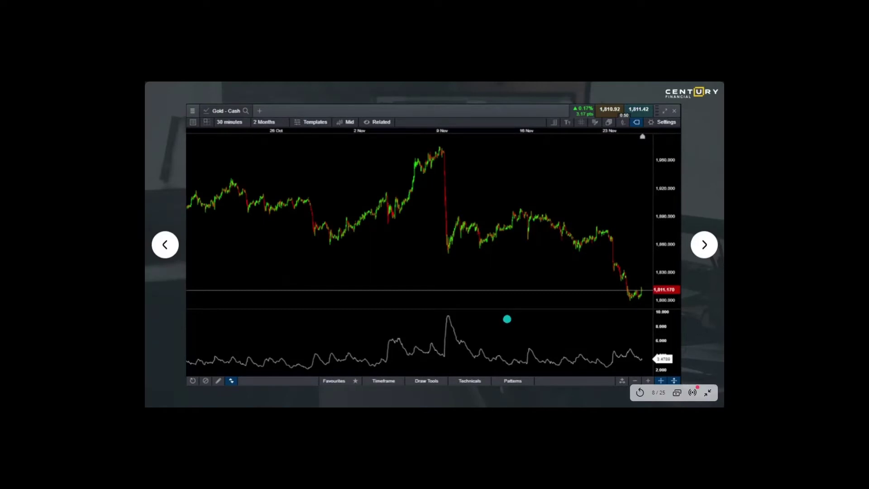
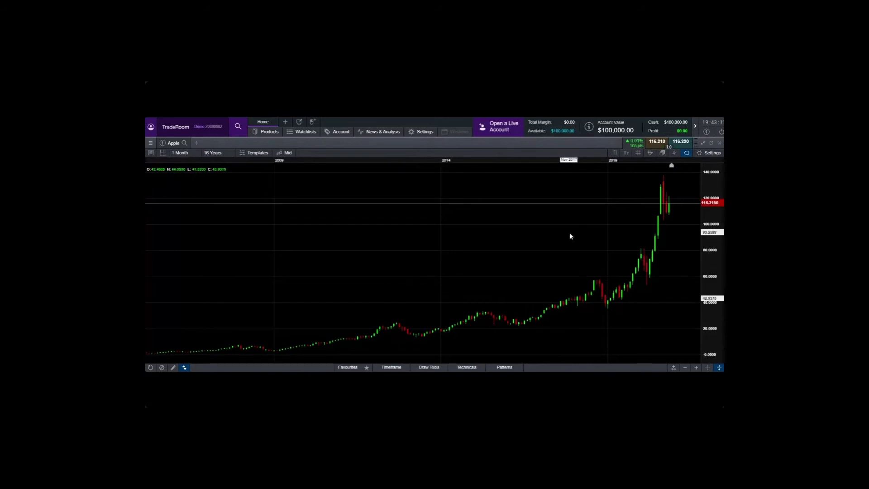
Turn off the chart's grid lines and display the drawing tools
left_click(638, 153)
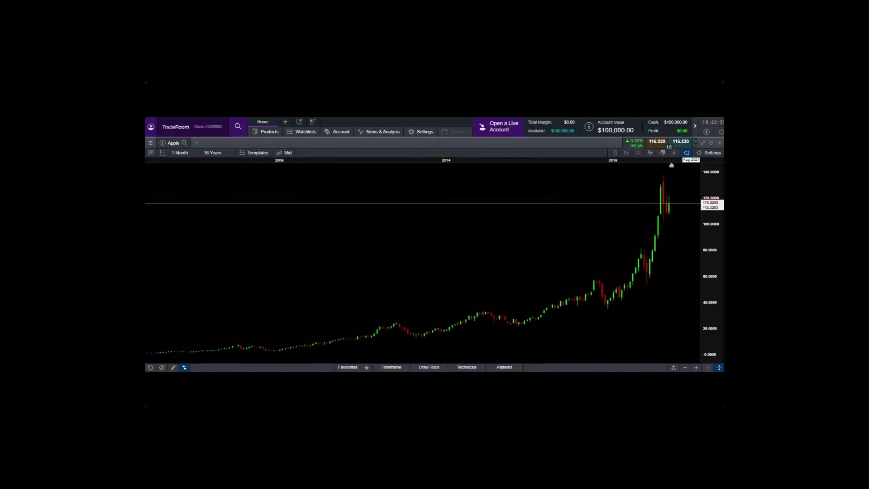
left_click(429, 368)
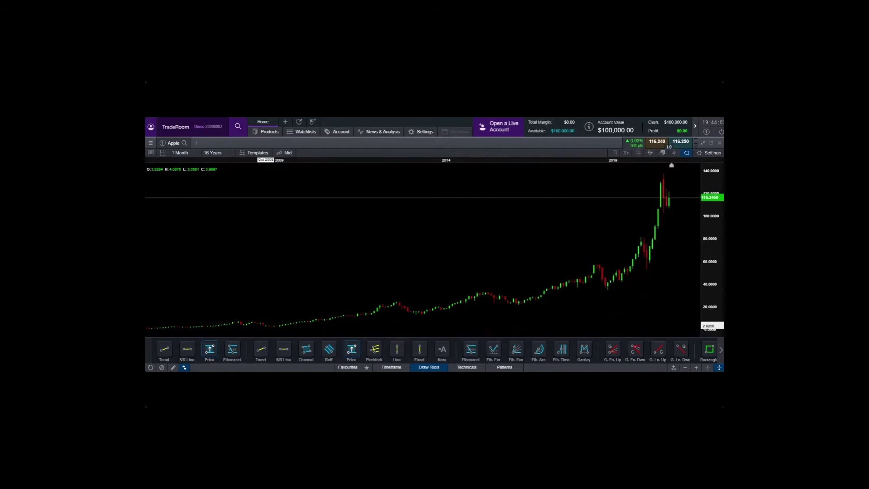
Measure Apple's rise from the late-2008 low to the 2020 peak with the Price tool, and delete the measurement
left_click_drag(267, 326, 665, 170)
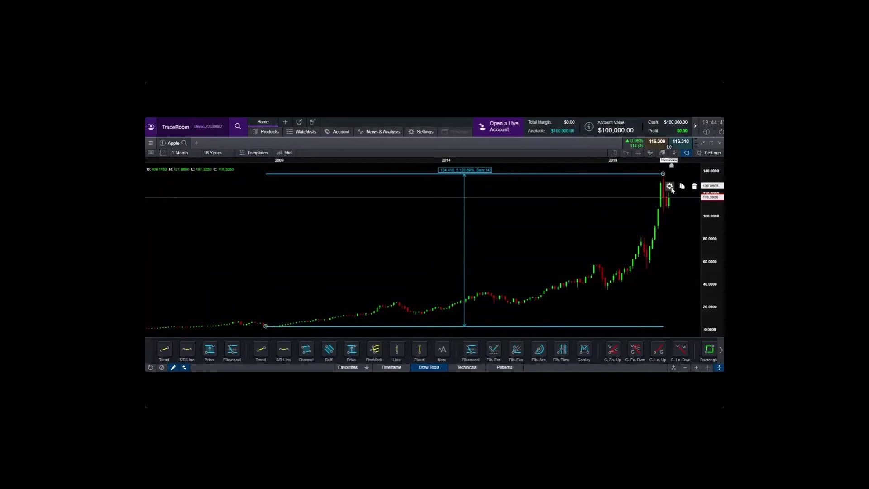
left_click(699, 190)
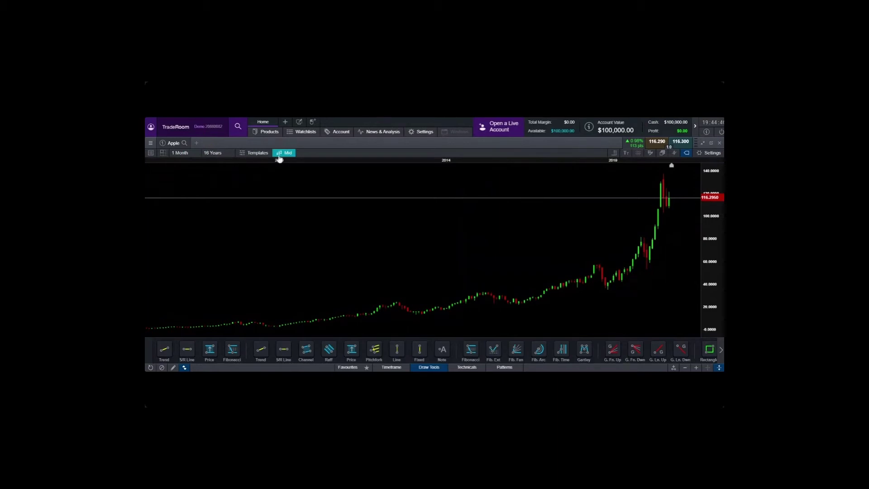
Change the Apple chart type to Heikin Ashi using mid prices
left_click(279, 156)
mouse_move(297, 244)
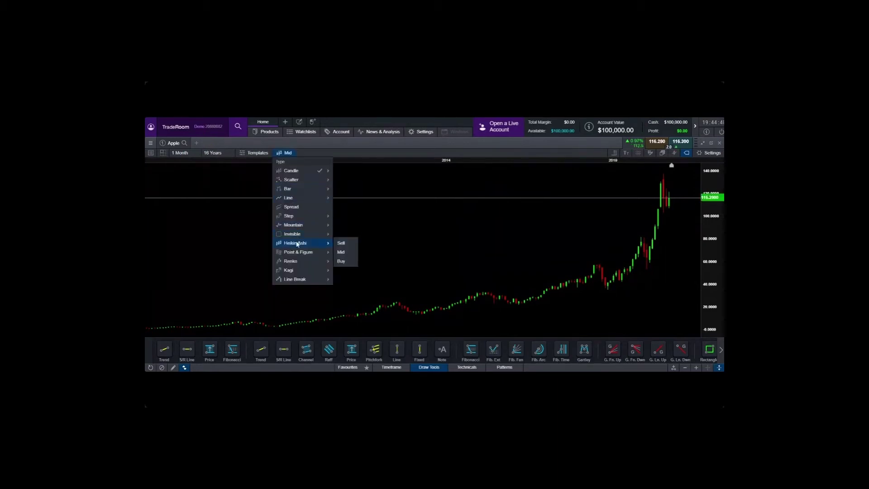
mouse_move(313, 172)
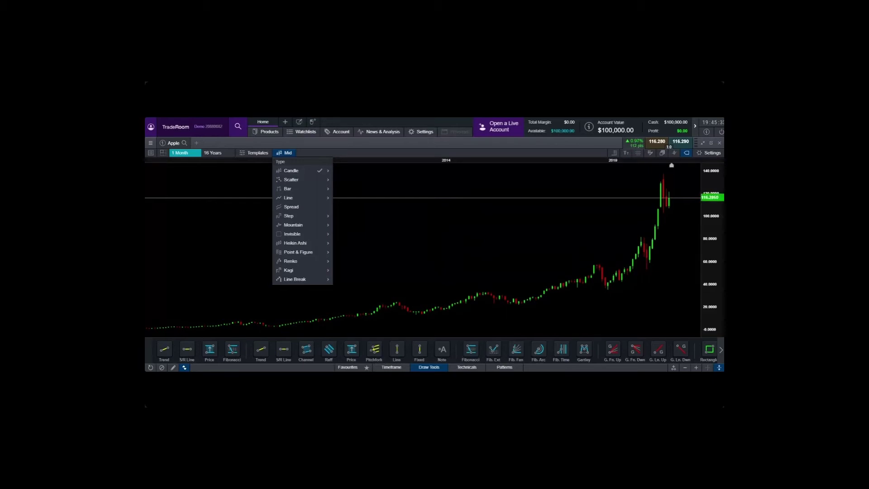
mouse_move(298, 225)
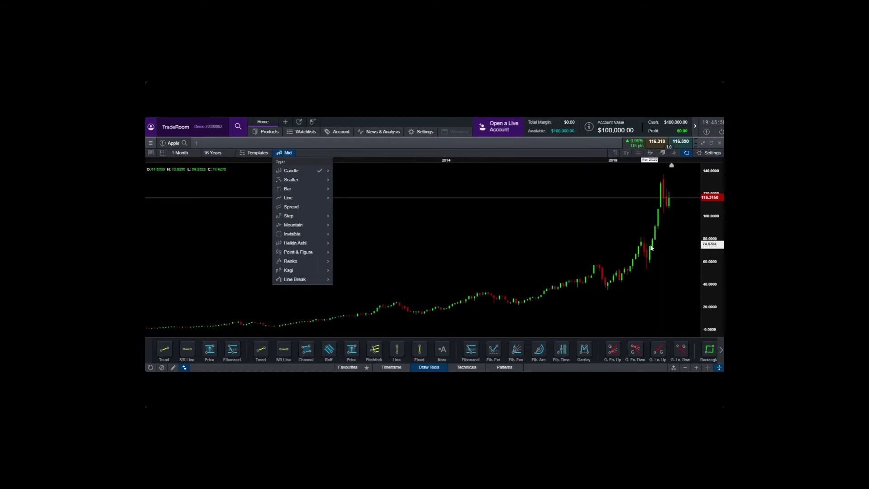
left_click(309, 244)
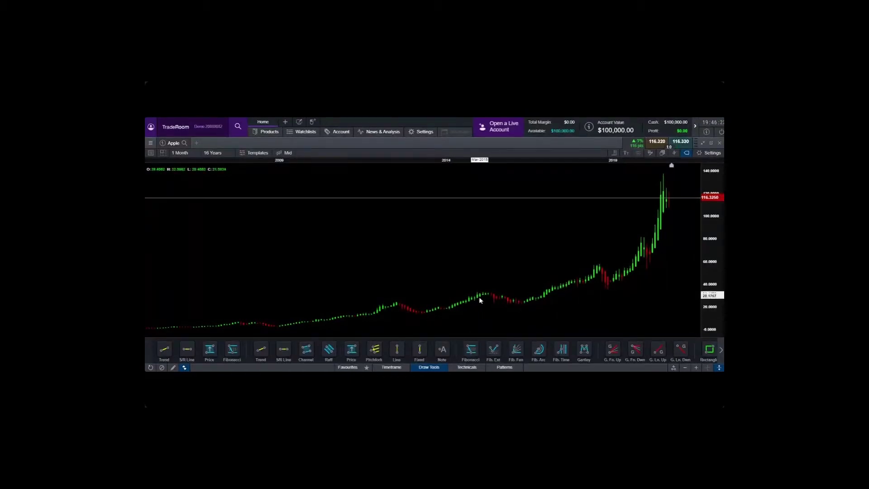
Draw a trendline along the rise from the August 2013 low at about 14.2 to February 2015 at about 32.8
left_click(263, 351)
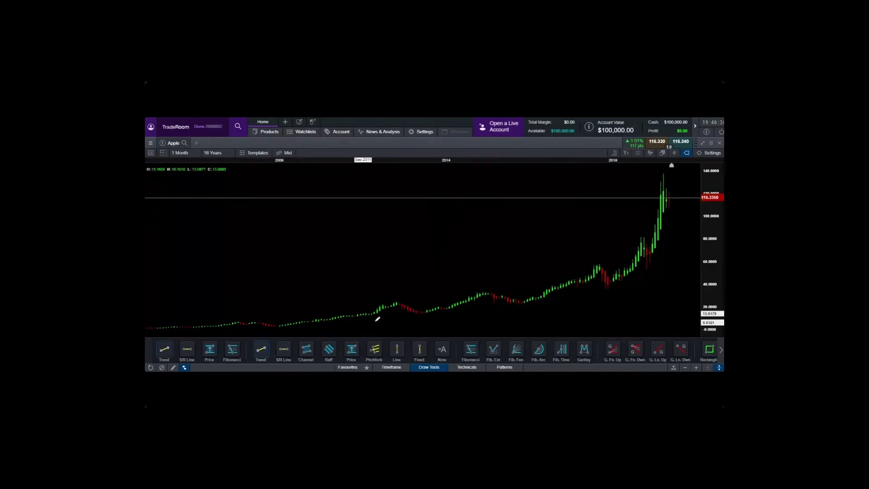
left_click_drag(428, 312, 482, 291)
left_click(483, 289)
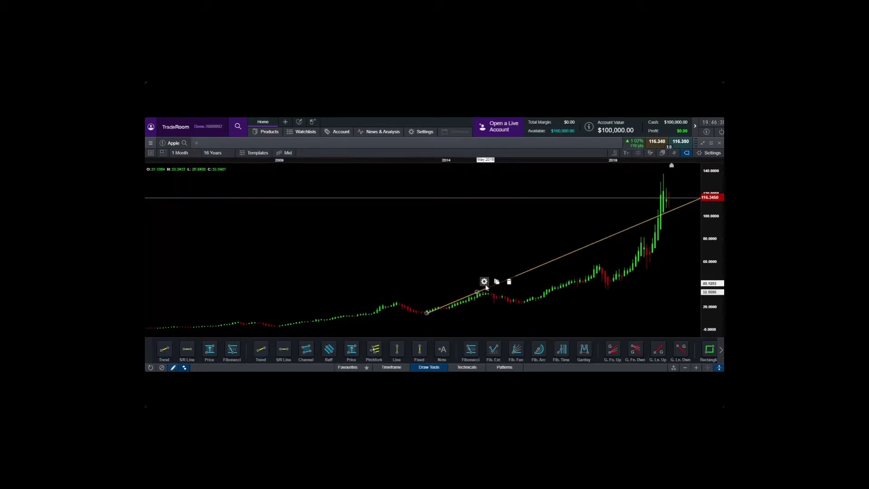
Turn off the trendline's rightward extension and save these settings as the default for trendlines
left_click(485, 287)
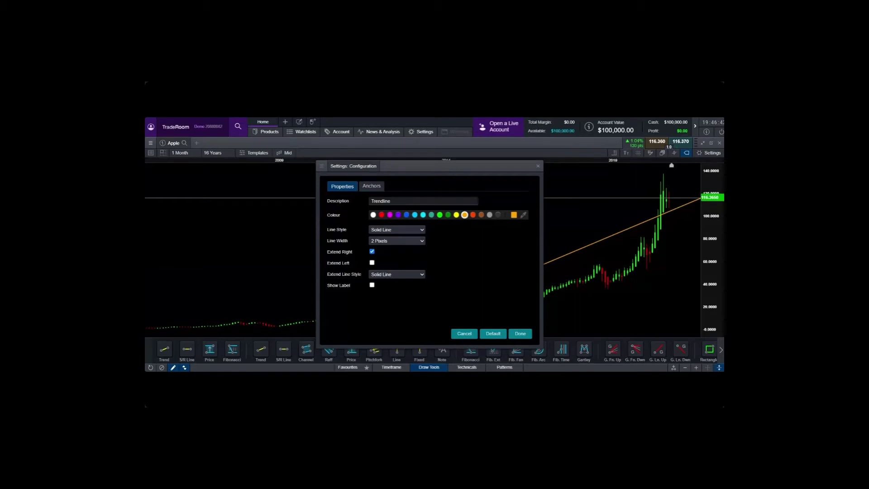
left_click(370, 188)
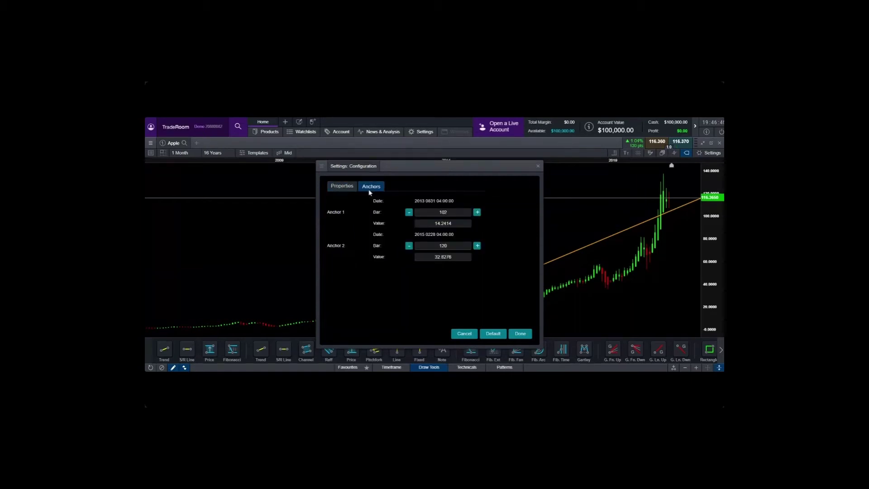
left_click(350, 186)
left_click(371, 252)
left_click(501, 335)
left_click(519, 333)
left_click(521, 333)
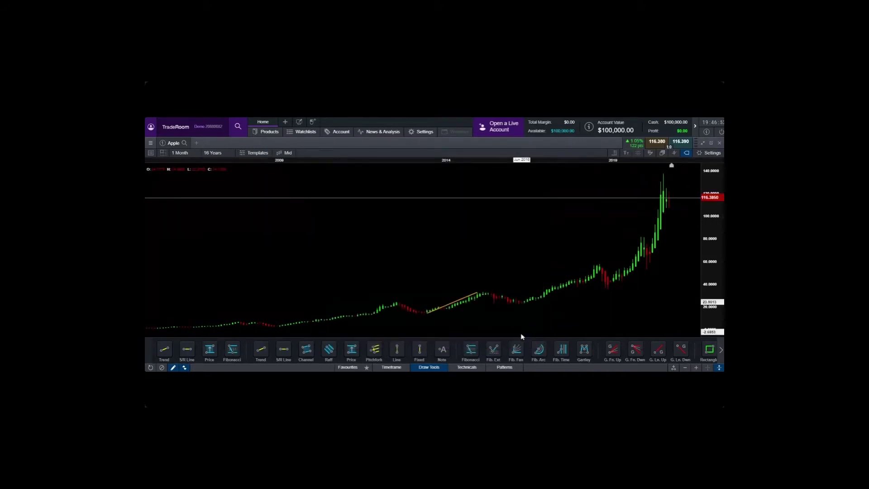
Move the first trendline's end to the 2015 peak and draw a second one from there down to the 2016 low
left_click_drag(479, 294, 486, 293)
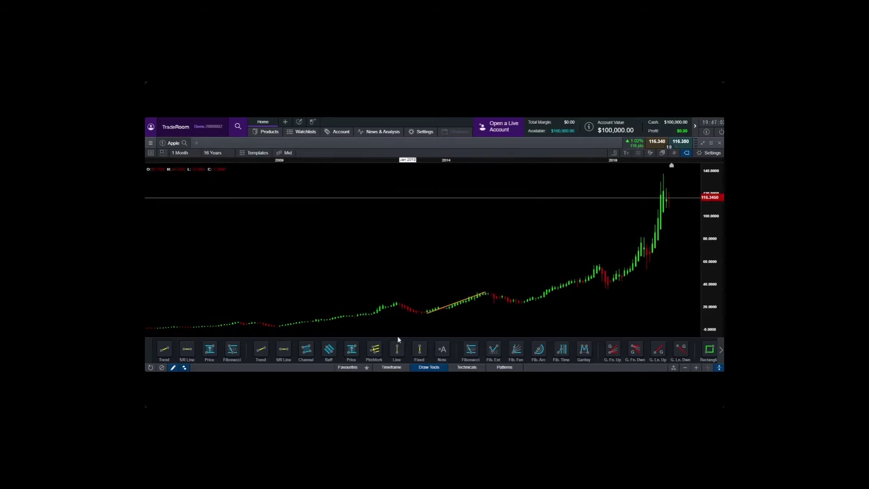
left_click(265, 353)
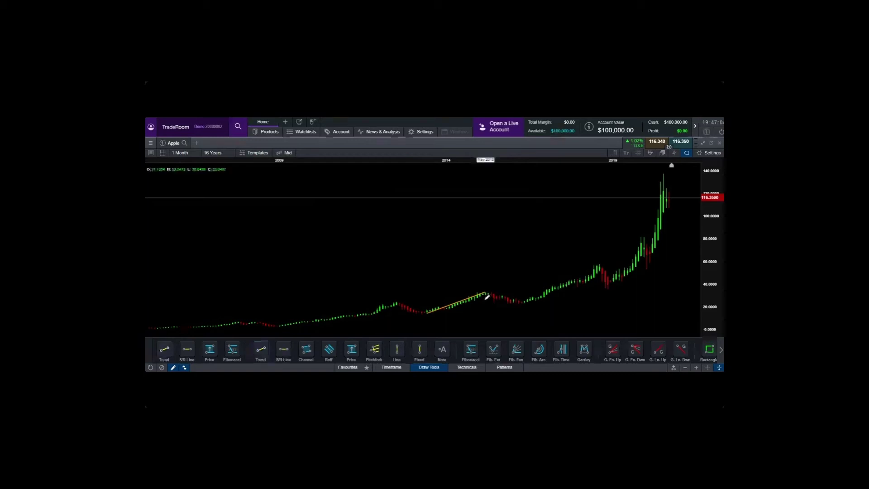
left_click_drag(485, 292, 525, 300)
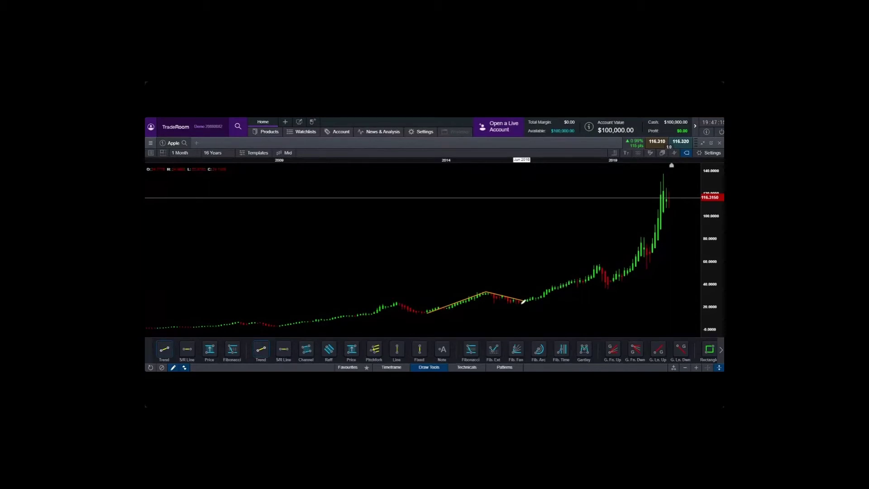
Draw a trendline up from the 2016 low to the late-2018 highs and another down the drop into early 2019
mouse_move(525, 303)
left_mouse_down()
mouse_move(620, 259)
mouse_move(604, 268)
left_mouse_up()
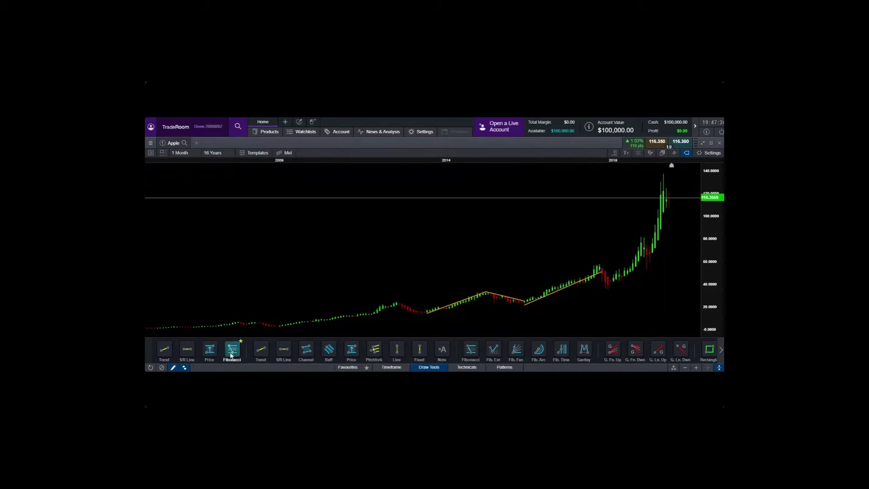
left_click(261, 350)
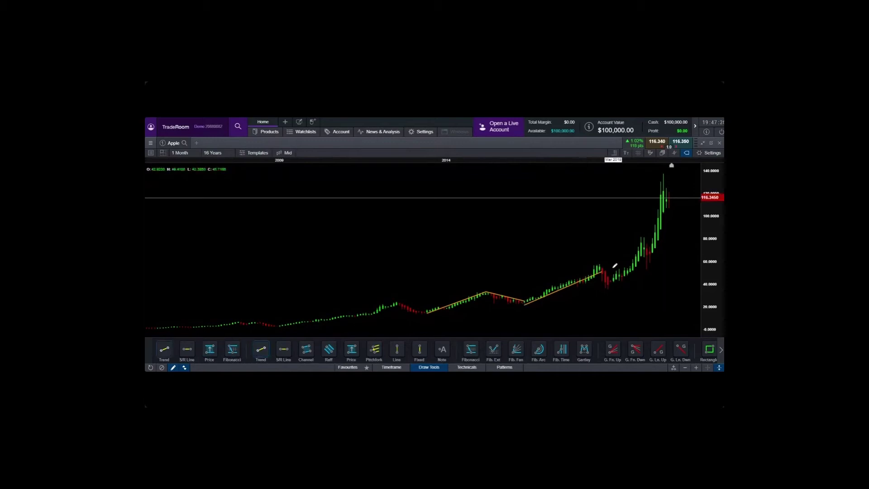
left_click(599, 264)
key("Escape")
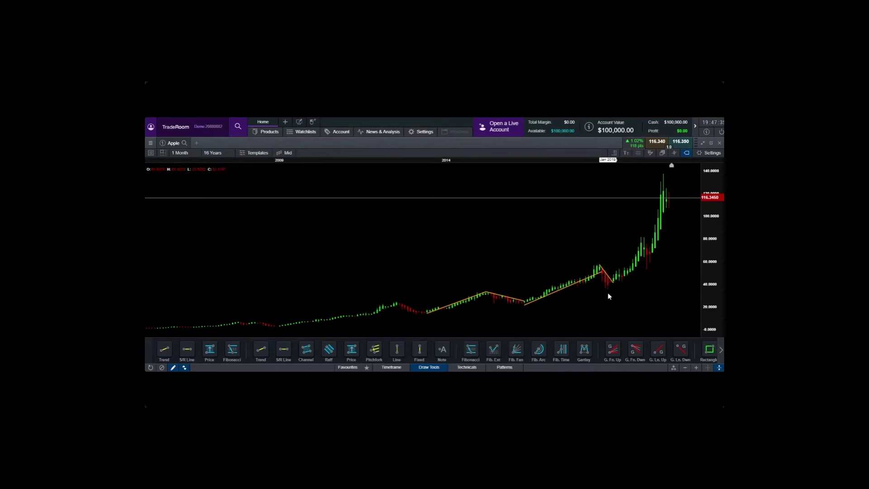
Delete all four trendlines from the Apple chart
left_click(483, 294)
left_click(511, 284)
left_click(527, 300)
left_click(555, 292)
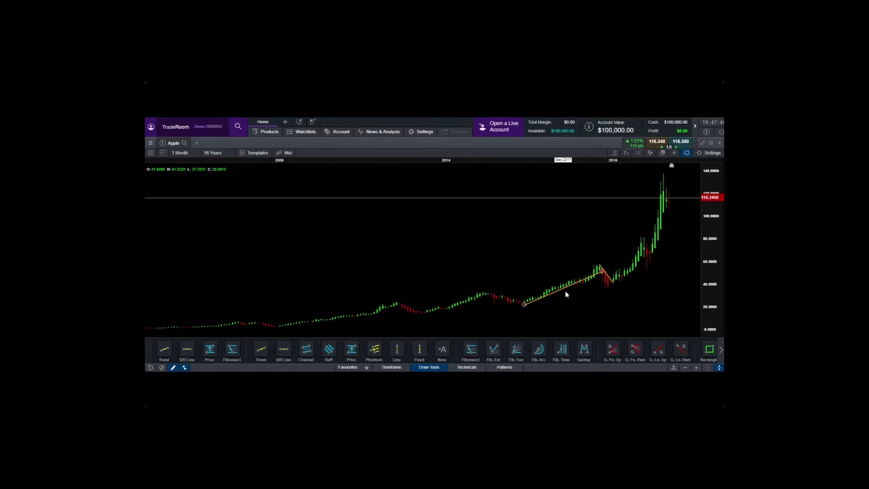
left_click(607, 277)
left_click(631, 254)
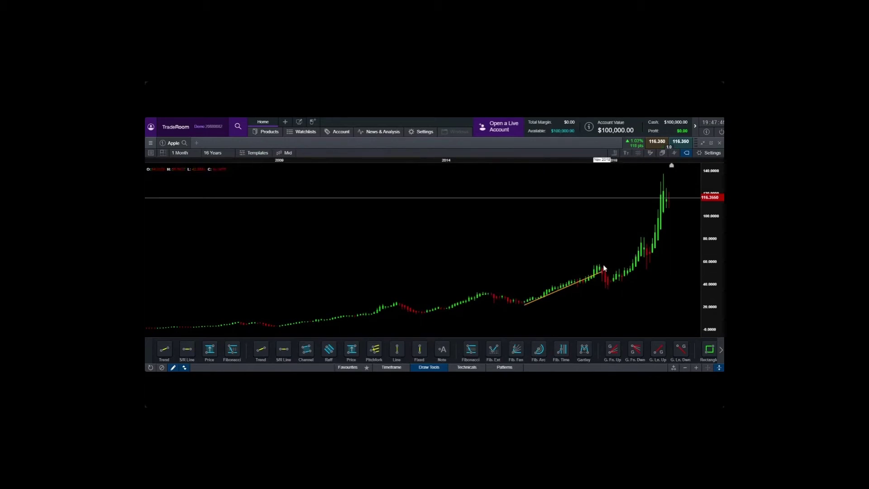
left_click(602, 271)
left_click(635, 258)
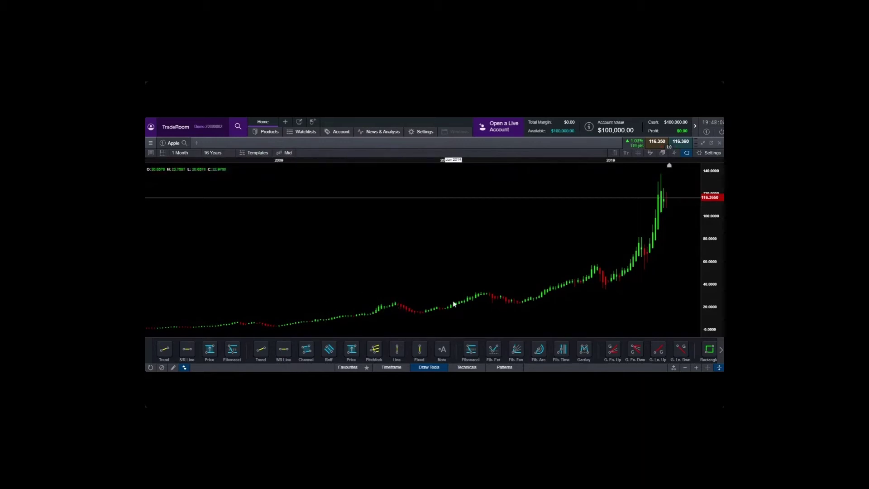
Draw a rectangle enclosing the price rise from the 2013 low to the 2020 peak, and delete it
left_click(709, 350)
mouse_move(423, 317)
left_mouse_down()
mouse_move(435, 217)
mouse_move(694, 188)
mouse_move(686, 175)
left_mouse_up()
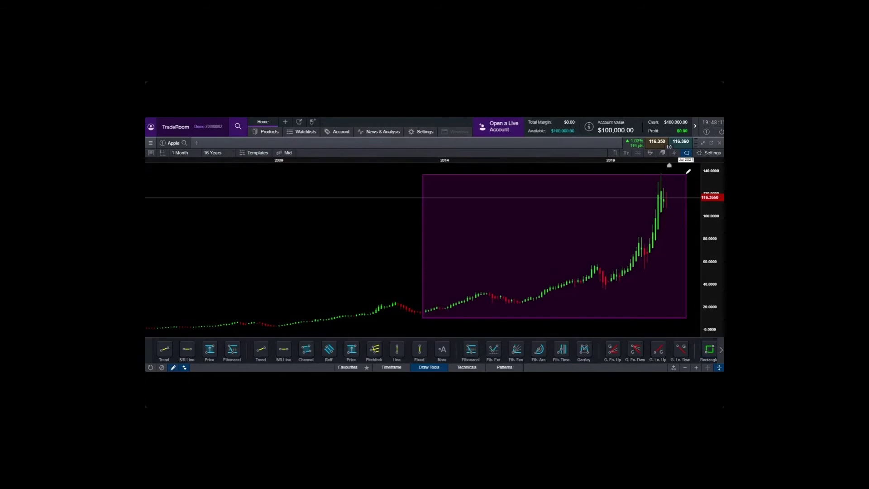
left_click(426, 178)
left_click(457, 187)
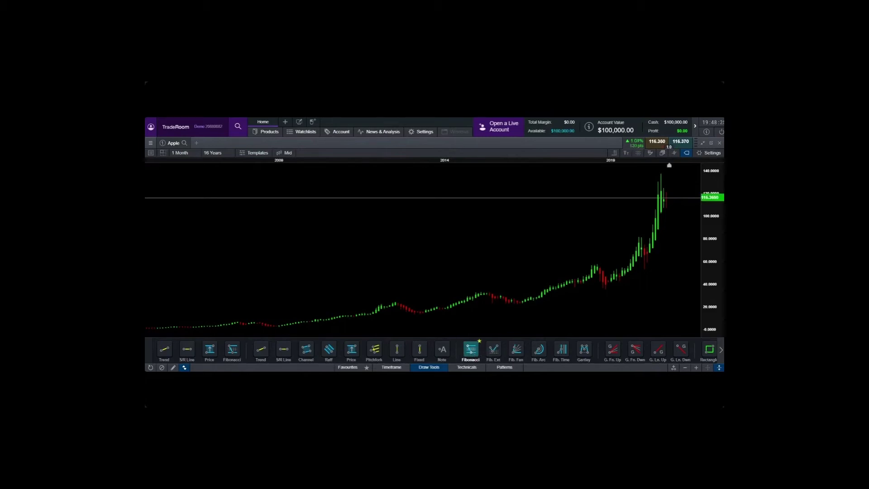
Draw a Fibonacci retracement from December 2010 at about 46.4 to December 2011 at about 123.8
left_click(471, 349)
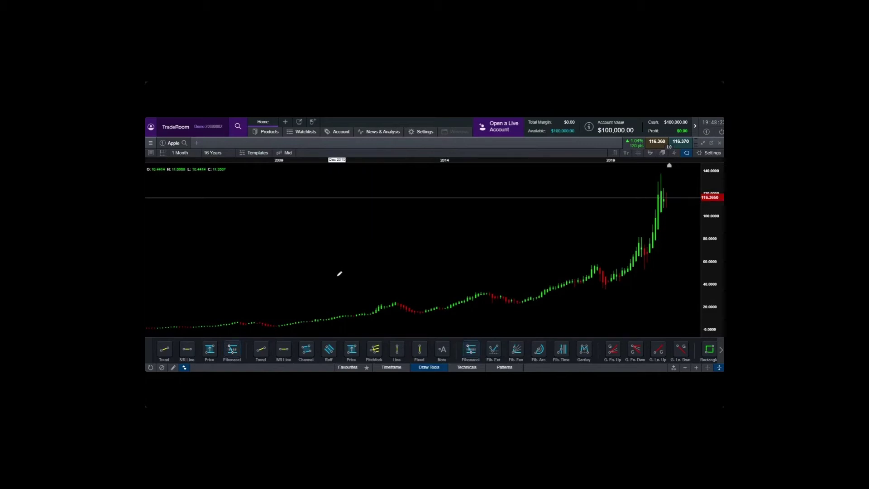
left_click_drag(337, 276, 373, 186)
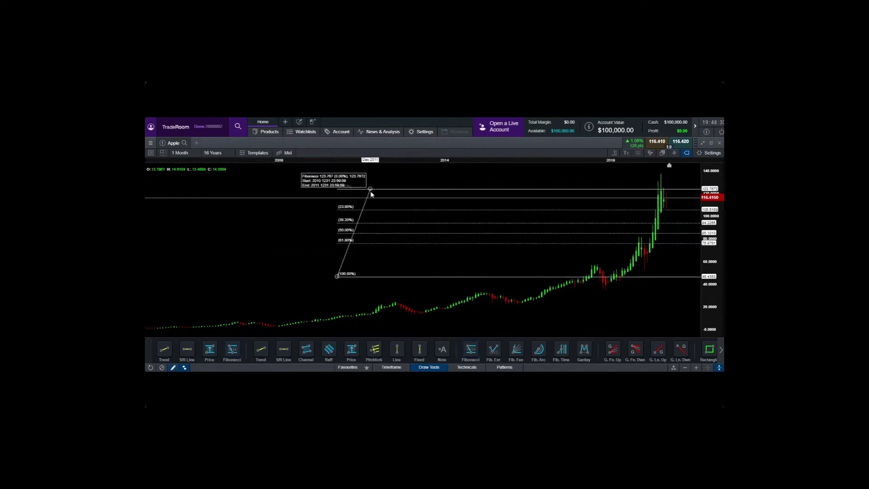
left_click(371, 190)
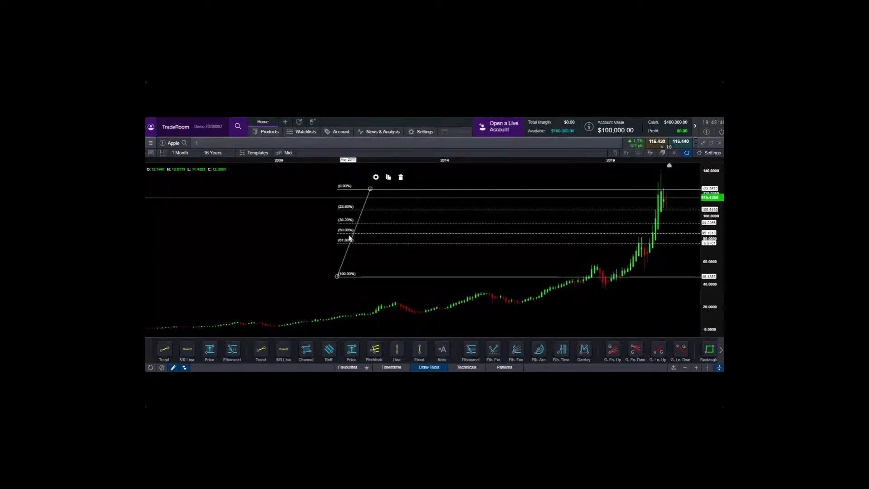
Set the Fibonacci retracement's line width to 4 pixels without saving it as the default
left_click(345, 272)
double_click(345, 271)
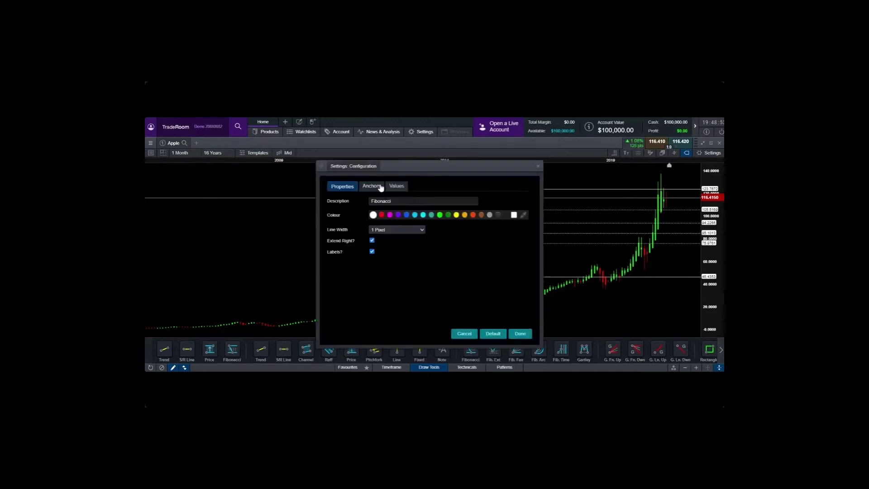
left_click(394, 187)
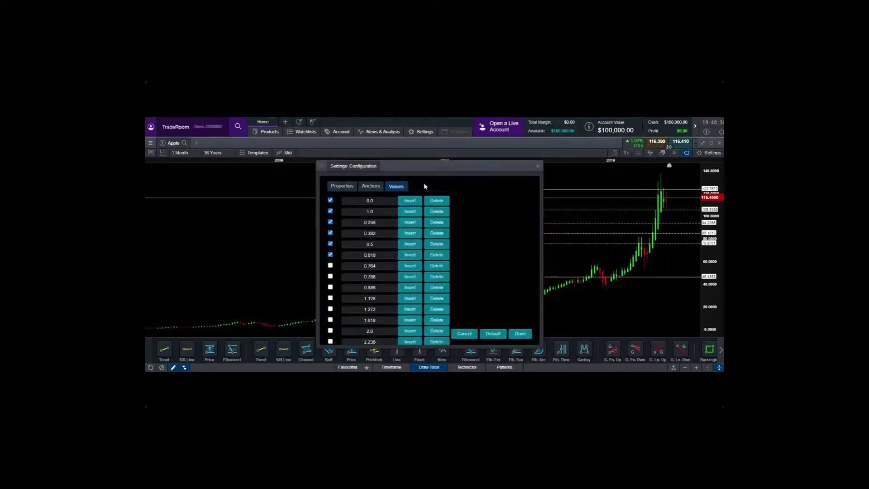
left_click(342, 186)
left_click(397, 231)
left_click(388, 254)
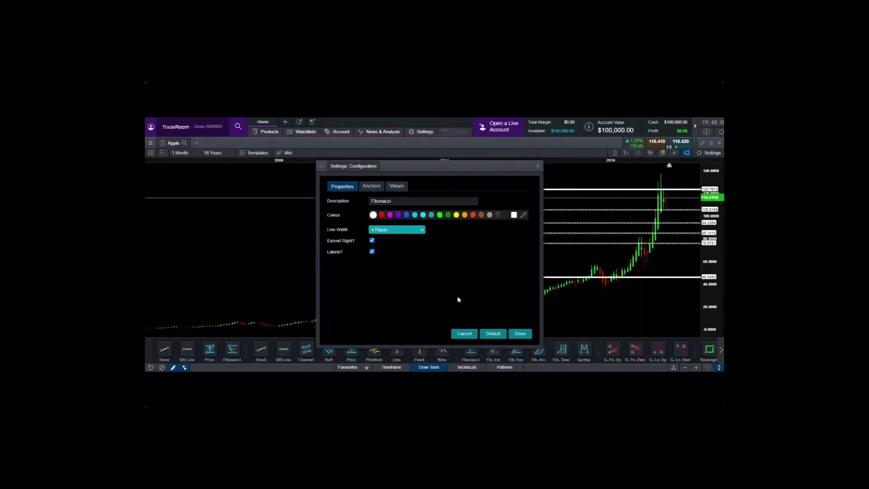
left_click(493, 333)
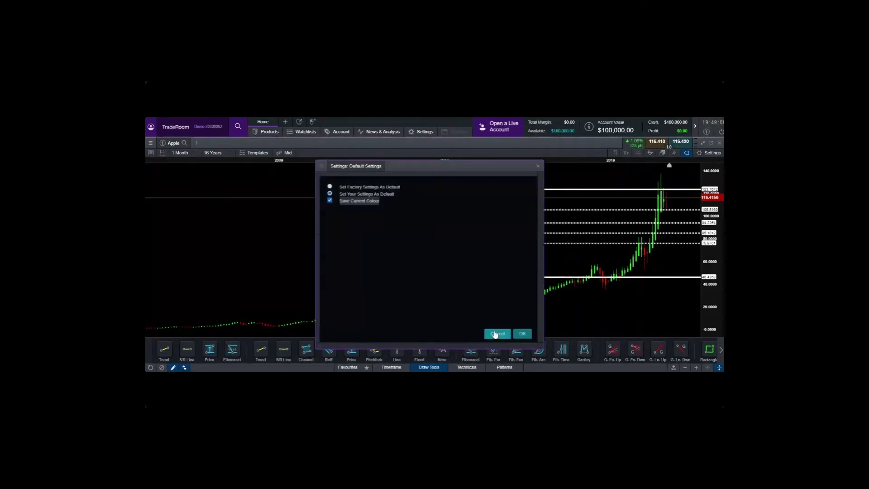
left_click(495, 334)
left_click(521, 334)
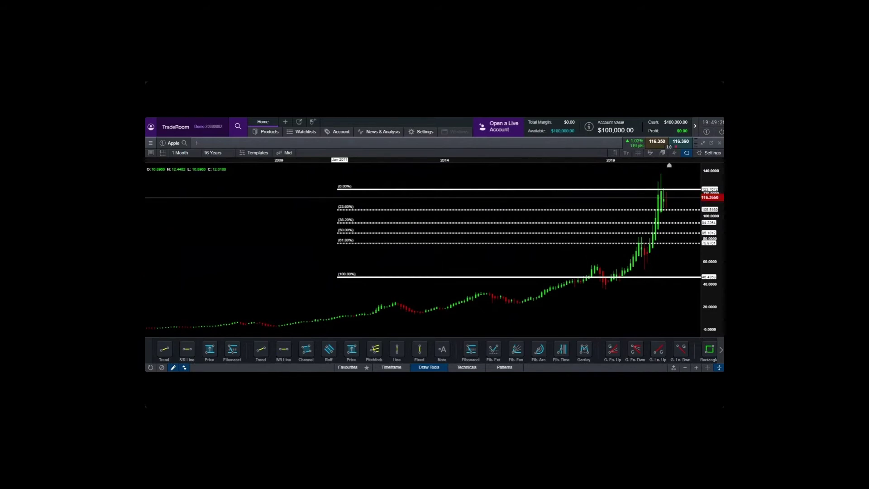
Examine the ratio values in the Fibonacci retracement's settings, from 0.0 and the enabled levels up to 1.618
left_click(352, 250)
left_click(344, 267)
left_click(401, 187)
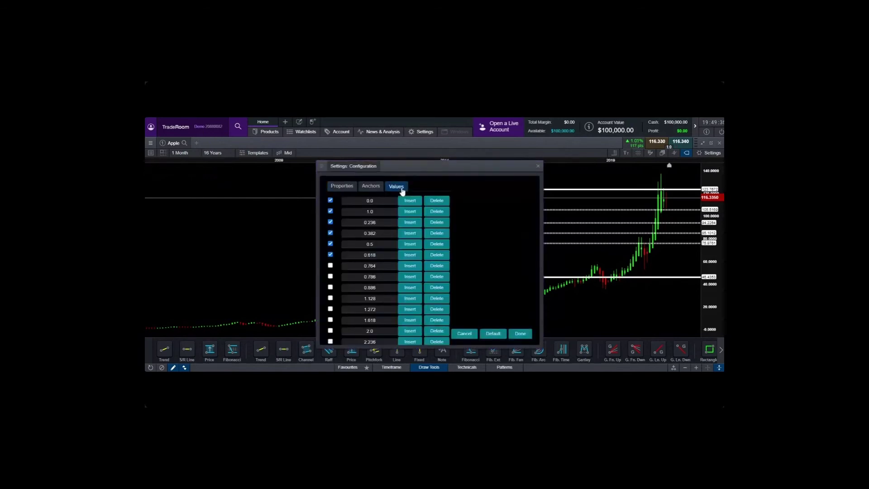
left_click(538, 166)
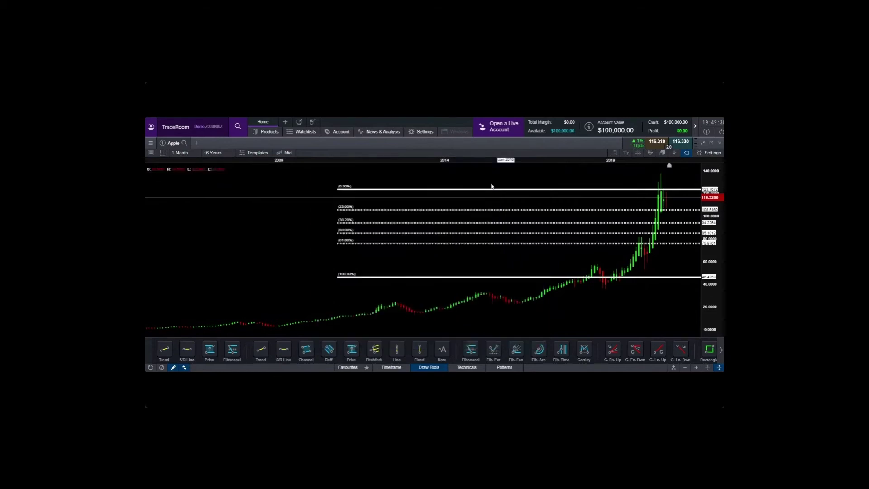
left_click(345, 267)
left_click(396, 186)
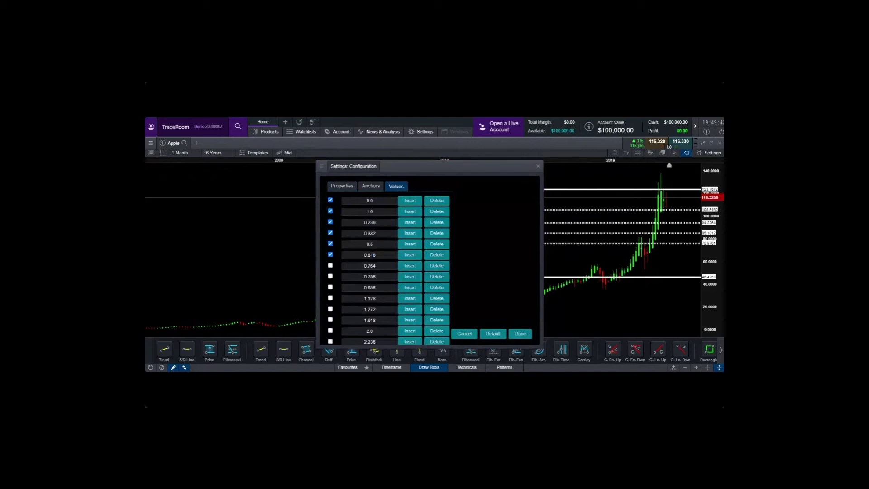
left_click(367, 211)
left_click(365, 222)
left_click(364, 233)
left_click(364, 255)
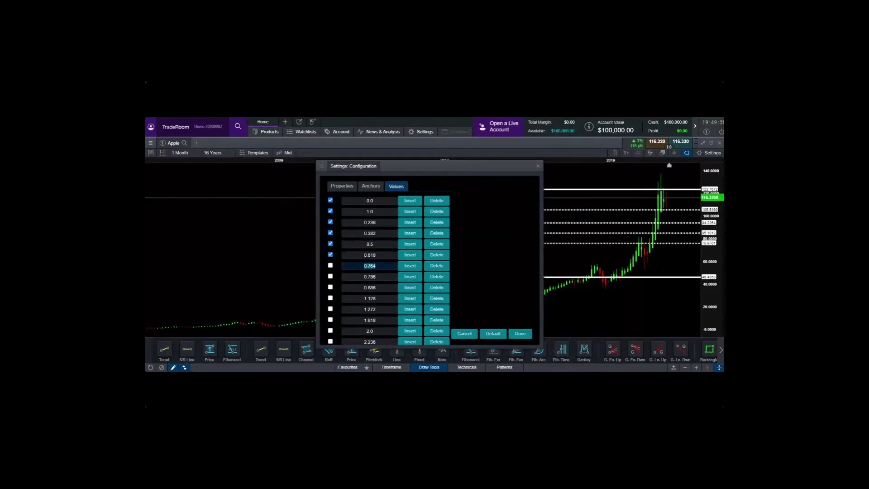
left_click(370, 277)
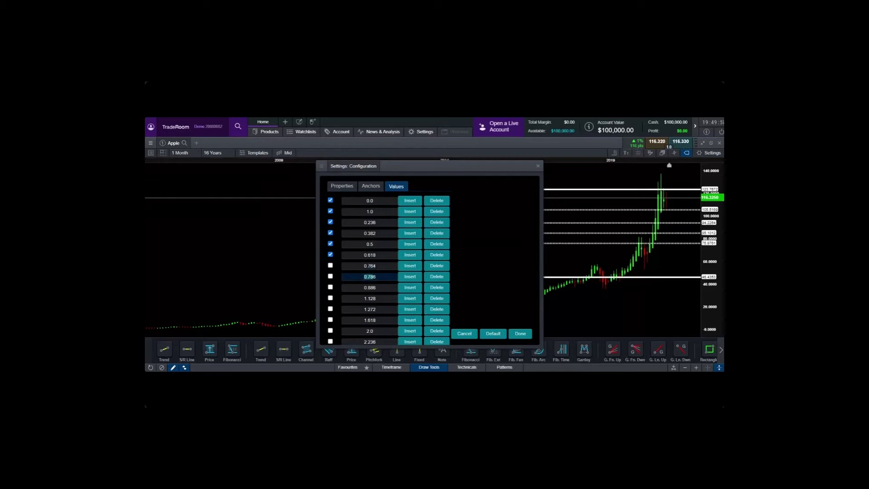
left_click(370, 287)
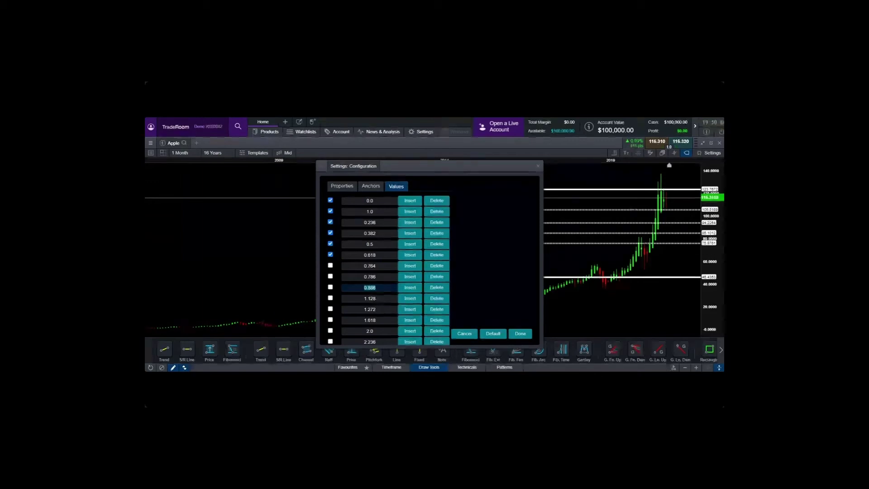
left_click(365, 320)
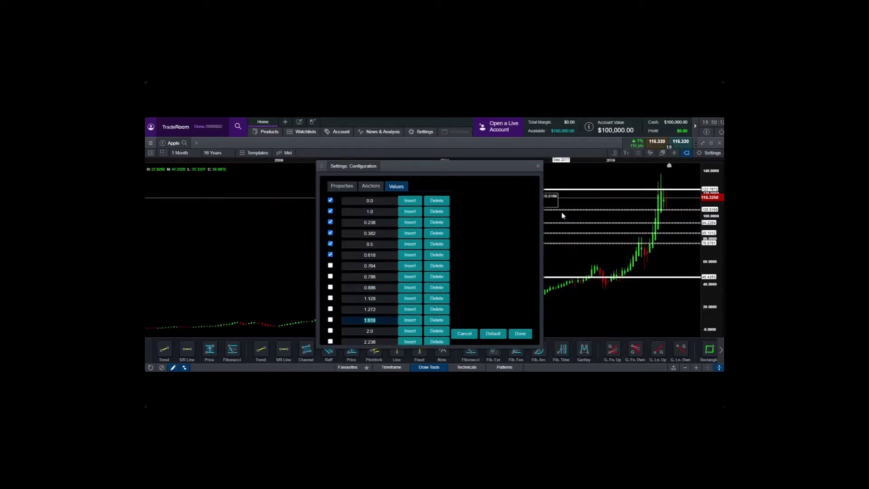
Disable the Fibonacci retracement's 0.5, 0.382 and 0.236 levels and save the configuration as the default
left_click(331, 244)
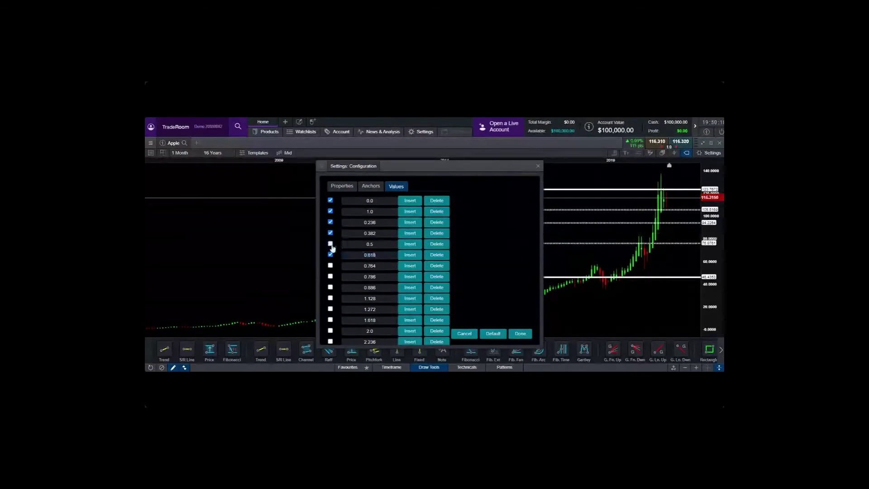
left_click(330, 233)
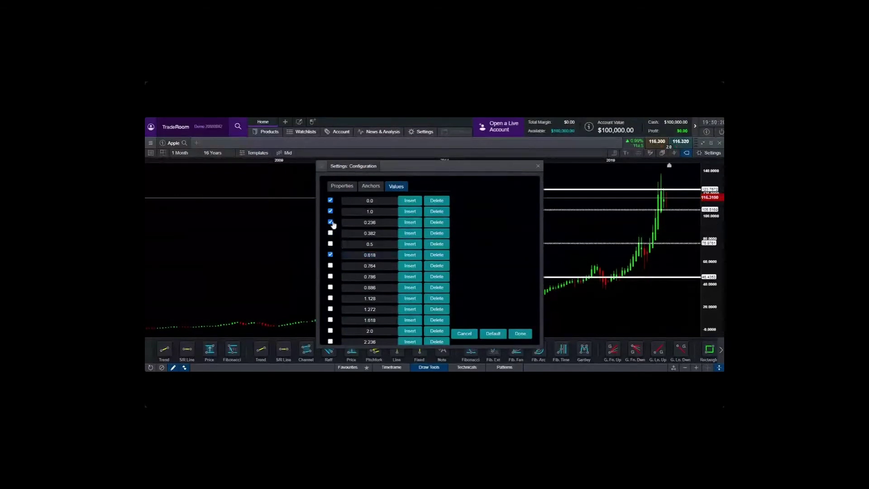
left_click(330, 223)
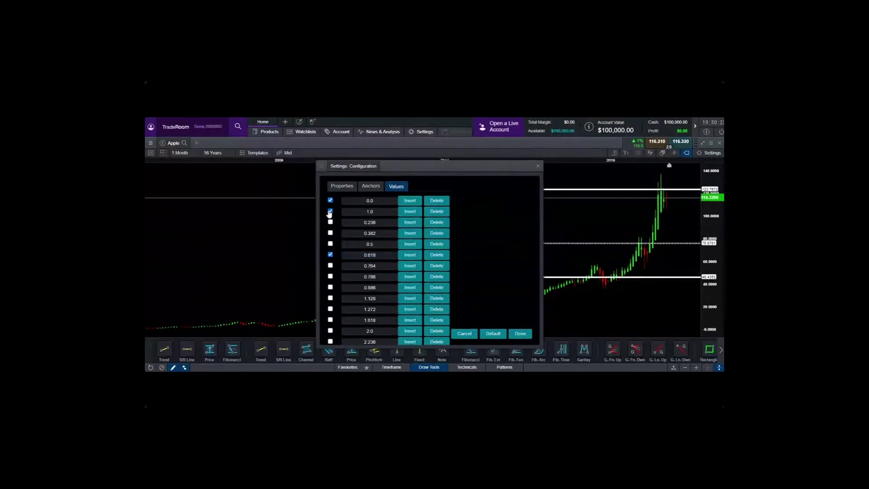
left_click(493, 334)
left_click(521, 334)
left_click(518, 333)
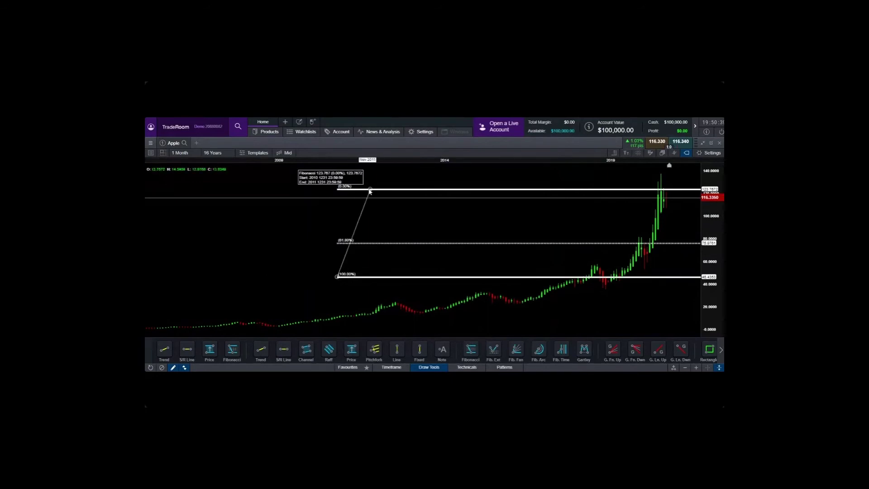
Delete the Fibonacci retracement that starts in December 2010
mouse_move(342, 246)
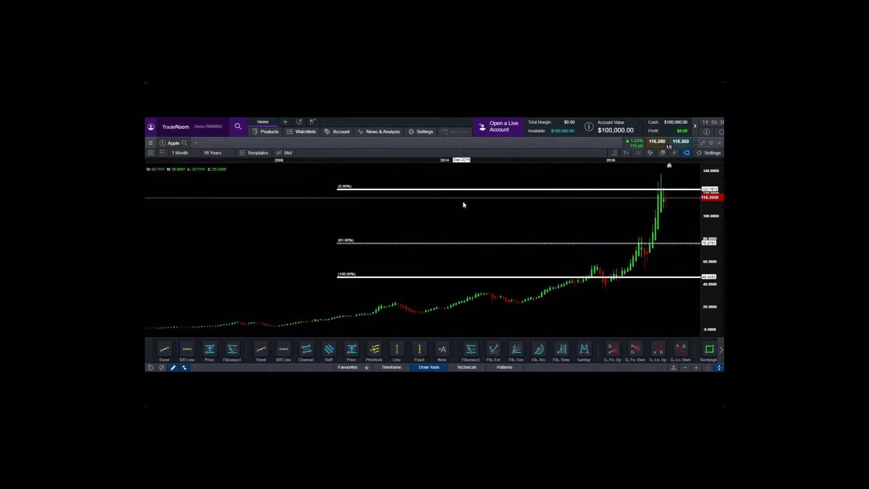
left_click(368, 276)
left_click(371, 267)
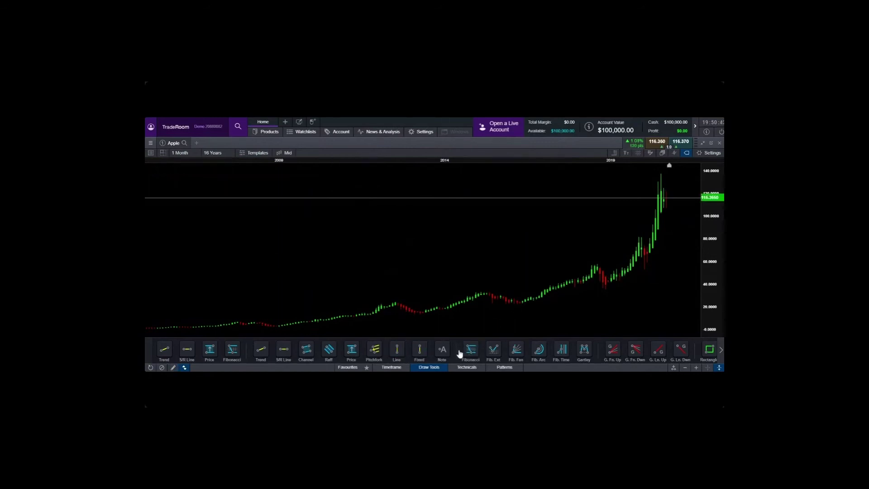
Draw a Fibonacci retracement from August 2013 at about 15.3 to the April 2015 peak at about 33.7, fine-tuning both anchors
left_click(232, 356)
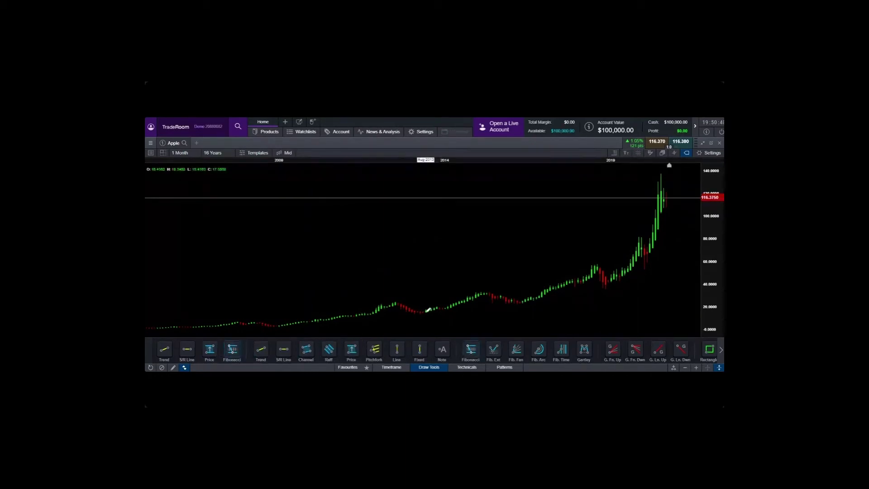
left_click_drag(426, 312, 486, 289)
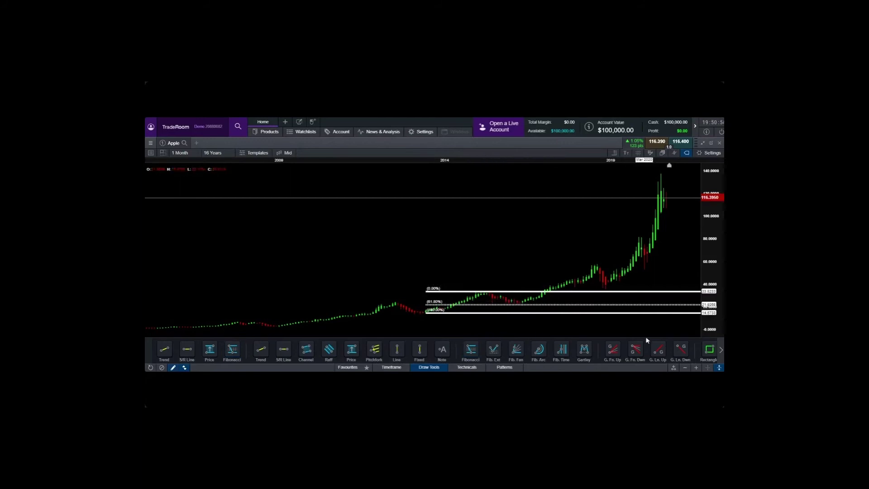
left_click_drag(397, 262, 538, 273)
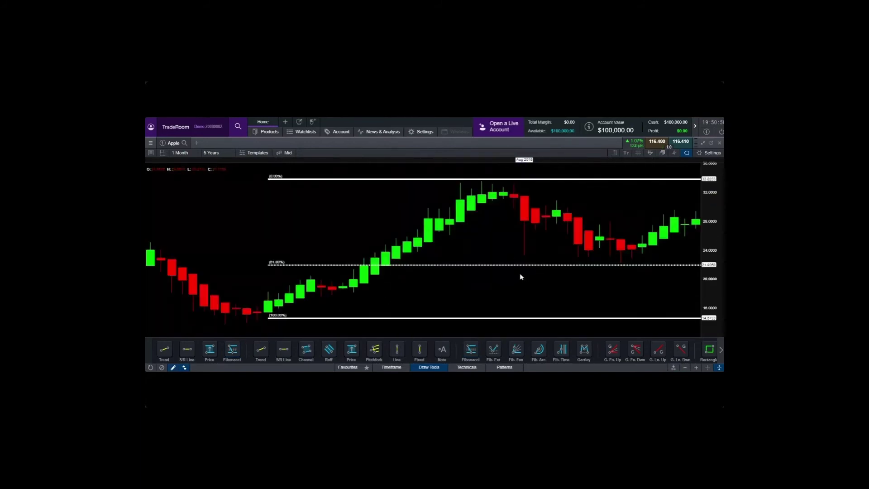
left_click_drag(480, 192, 482, 194)
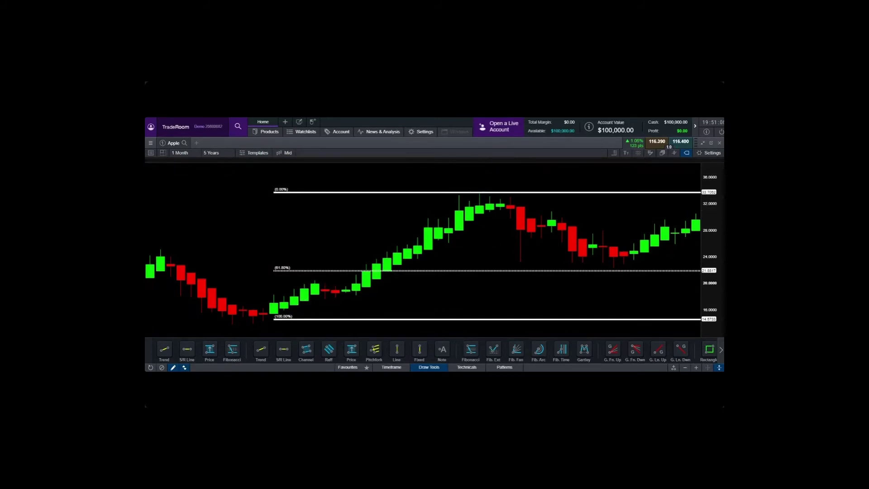
left_click(275, 320)
left_click_drag(276, 322, 278, 318)
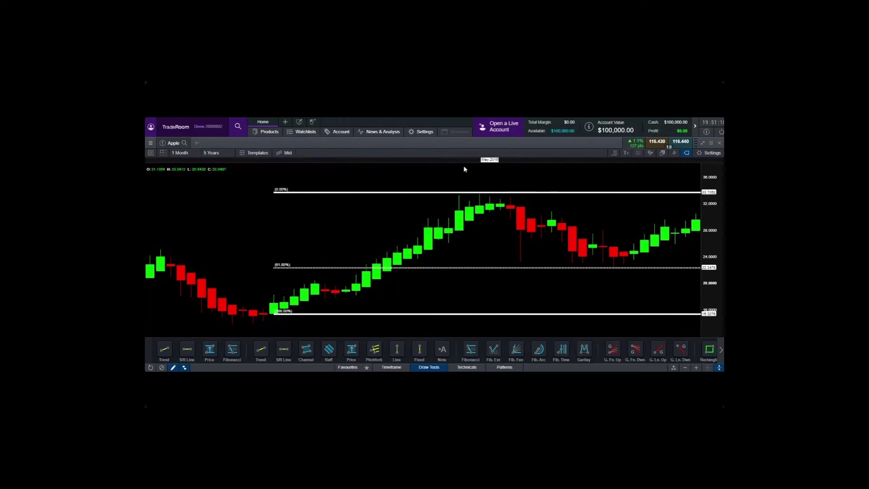
Draw an oval around the 2015 price peak, spanning about February to September 2015
left_click(721, 350)
left_click(721, 349)
left_click(721, 350)
left_click_drag(459, 177, 532, 253)
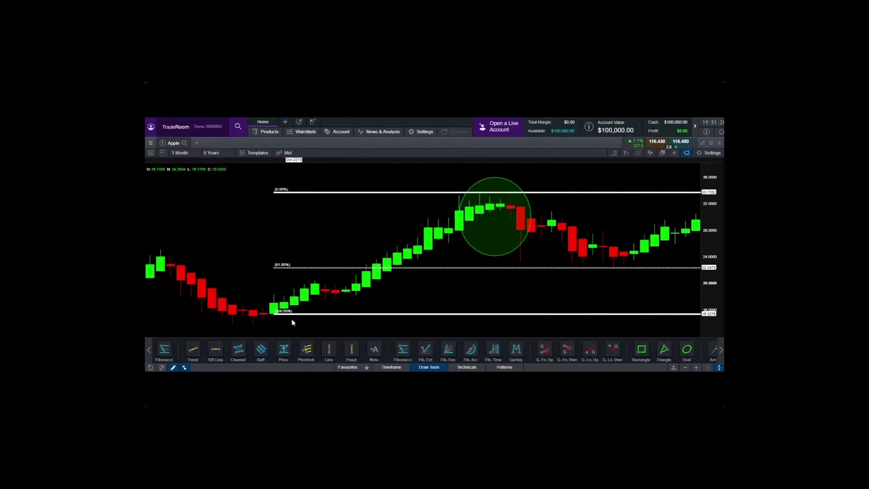
Examine how the price pulls back from the 2015 peak towards the 61.8% retracement level
mouse_move(275, 316)
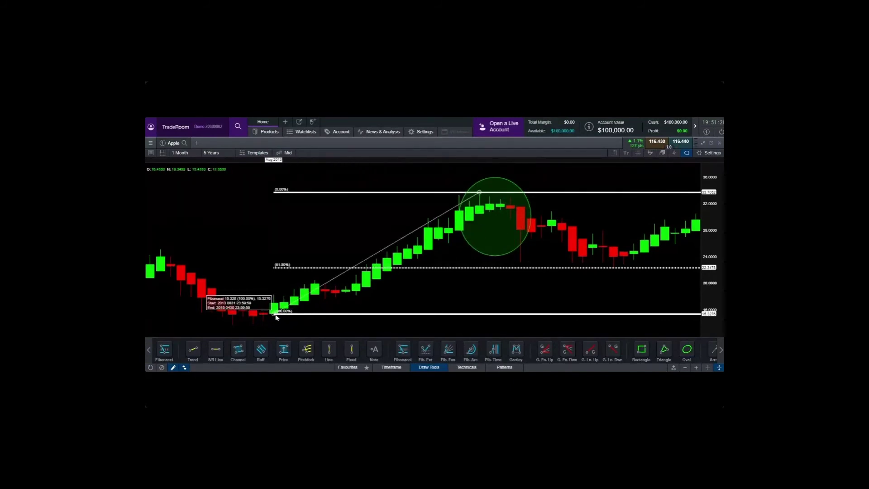
mouse_move(491, 193)
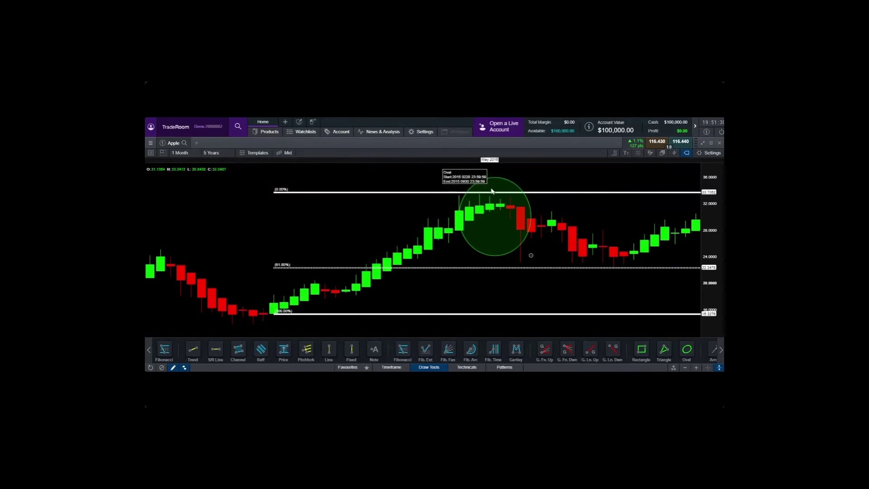
mouse_move(581, 271)
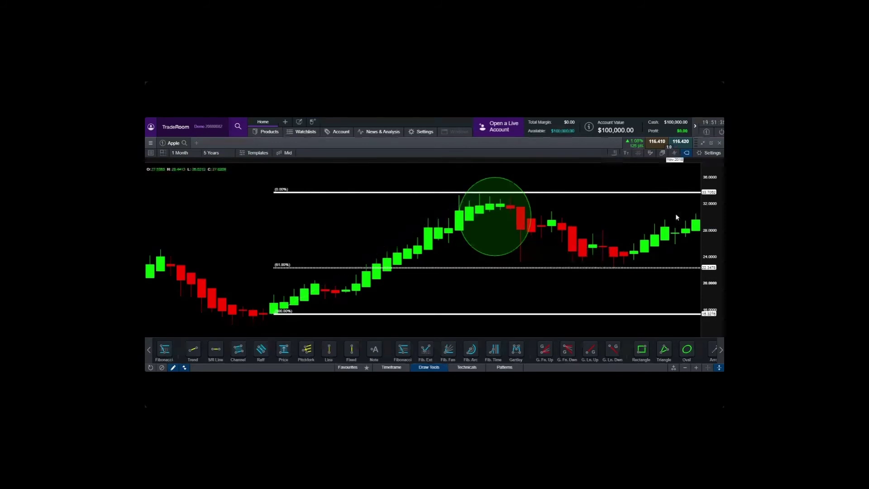
scroll(623, 261, "down", 3)
scroll(625, 258, "down", 2)
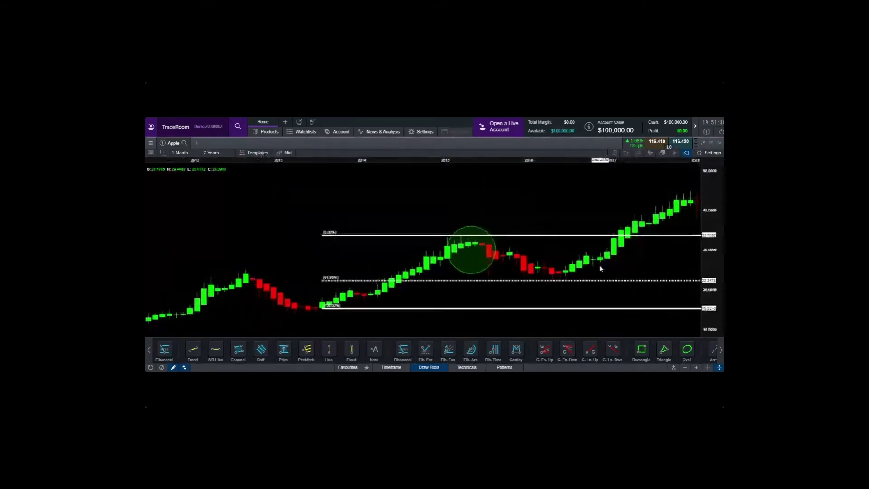
scroll(496, 234, "up", 3)
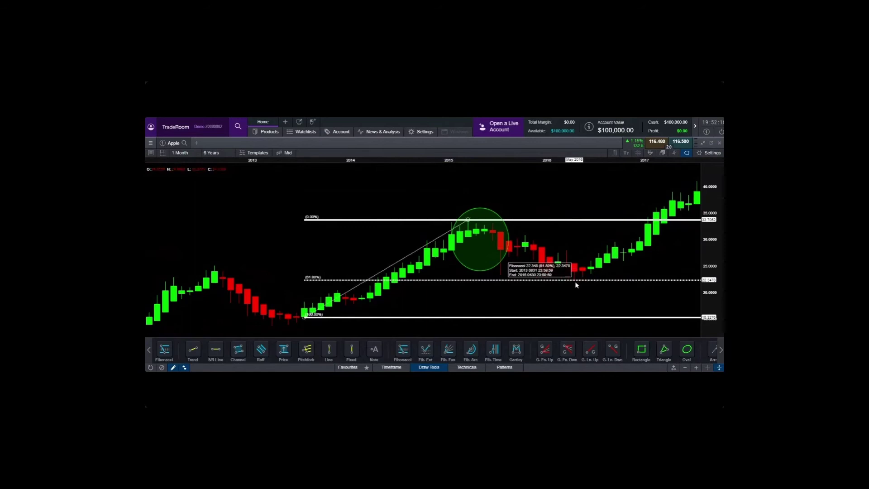
Delete the oval around the 2015 price peak
scroll(585, 297, "down", 4)
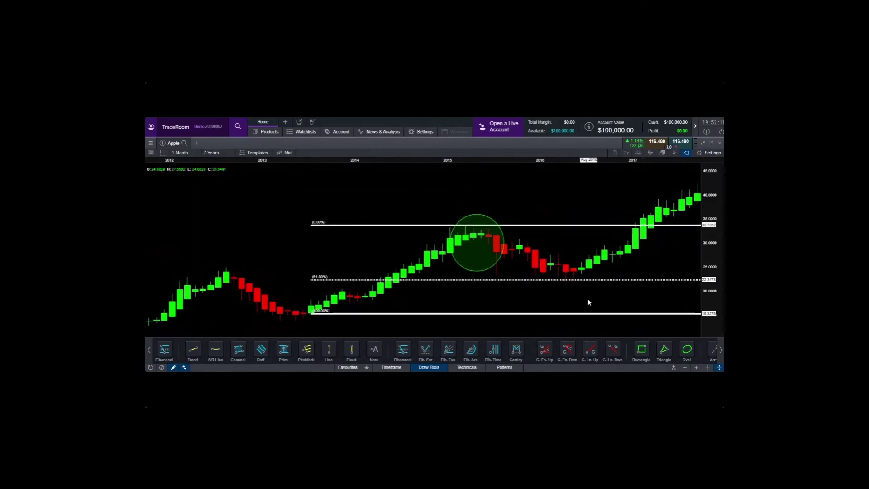
scroll(582, 302, "down", 3)
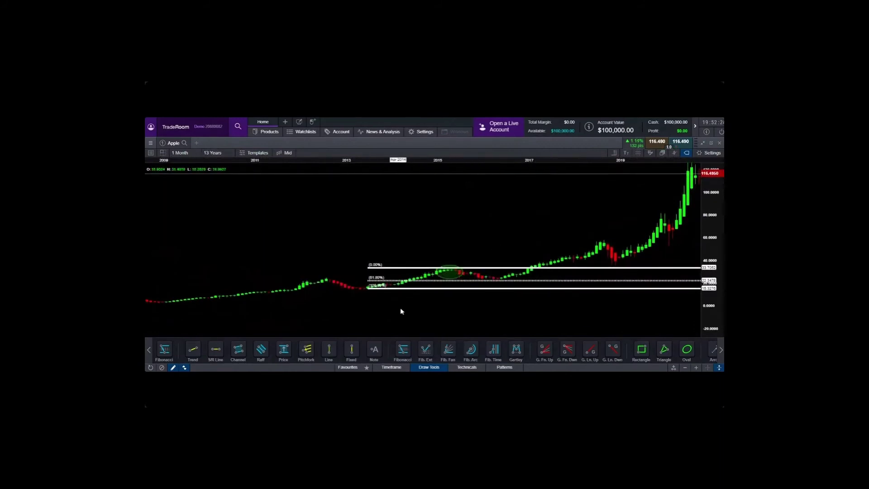
left_click(457, 271)
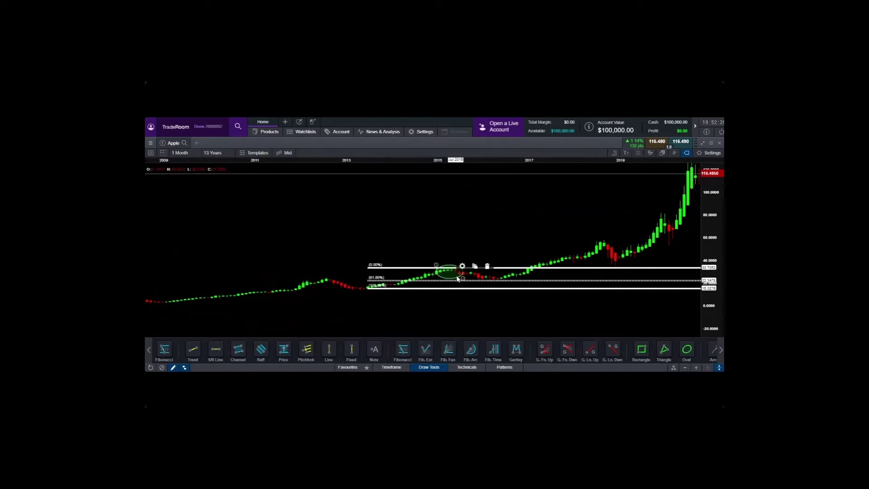
left_click(489, 268)
Move the Fibonacci retracement's end to October 2018 at about 58 and its start to 2016, and delete it
left_click_drag(454, 270, 604, 243)
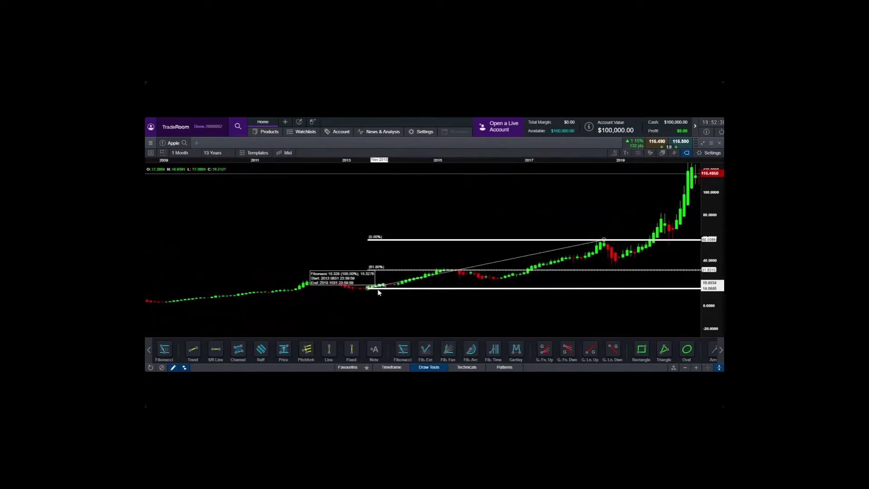
left_click_drag(368, 288, 484, 290)
left_click(484, 287)
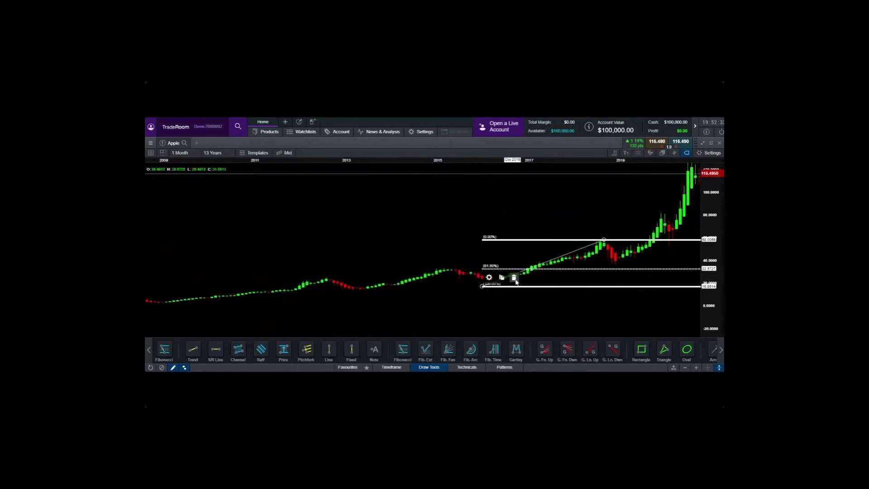
left_click(517, 282)
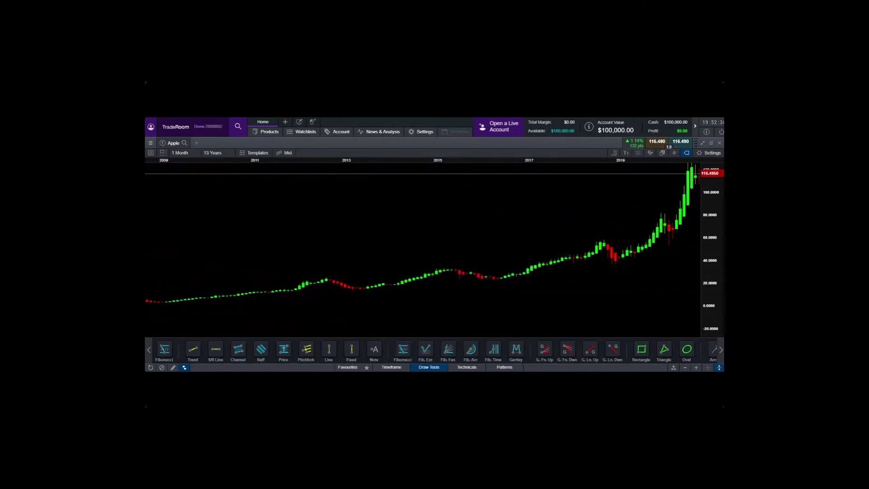
Draw a Fibonacci retracement from the July 2016 low at about 22.8 to the October 2018 peak at about 58
left_click(405, 347)
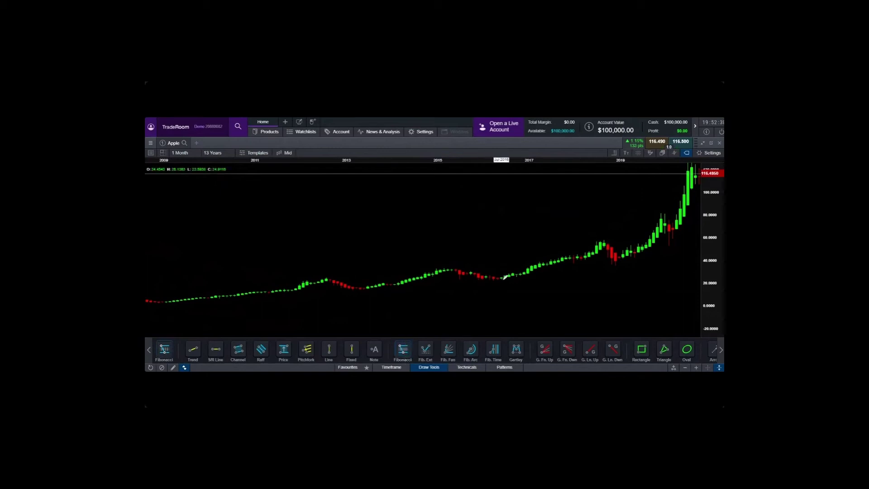
left_click_drag(502, 278, 607, 237)
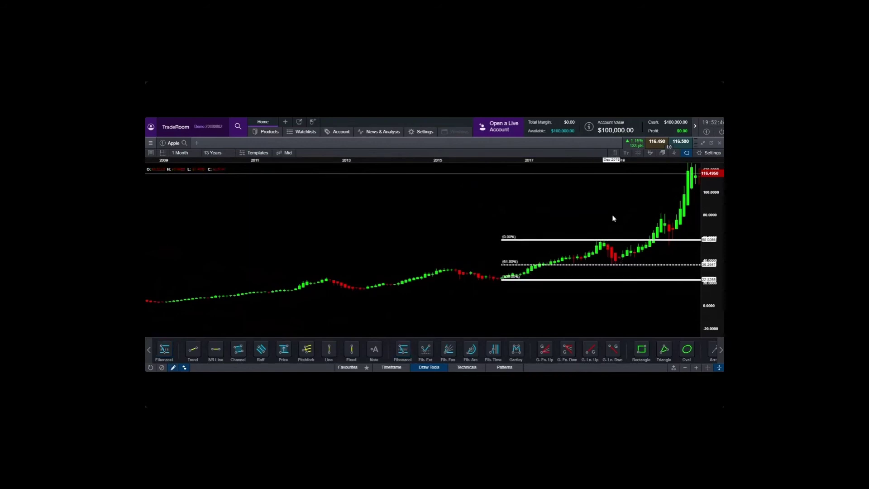
scroll(611, 226, "up", 3)
scroll(579, 241, "down", 2)
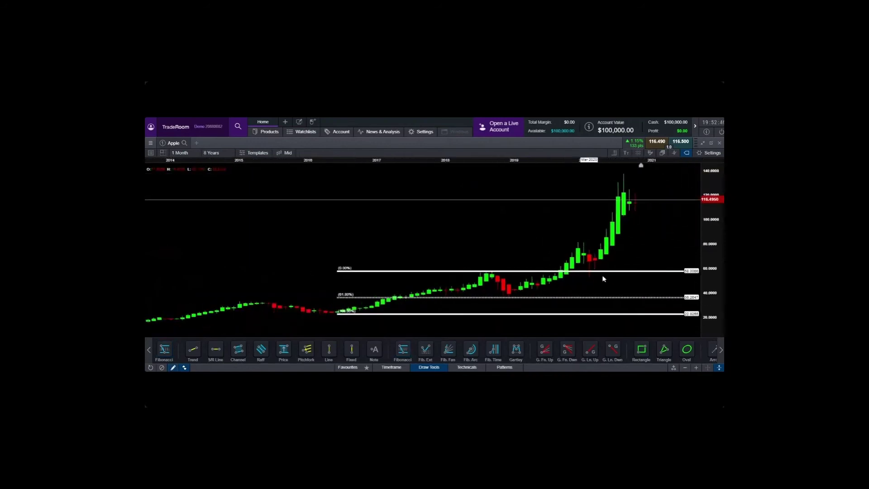
left_click(674, 368)
left_click_drag(330, 252, 539, 251)
scroll(539, 251, "down", 2)
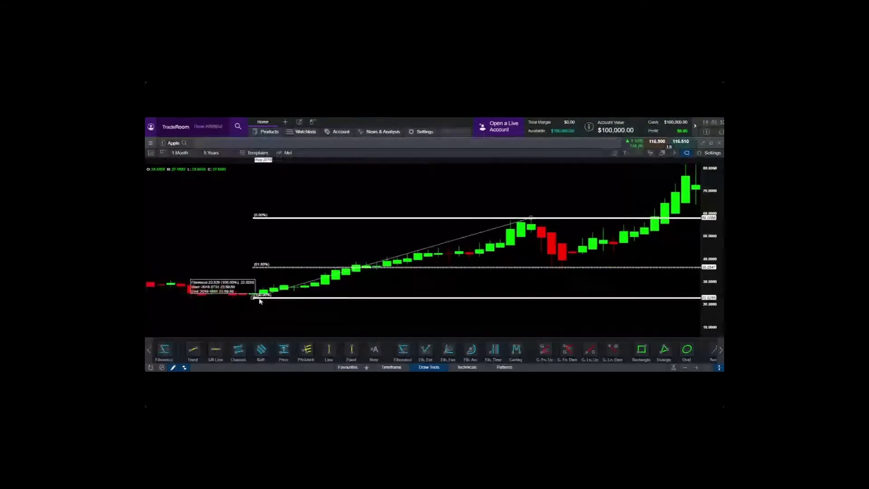
mouse_move(252, 301)
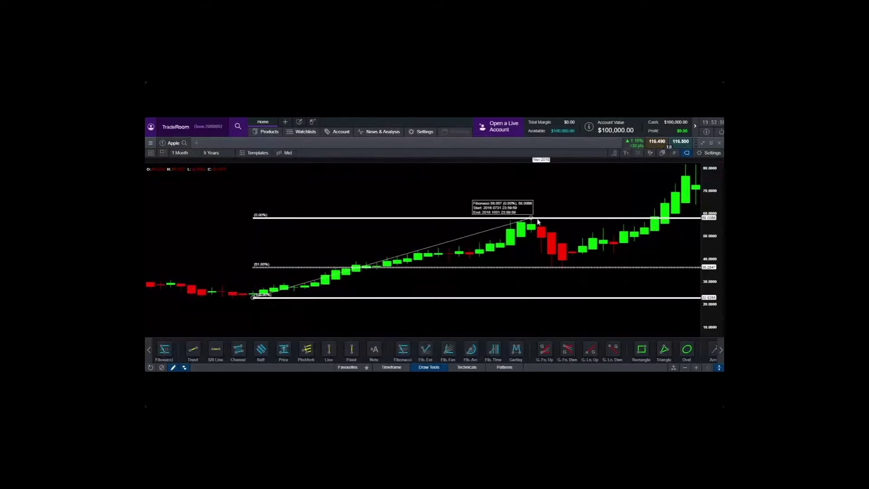
Examine the 2016–2018 Fibonacci retracement against Apple's longer monthly price history
left_click_drag(528, 227, 503, 261)
scroll(502, 260, "down", 6)
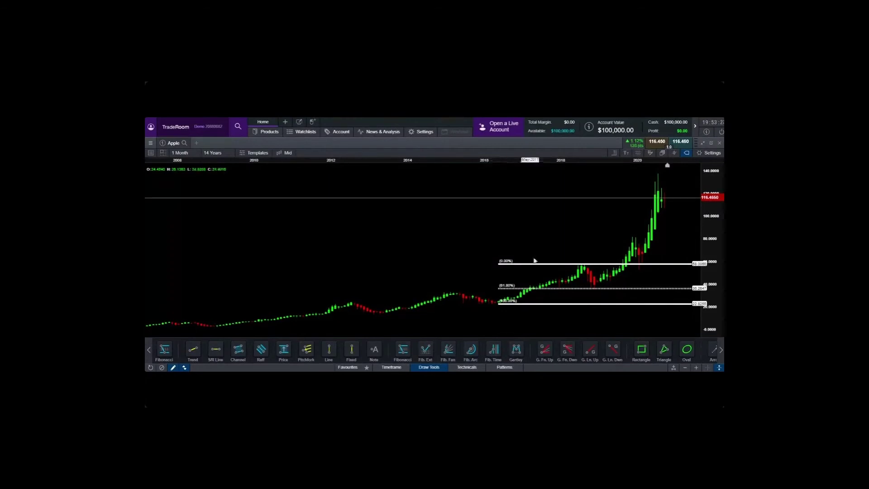
scroll(556, 252, "up", 2)
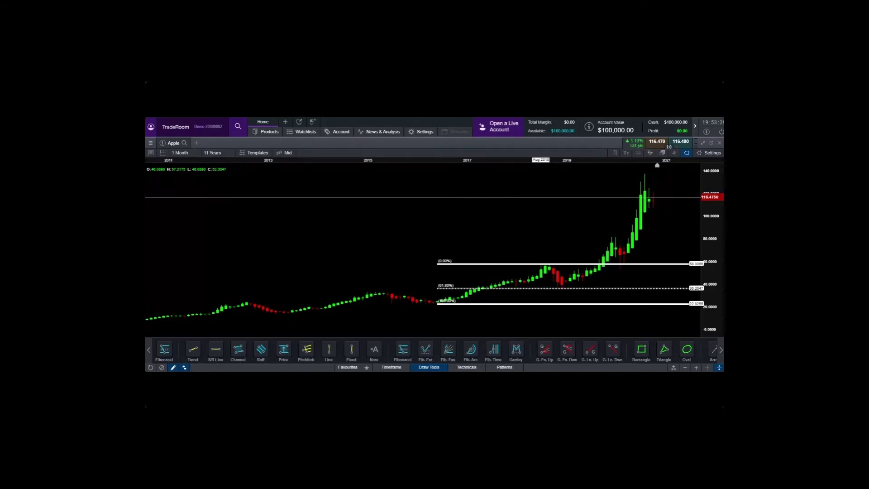
scroll(542, 211, "up", 3)
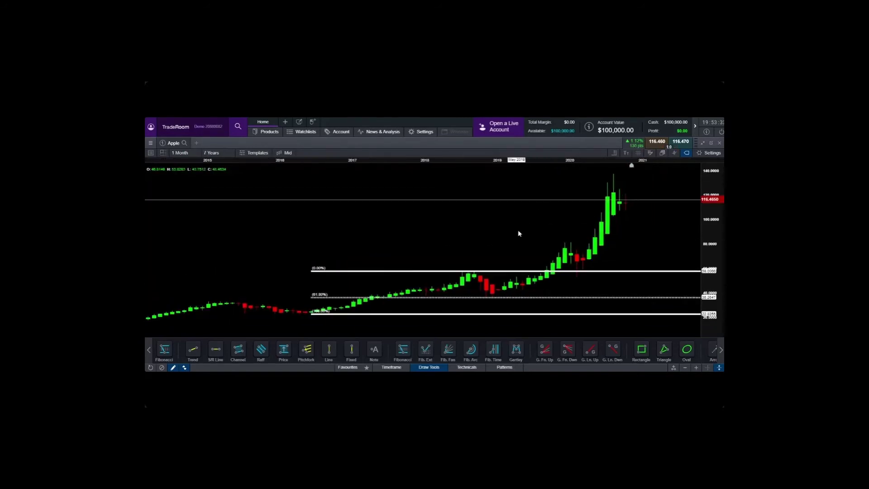
scroll(519, 234, "down", 2)
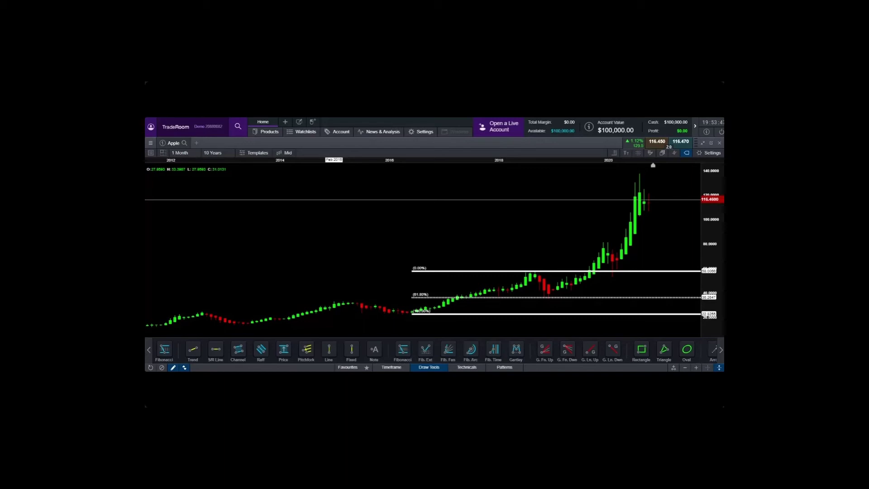
scroll(204, 210, "down", 2)
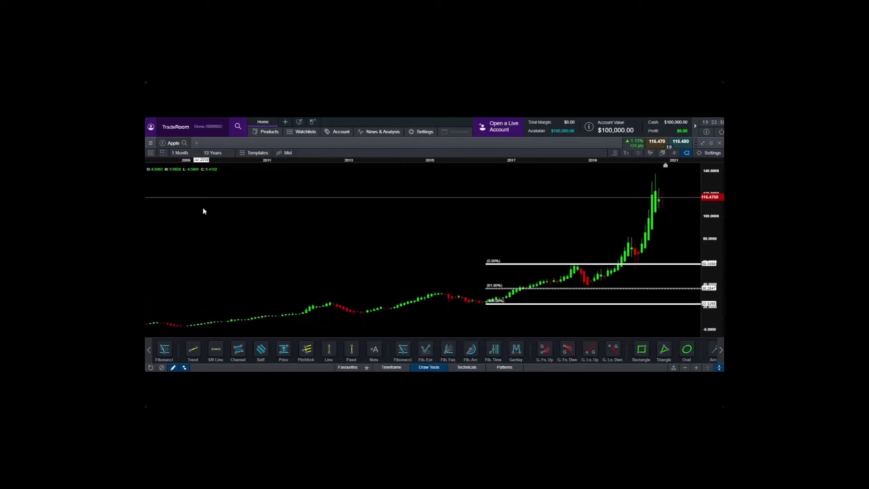
scroll(316, 192, "down", 2)
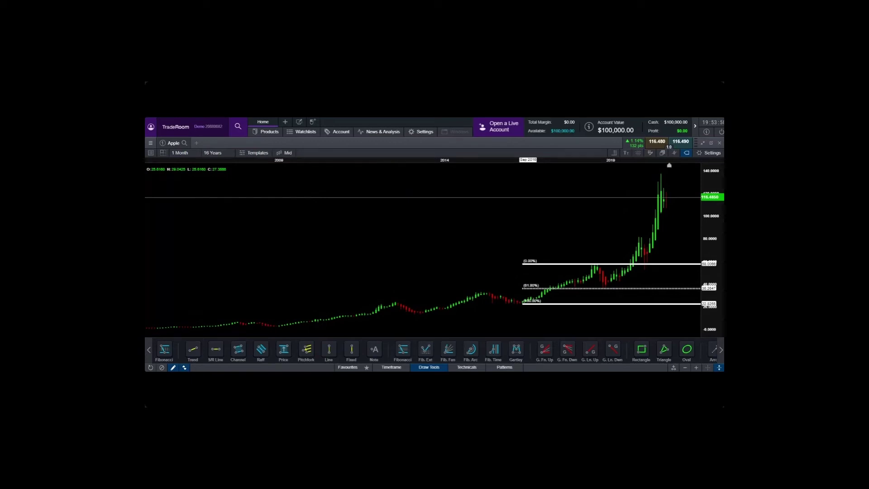
scroll(336, 291, "up", 3)
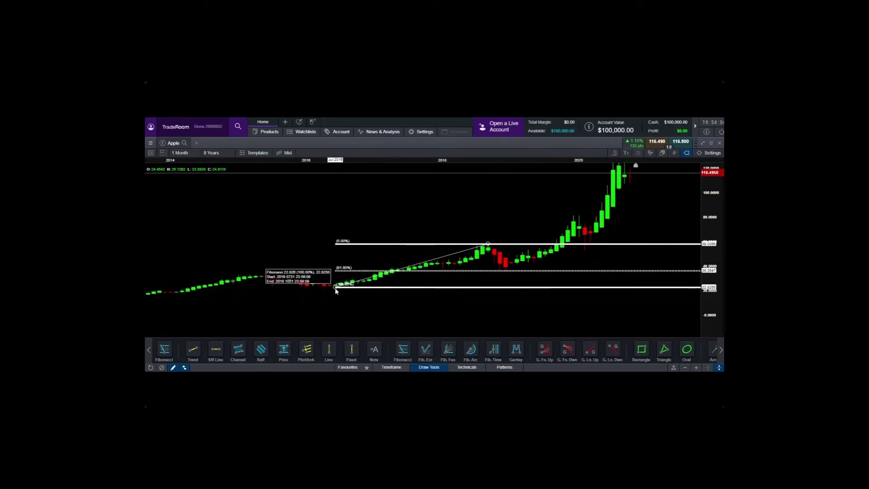
Examine the pullback from the October 2018 peak towards the 61.8% retracement level
mouse_move(488, 244)
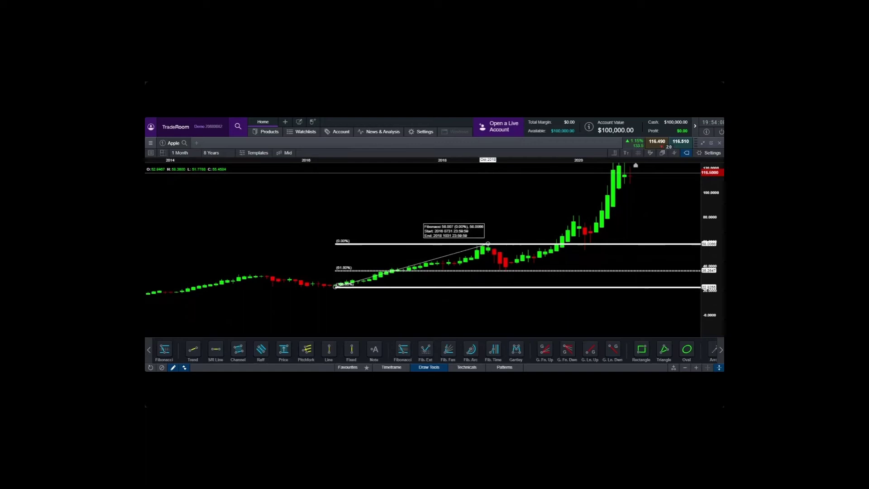
mouse_move(508, 273)
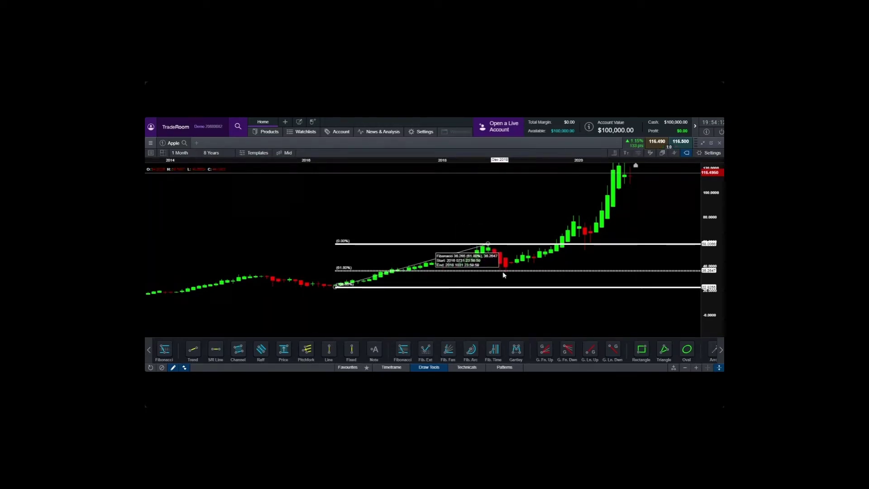
mouse_move(336, 272)
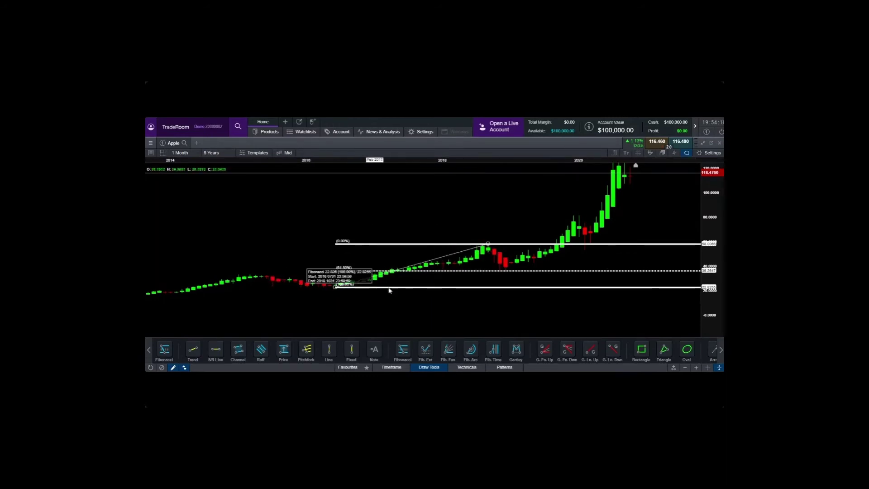
mouse_move(335, 289)
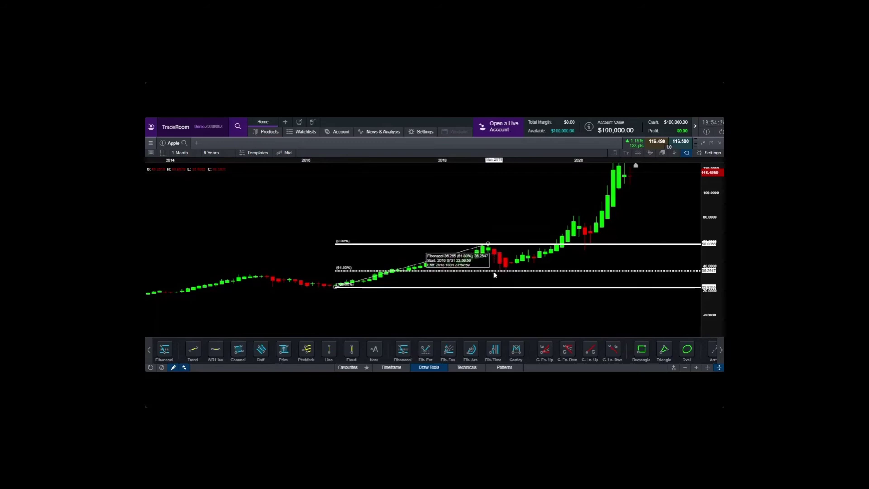
scroll(489, 245, "up", 2)
scroll(488, 241, "up", 3)
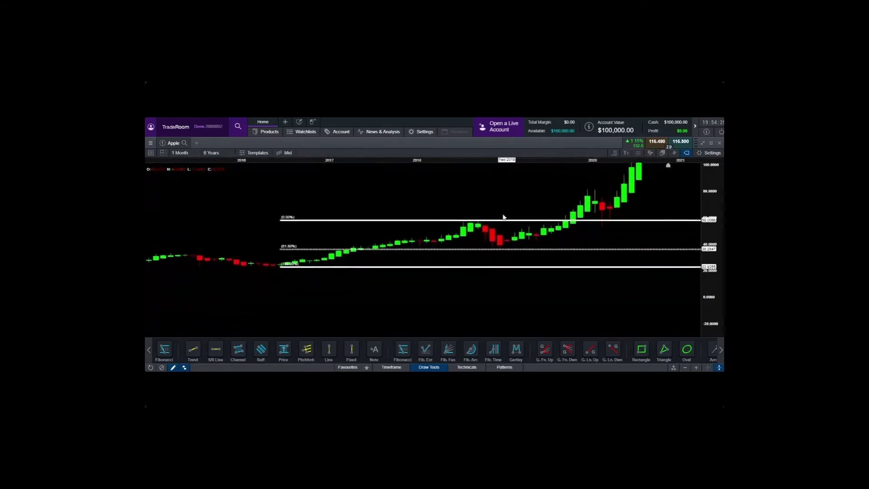
scroll(504, 213, "down", 3)
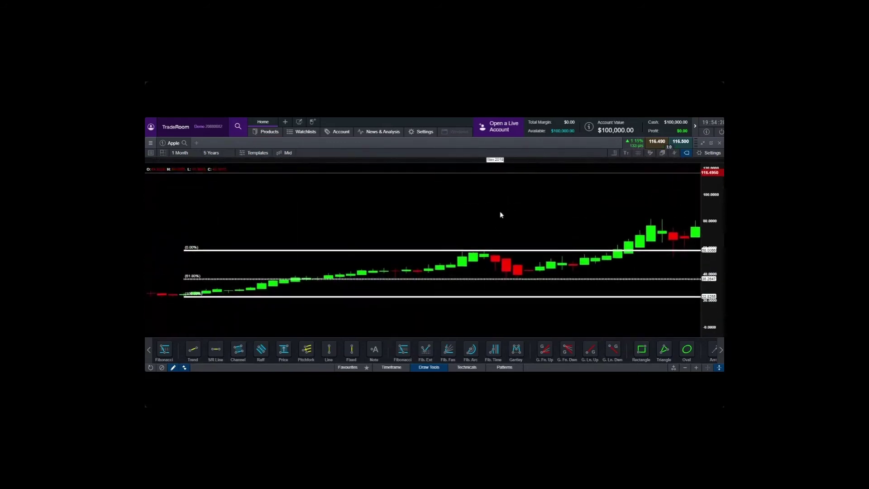
scroll(501, 208, "down", 3)
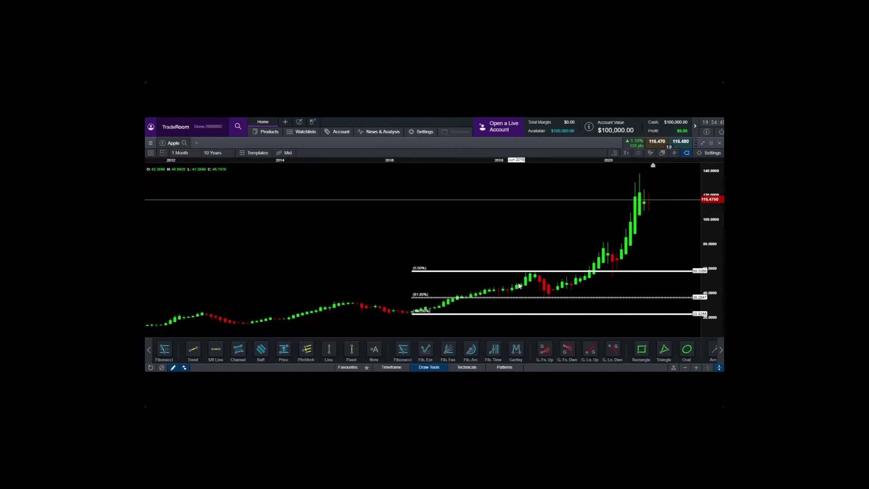
left_click_drag(543, 257, 538, 232)
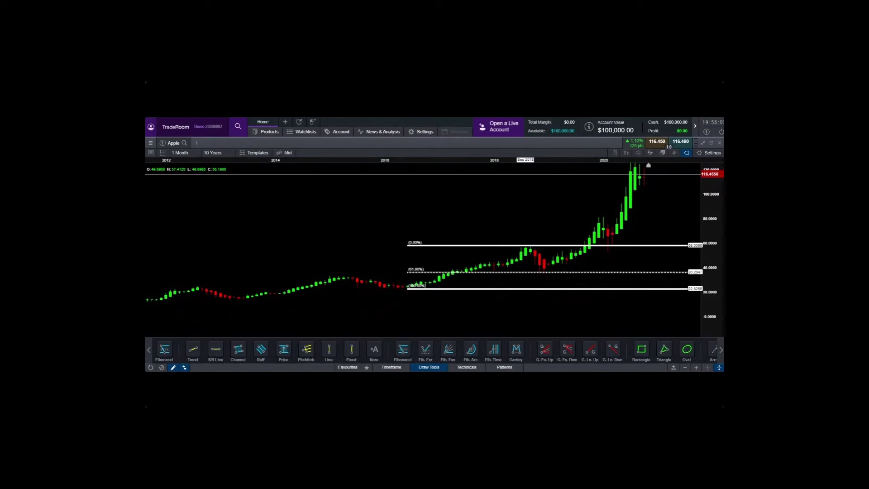
Measure the price drop from the October 2018 peak to the 61.8% level with the Price tool
mouse_move(526, 253)
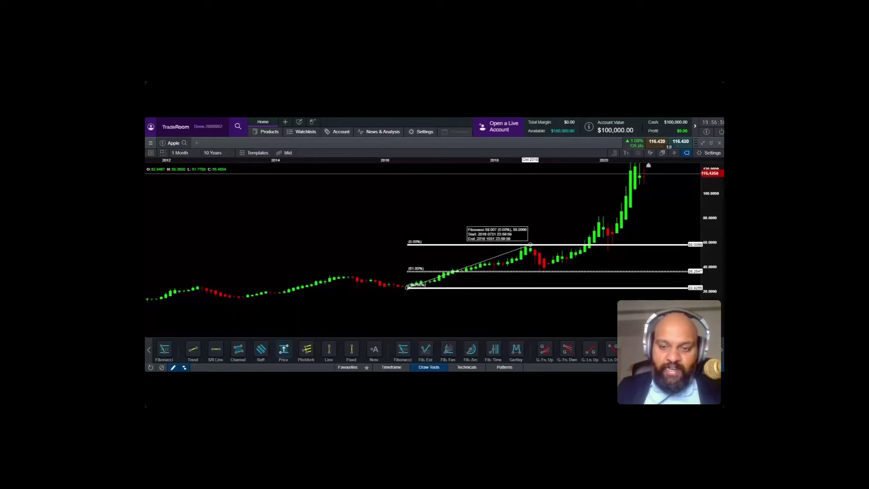
left_click_drag(535, 247, 542, 269)
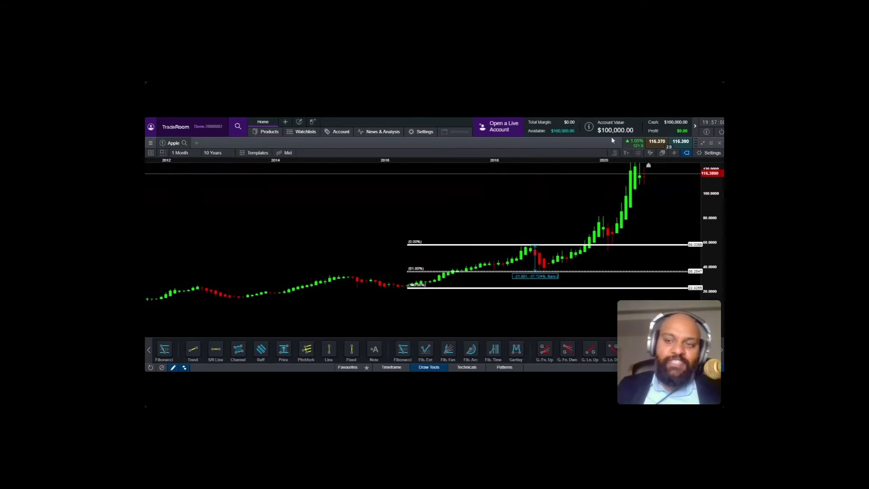
mouse_move(534, 246)
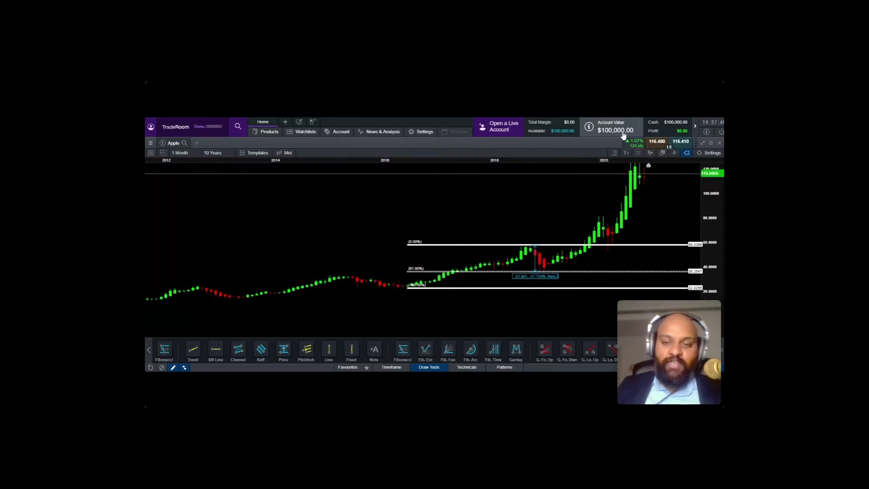
Delete the 2016–2018 Fibonacci retracement and the price measurement beside the October 2018 peak
left_click(537, 275)
left_click(566, 259)
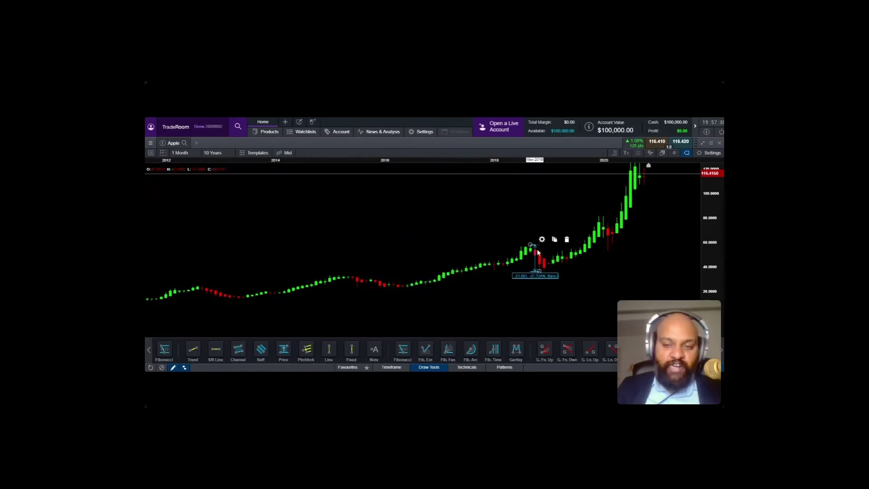
left_click(566, 240)
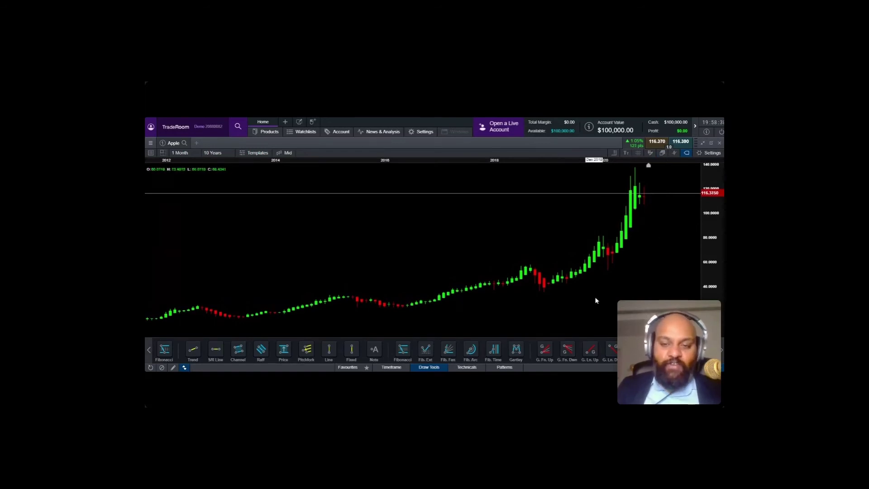
Draw a Fibonacci retracement over the 2016–2018 rise and move it to span January 2019 at about 35.2 to January 2020 at about 82
left_click(403, 349)
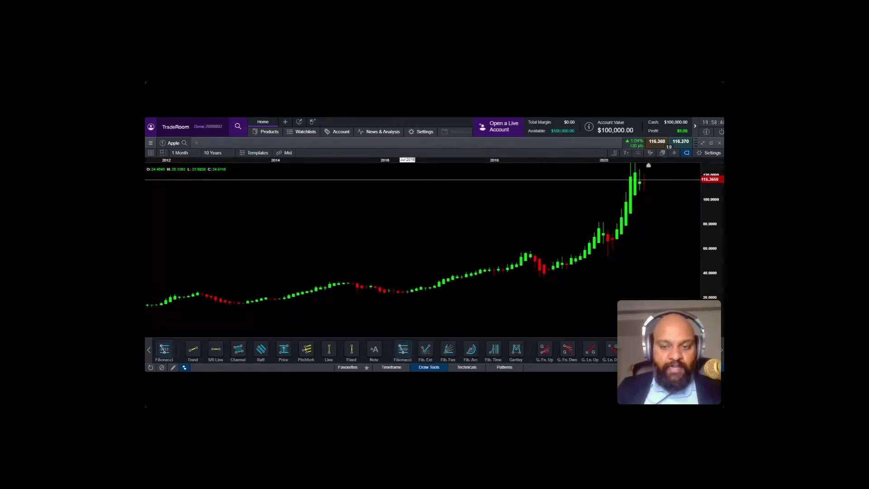
left_click_drag(407, 292, 535, 248)
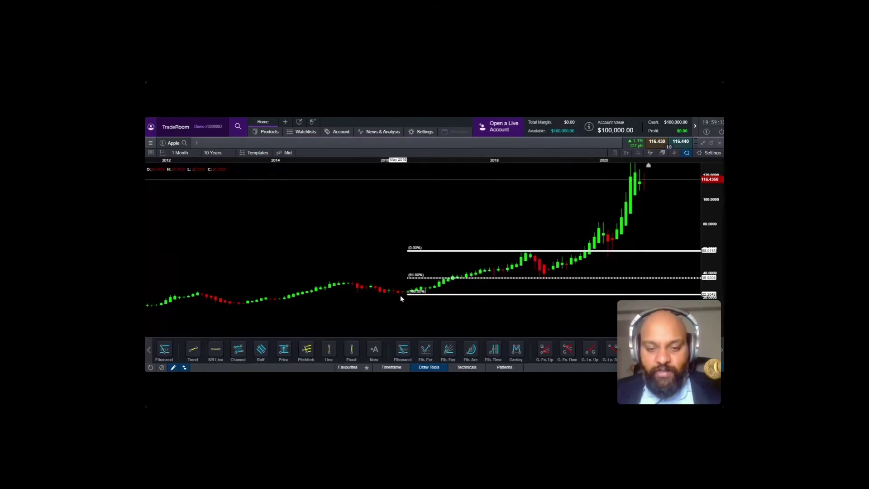
left_click_drag(407, 294, 597, 219)
scroll(592, 299, "up", 2)
scroll(592, 299, "up", 2)
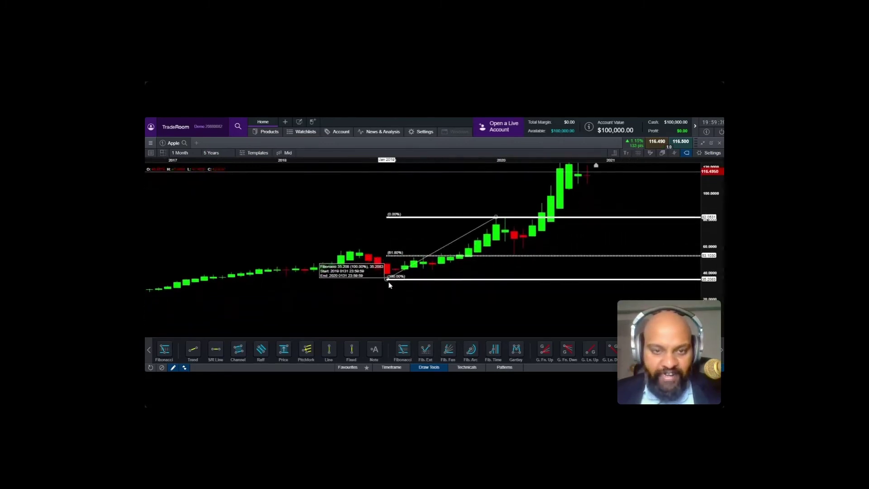
mouse_move(498, 219)
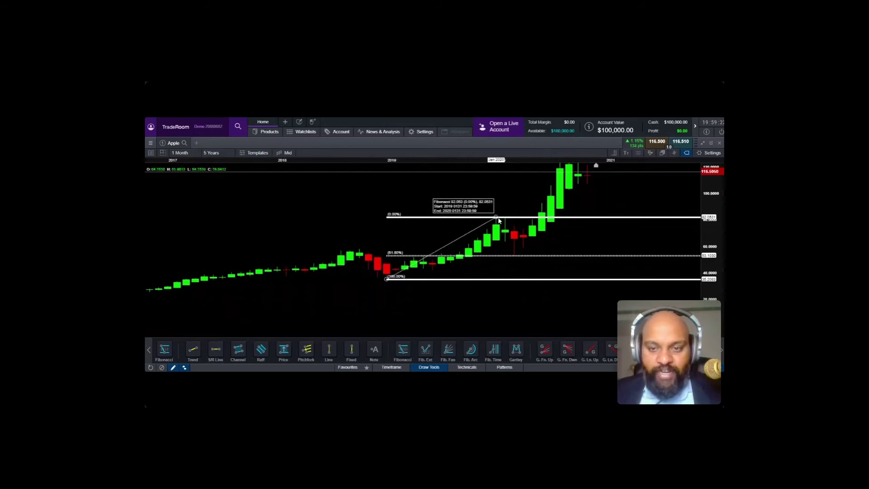
Draw Fibonacci retracements from August 2013 to March 2015 at about 32.5, and from the mid-2016 low to the 2018 peak at about 57.7
scroll(501, 225, "down", 3)
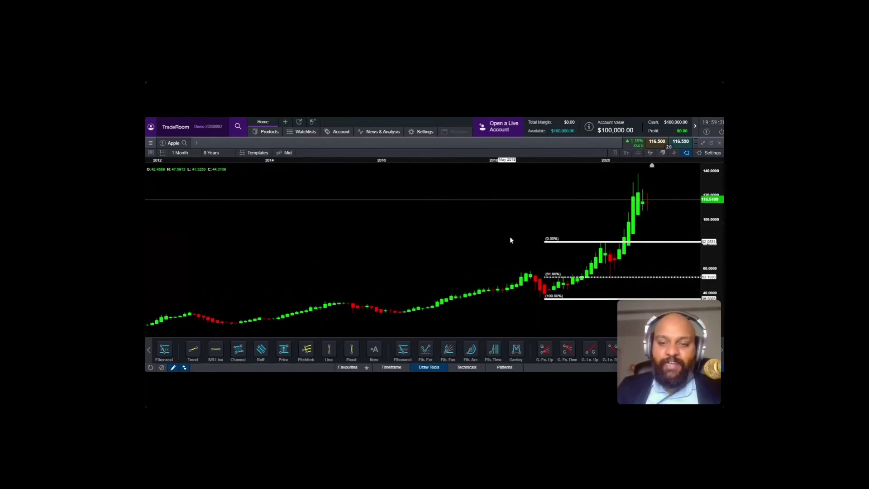
scroll(499, 239, "down", 2)
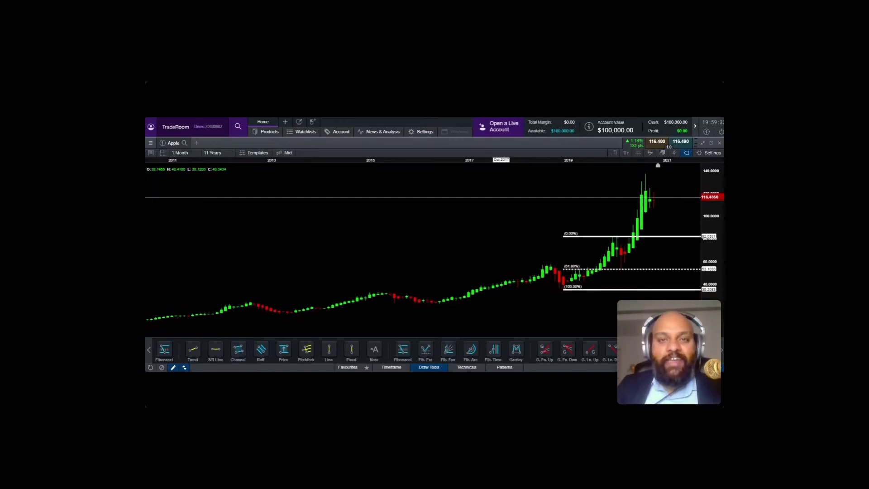
scroll(503, 261, "down", 3)
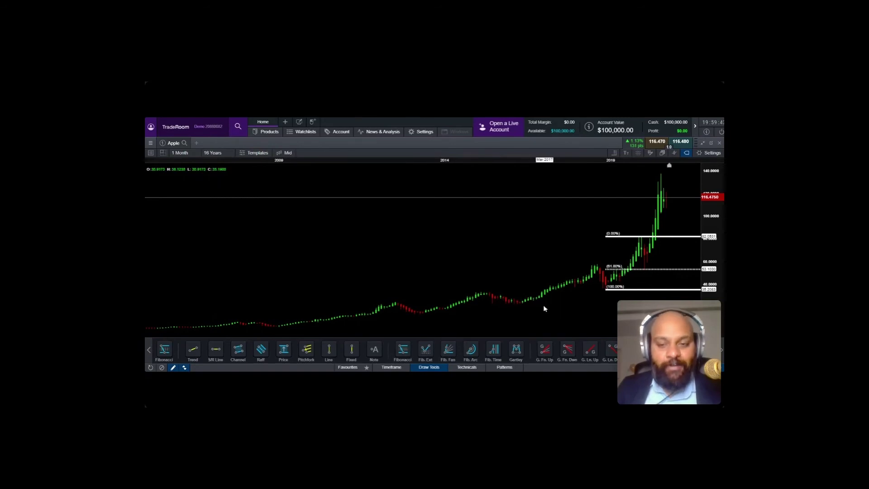
left_click_drag(427, 311, 481, 295)
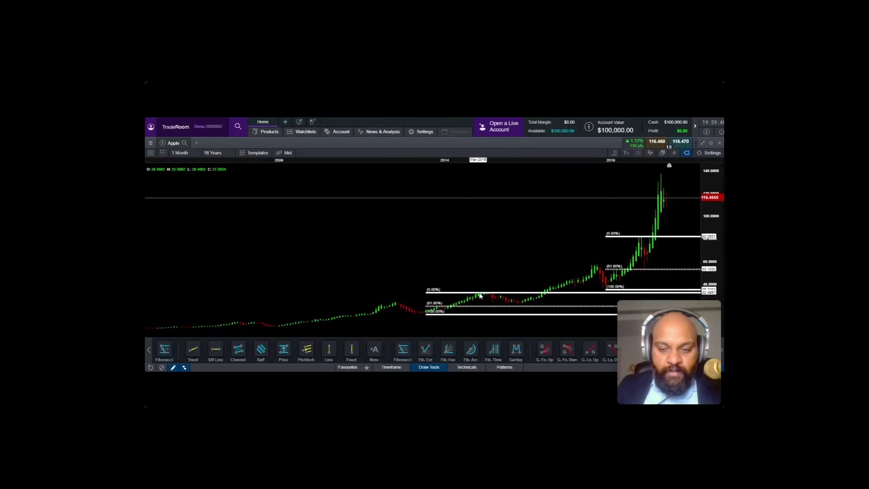
left_click(402, 350)
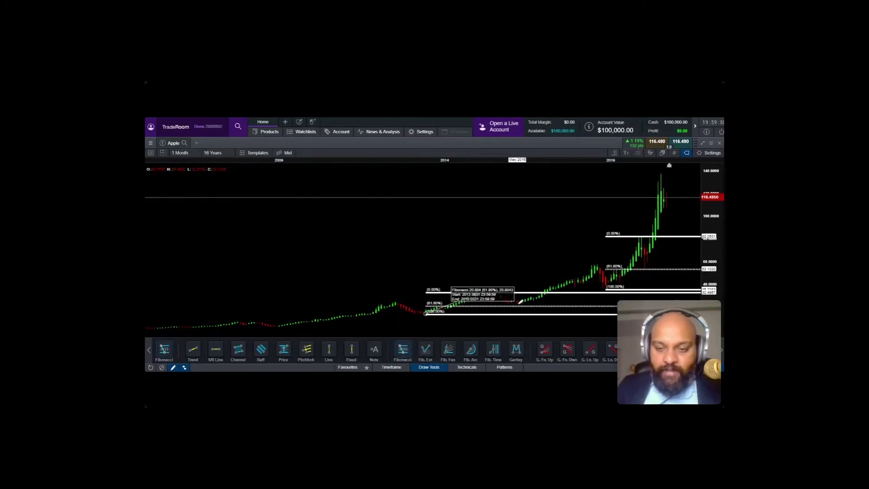
left_click_drag(519, 301, 598, 263)
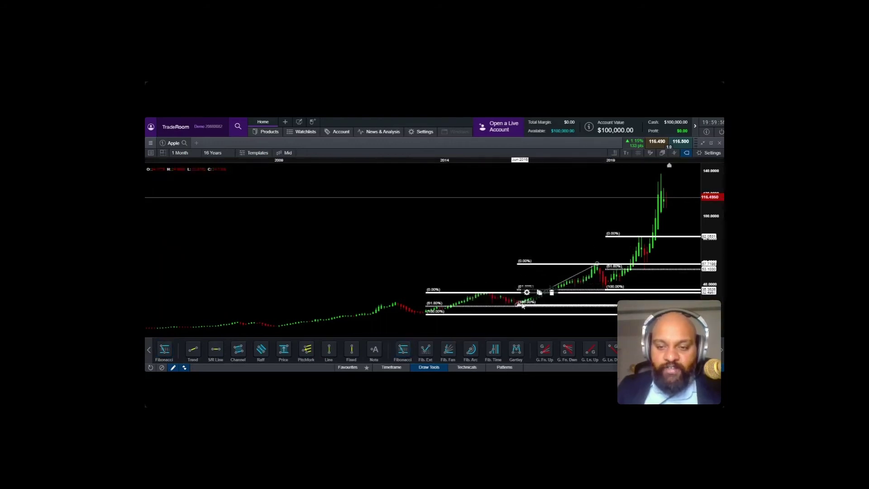
Delete the Fibonacci retracements over the 2016–2018 and 2013–2015 rises
left_click(552, 293)
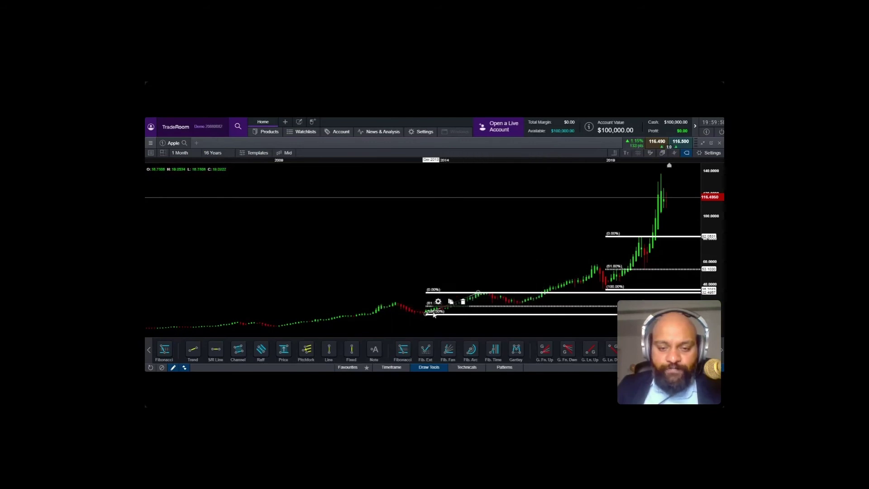
left_click(463, 301)
Move the remaining Fibonacci retracement's start to the March 2020 low at about 53.1 and its end to the September 2020 peak at about 138
scroll(545, 260, "up", 3)
scroll(538, 294, "up", 1)
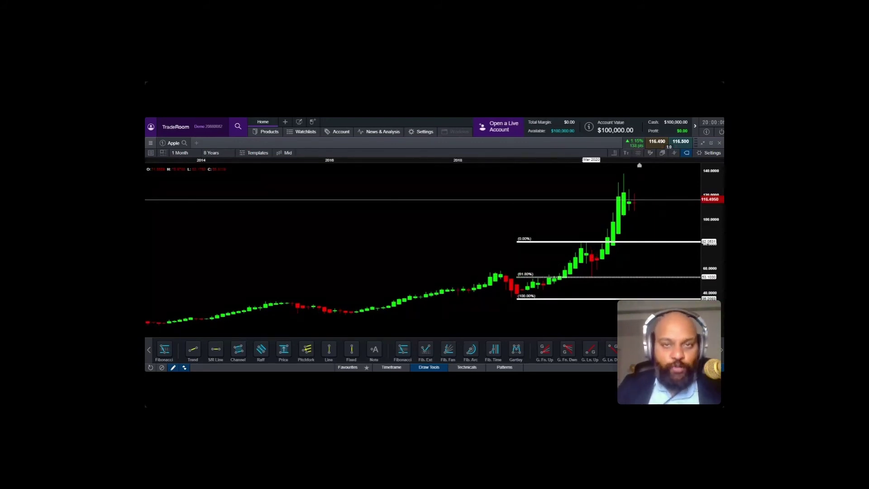
mouse_move(583, 246)
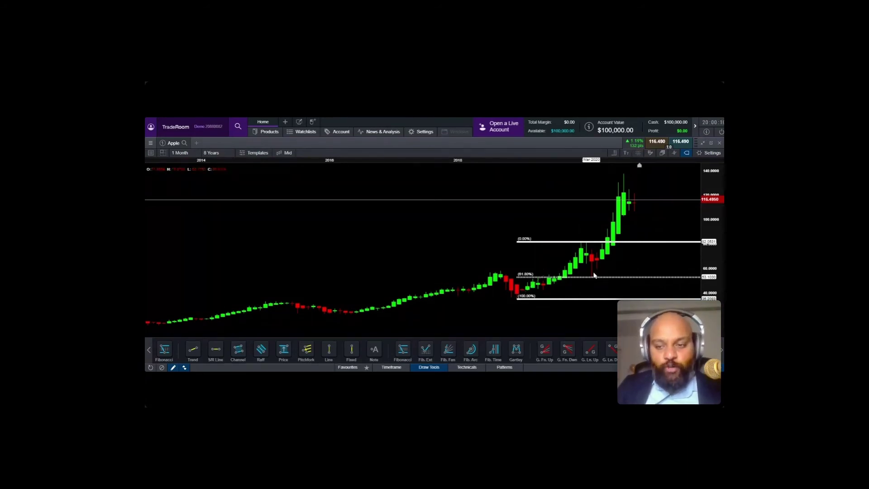
mouse_move(592, 279)
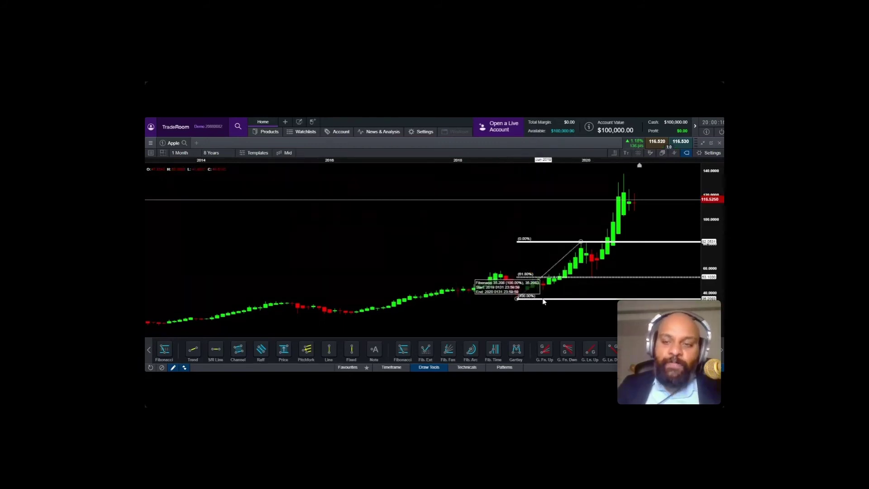
mouse_move(519, 301)
left_click_drag(519, 301, 592, 273)
left_click_drag(584, 242, 627, 177)
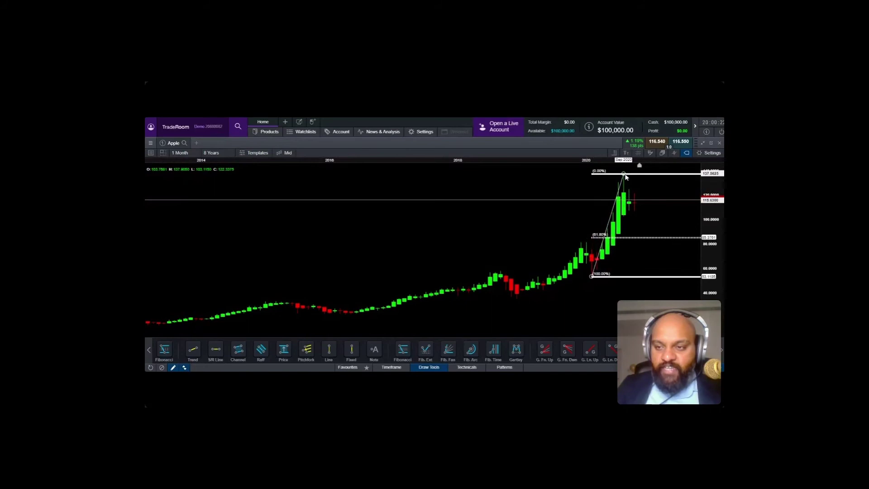
scroll(597, 329, "up", 2)
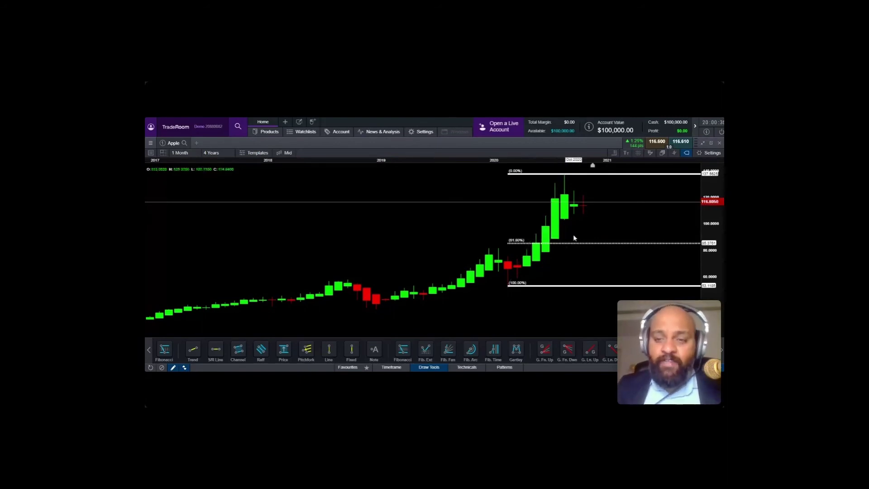
left_click(616, 244)
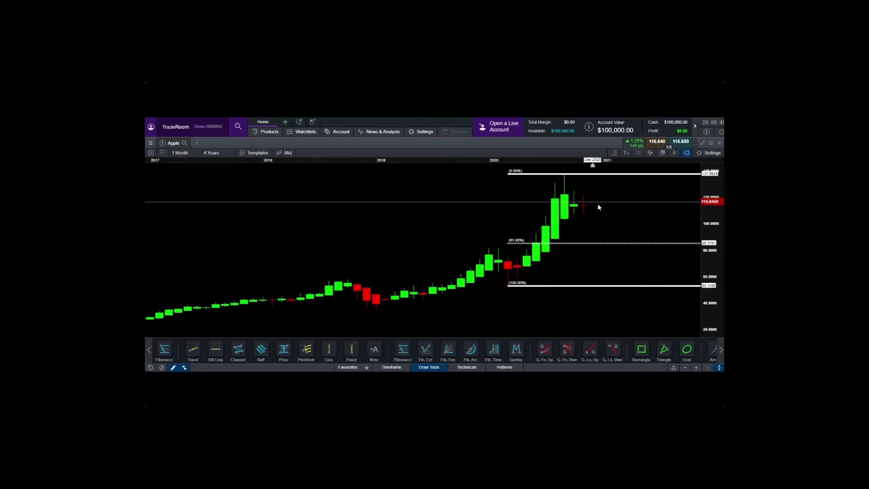
mouse_move(617, 178)
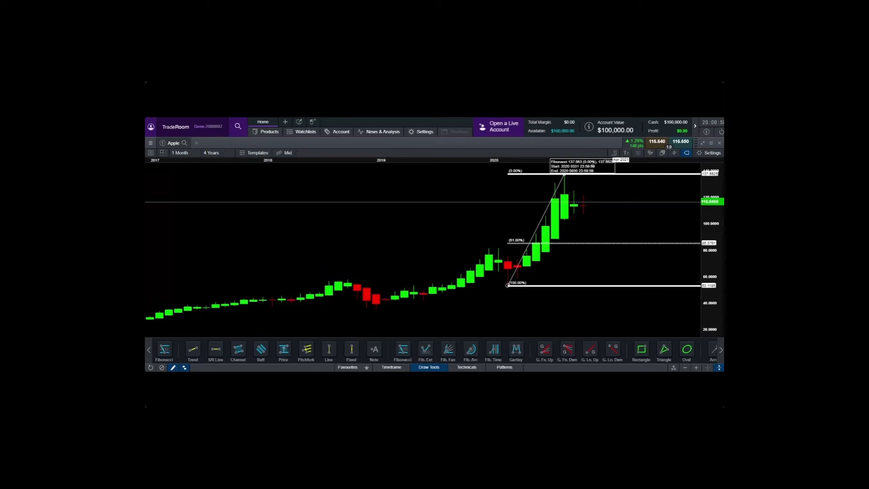
Open the product library to view its asset classes, and return to the Apple chart
left_click(267, 131)
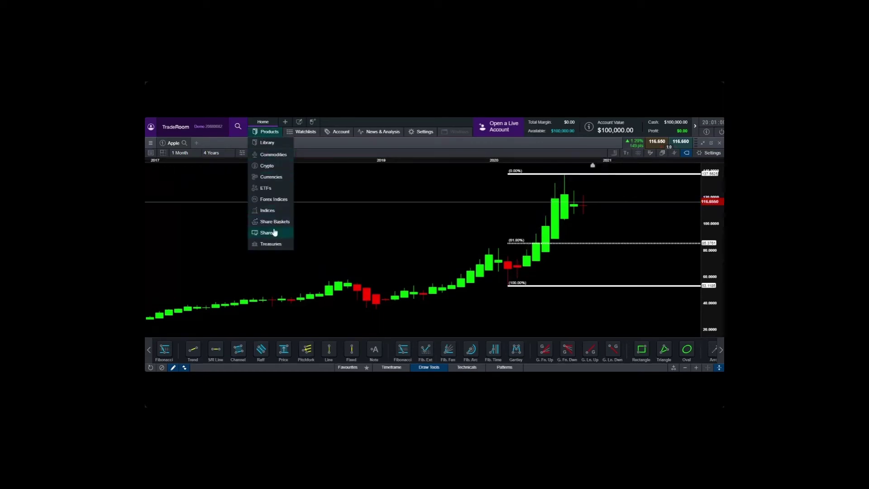
left_click(267, 143)
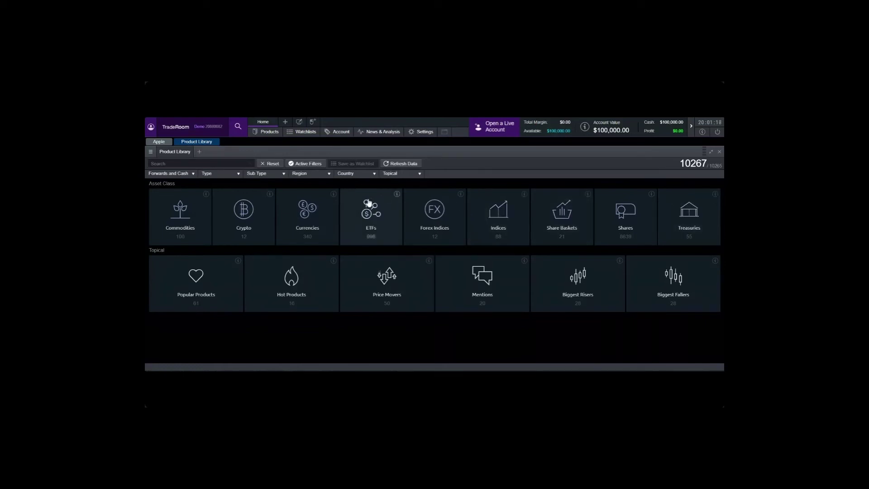
left_click(159, 142)
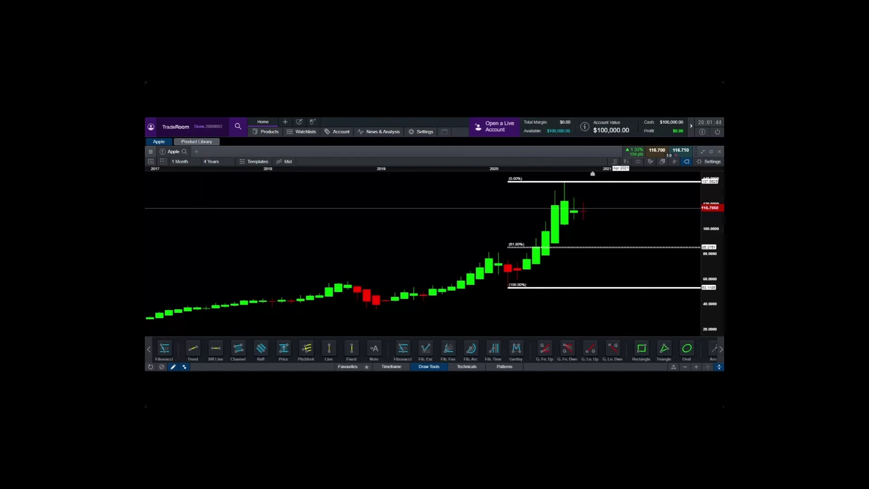
Set the Apple chart's interval to 30 minutes and extend its visible range to 6 months
scroll(508, 251, "down", 5)
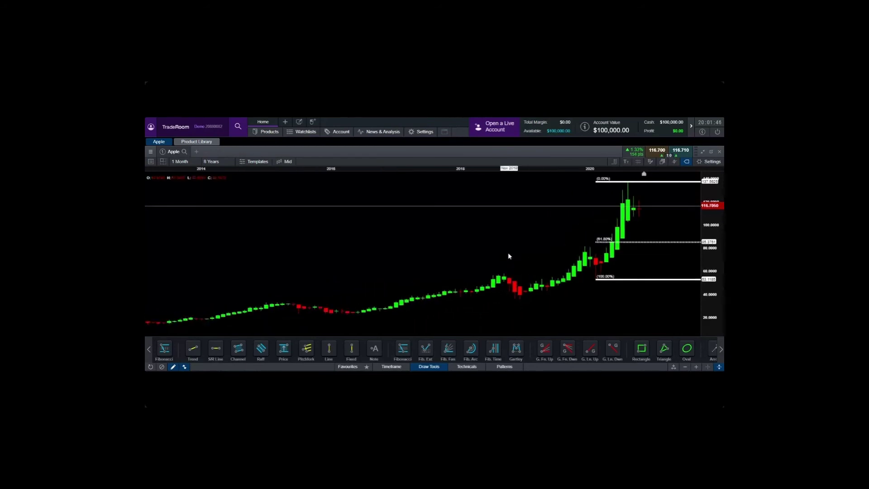
left_click(185, 161)
left_click(184, 244)
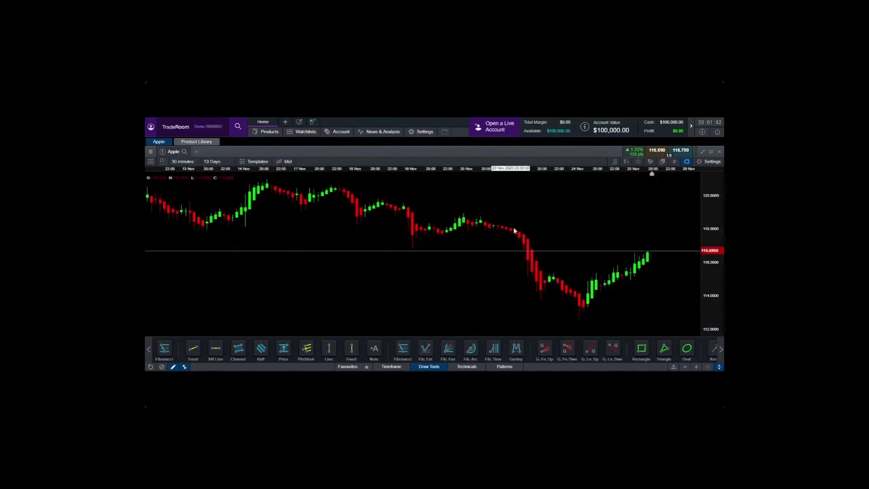
scroll(512, 245, "down", 5)
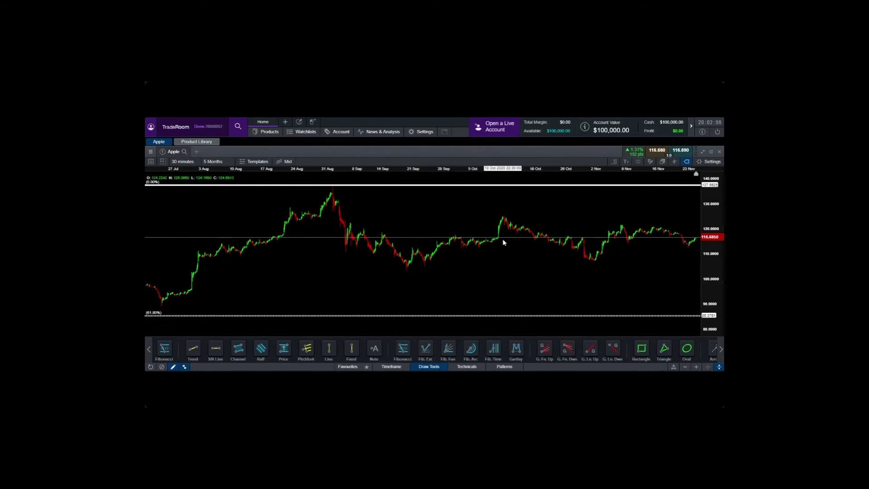
scroll(495, 255, "down", 1)
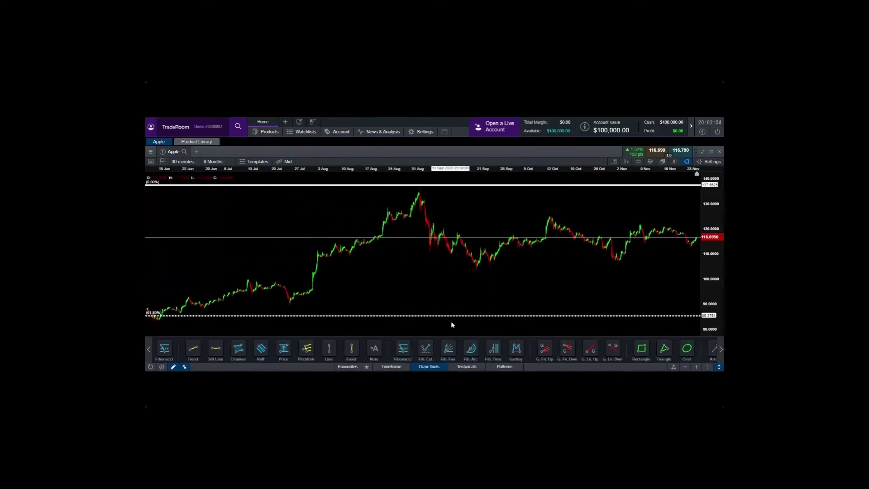
Draw a Fibonacci retracement from the 23 July 2020 low at about 88.9 to the 1 September 2020 peak at about 137.1
left_click(404, 356)
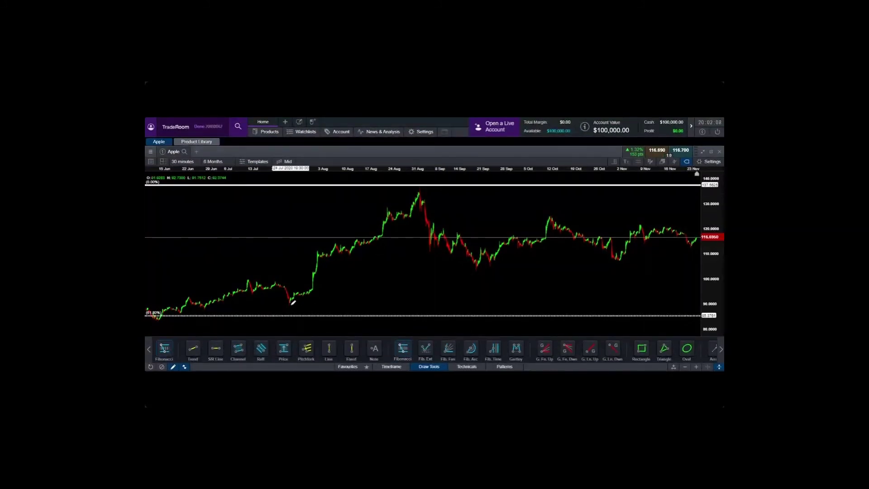
mouse_move(289, 306)
left_mouse_down()
mouse_move(357, 225)
mouse_move(422, 184)
left_mouse_up()
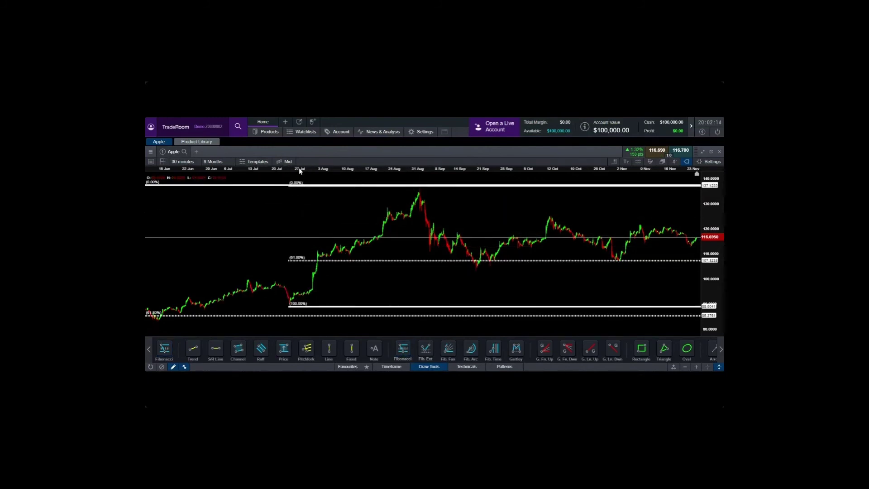
left_click(290, 306)
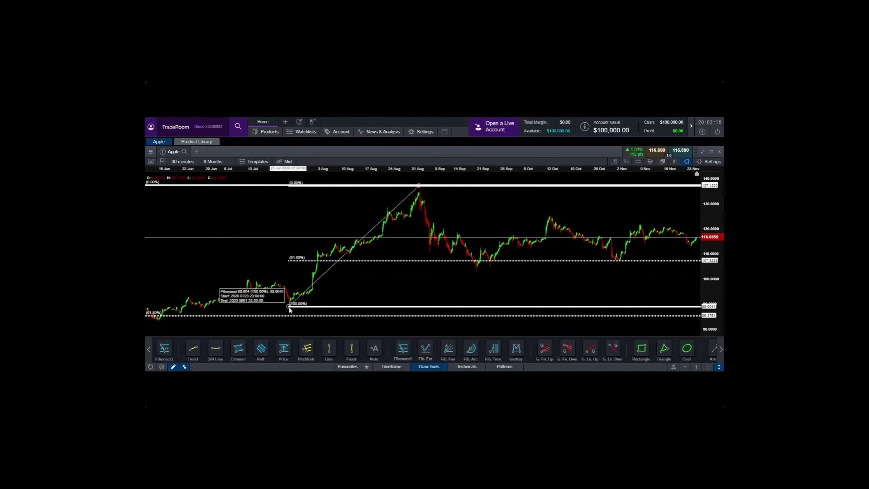
mouse_move(421, 188)
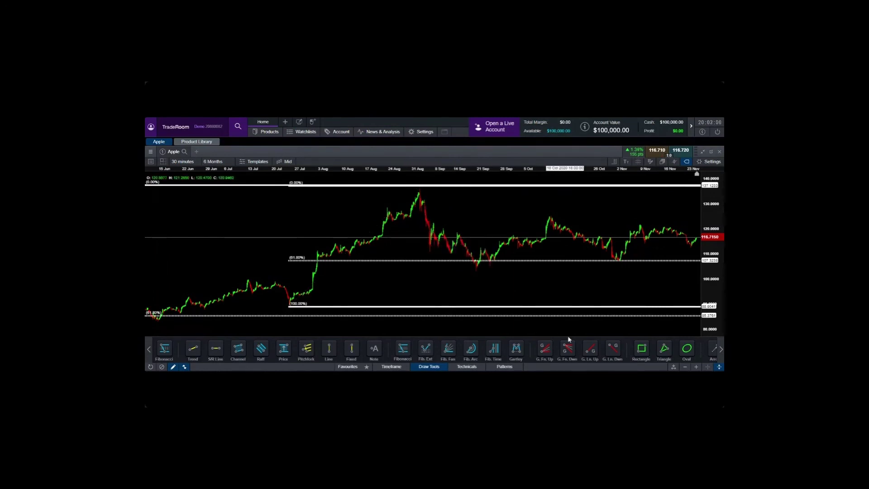
Draw ovals around the three successive pullback points in the September 2020 decline, ending at the low just below the 61.8% level
left_click_drag(426, 218, 440, 228)
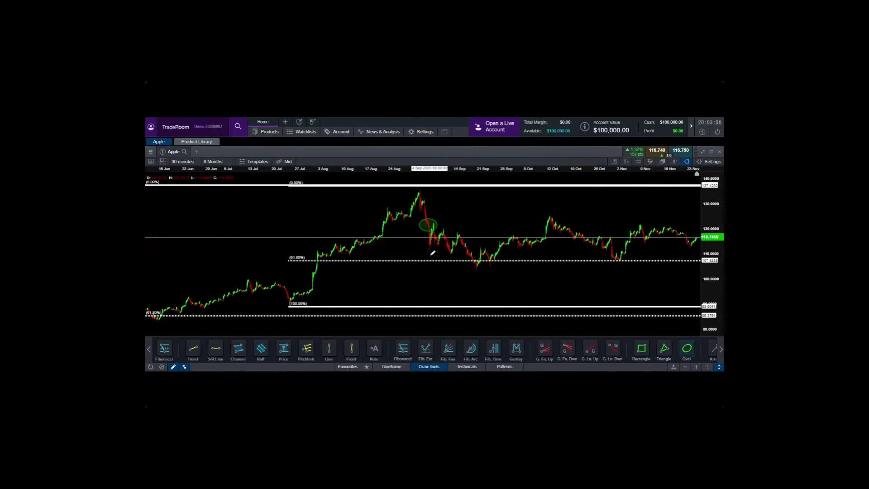
left_click(429, 221)
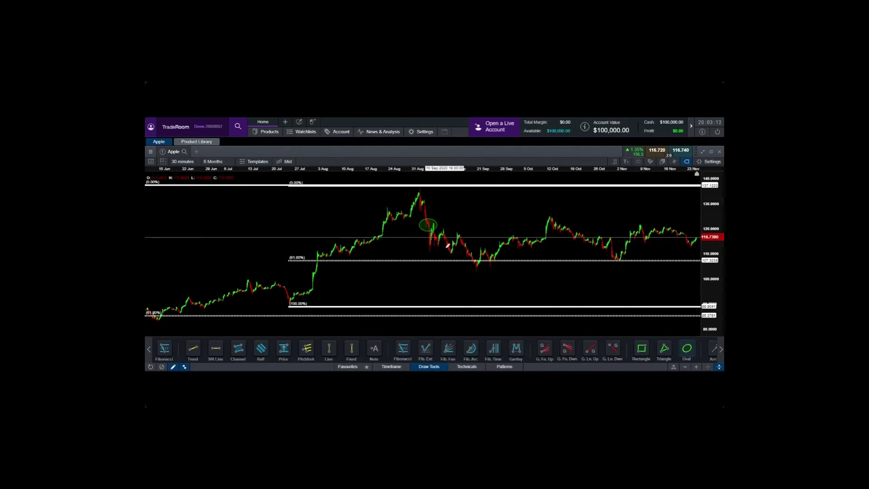
left_click(458, 261)
left_click(458, 261)
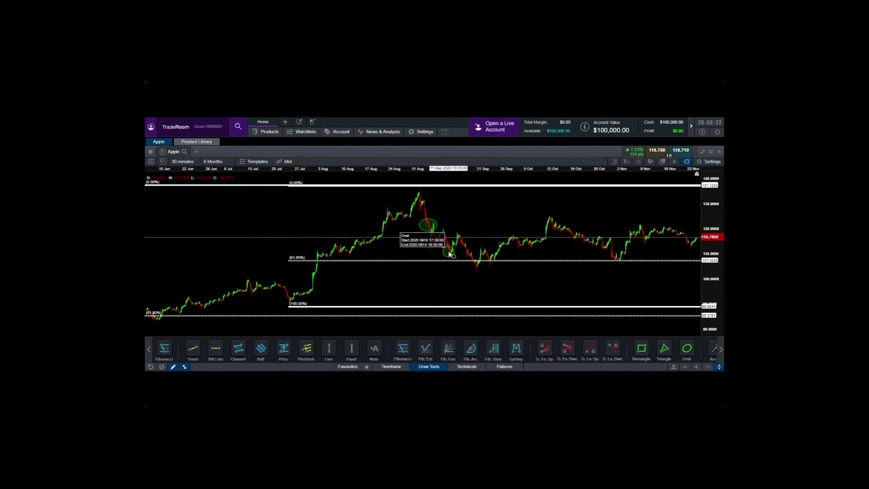
left_click(687, 353)
left_click_drag(469, 260, 484, 273)
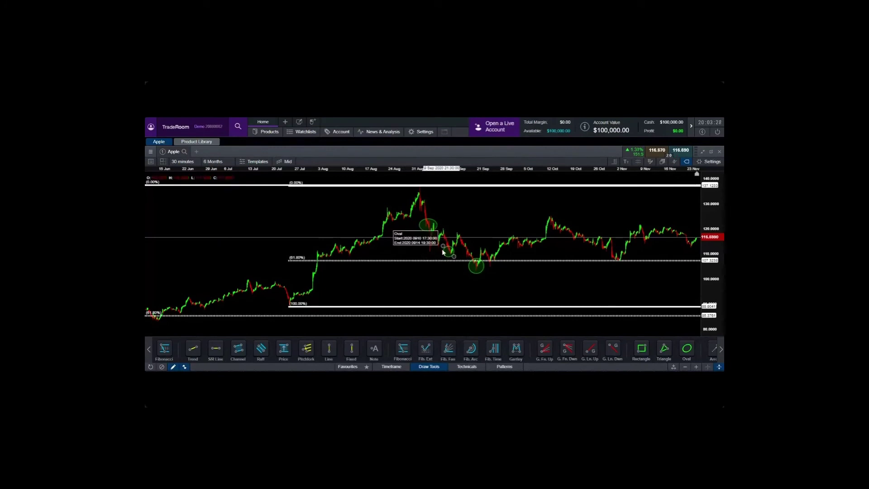
Delete the July–September 2020 Fibonacci retracement and redraw it from the 24 July low at about 88.9 to 3 September at about 137.4
left_click(299, 306)
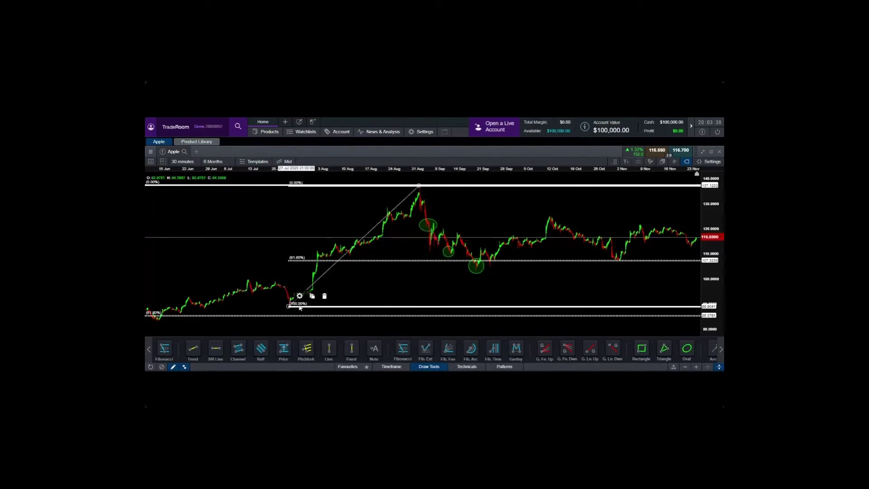
left_click(325, 296)
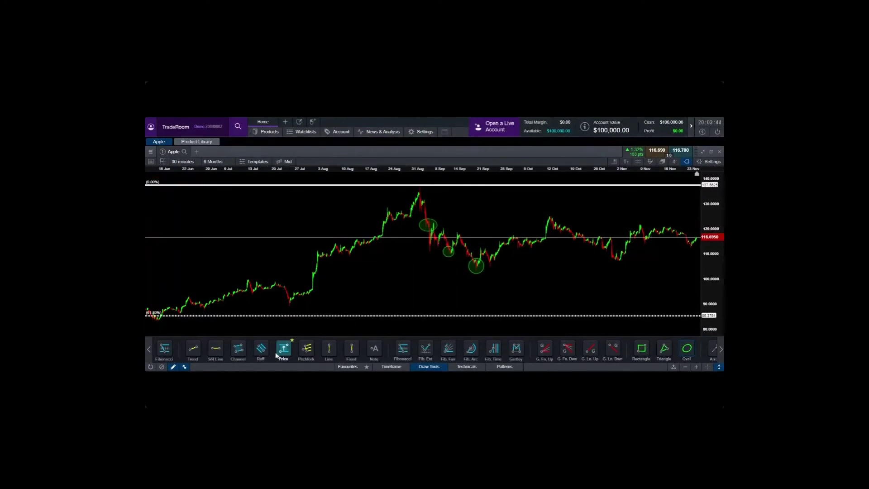
left_click(403, 348)
mouse_move(292, 303)
left_mouse_down()
mouse_move(353, 213)
mouse_move(408, 184)
left_mouse_up()
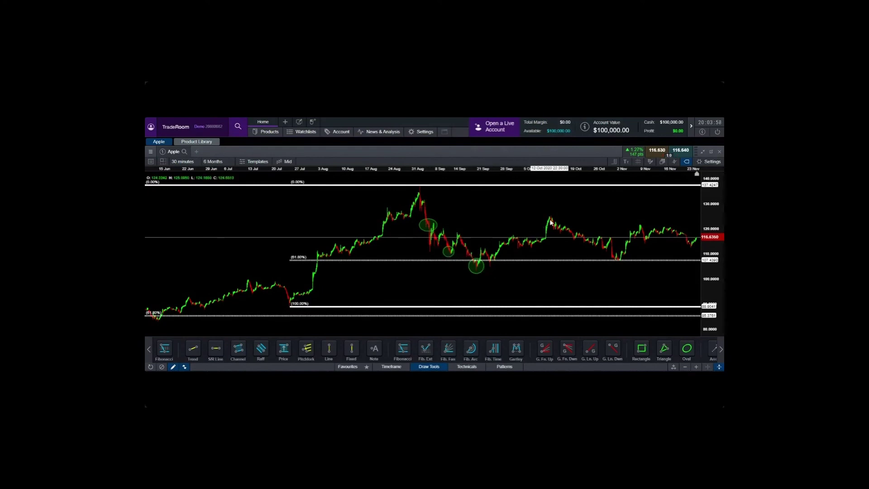
Delete the three ovals on the September 2020 decline and the July–September Fibonacci retracement
left_click(430, 228)
left_click(459, 214)
left_click(448, 249)
left_click(480, 239)
left_click(476, 265)
left_click(508, 254)
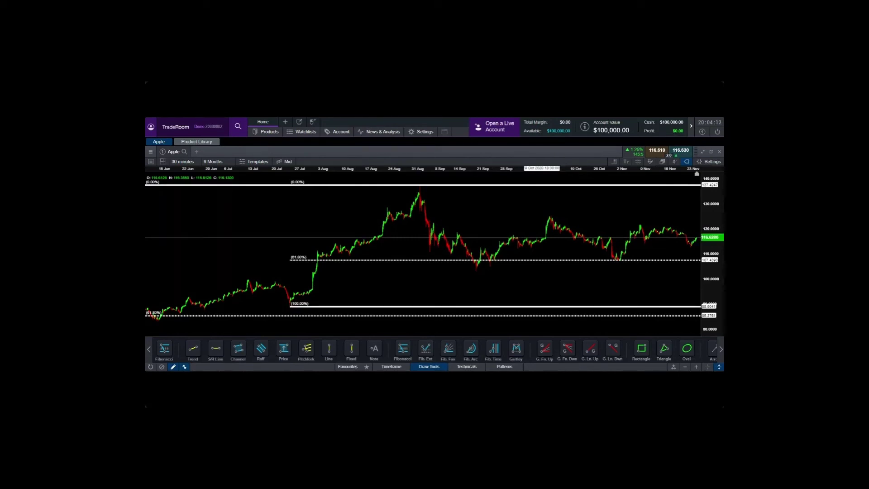
left_click(292, 306)
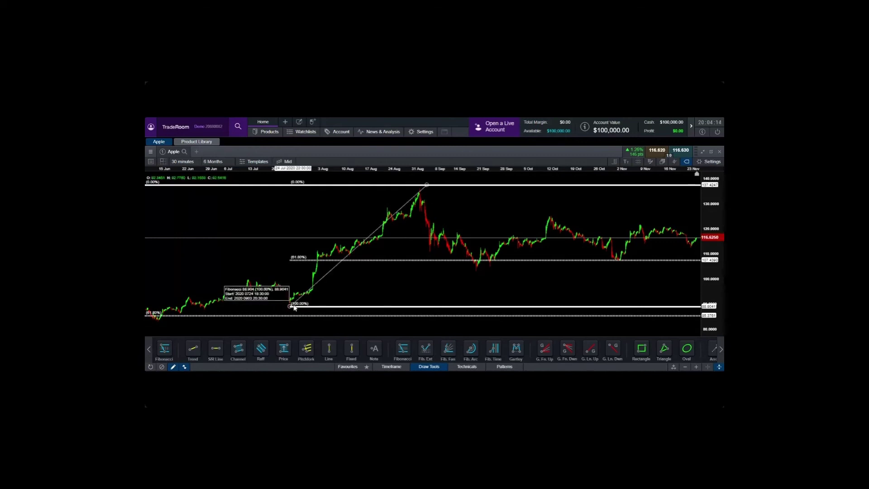
left_click(324, 296)
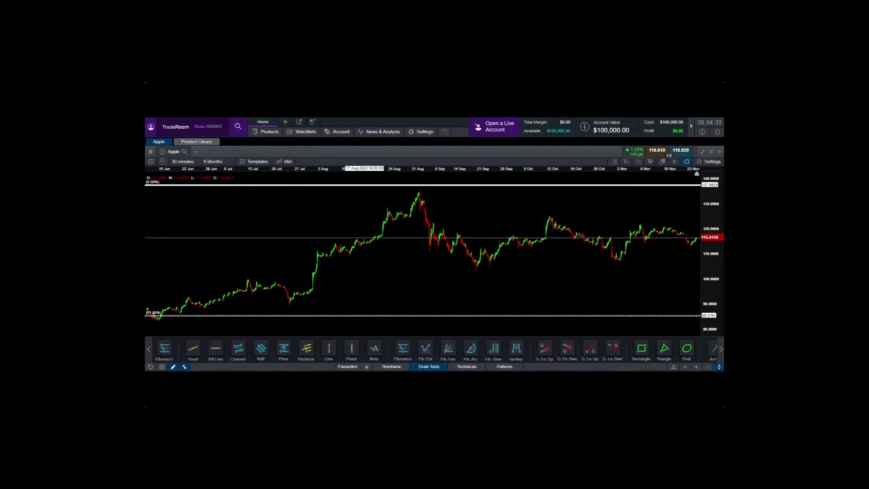
Set the chart interval to 1 month and examine the 61.8% level of the March–September 2020 Fibonacci retracement
left_click(182, 162)
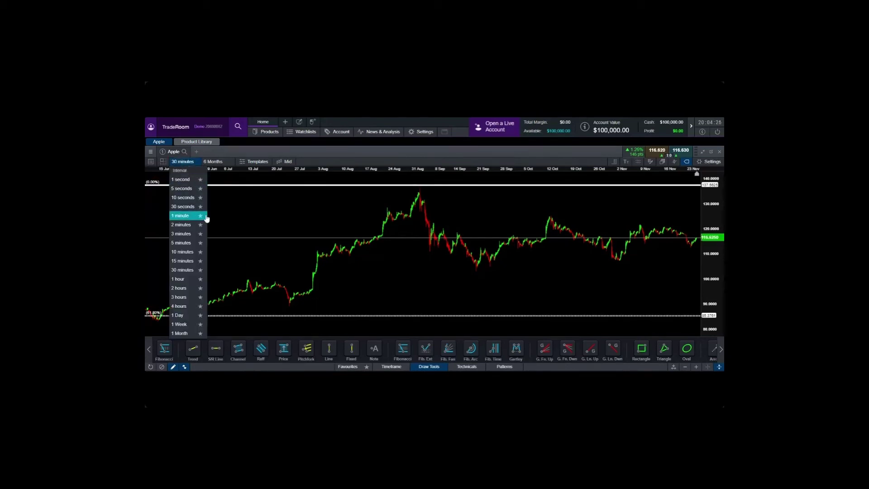
left_click(181, 334)
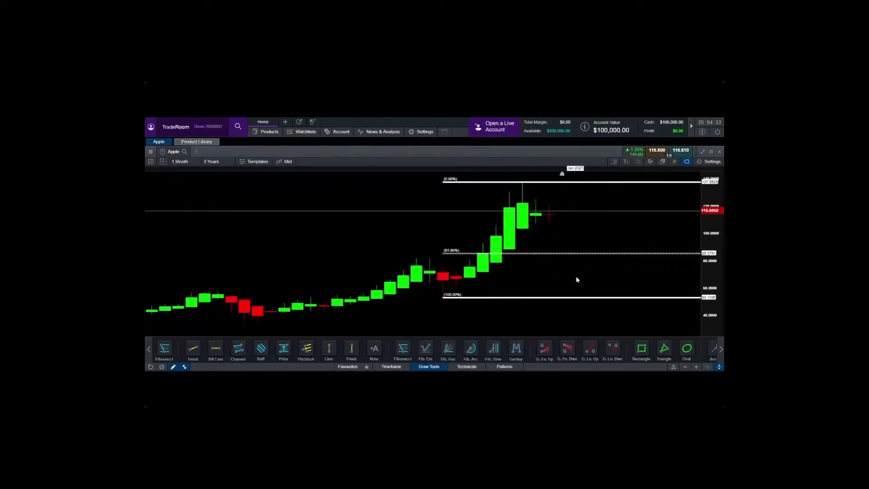
left_click(445, 297)
left_click_drag(559, 211, 598, 251)
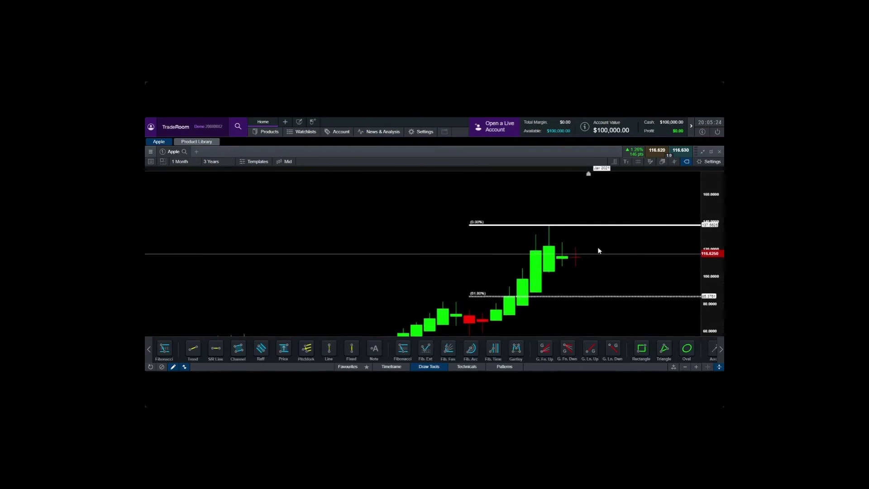
left_click_drag(497, 212, 498, 183)
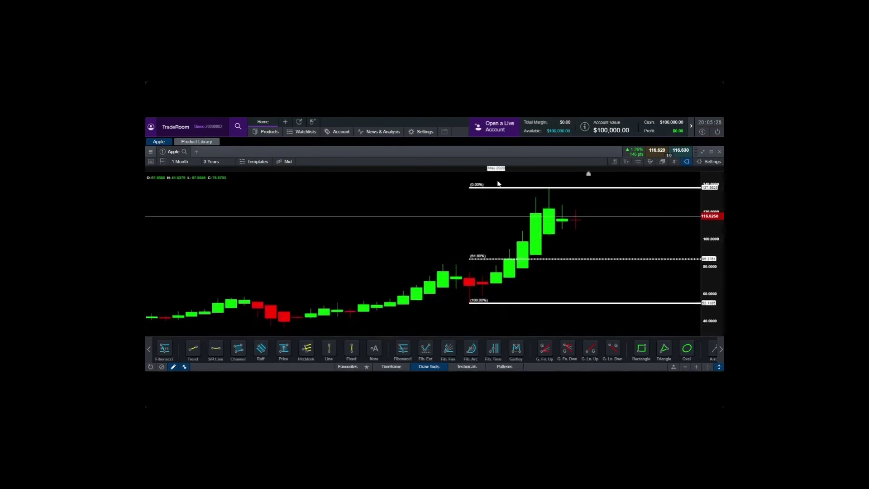
left_click(593, 259)
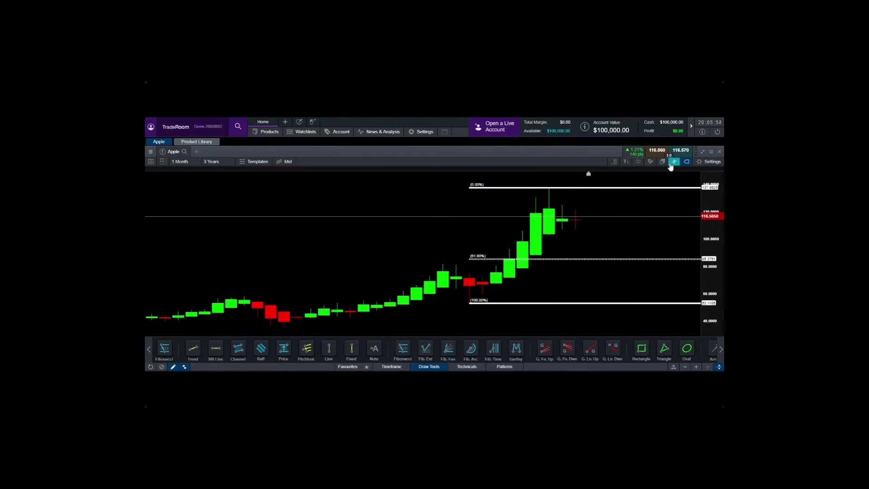
scroll(507, 241, "down", 1)
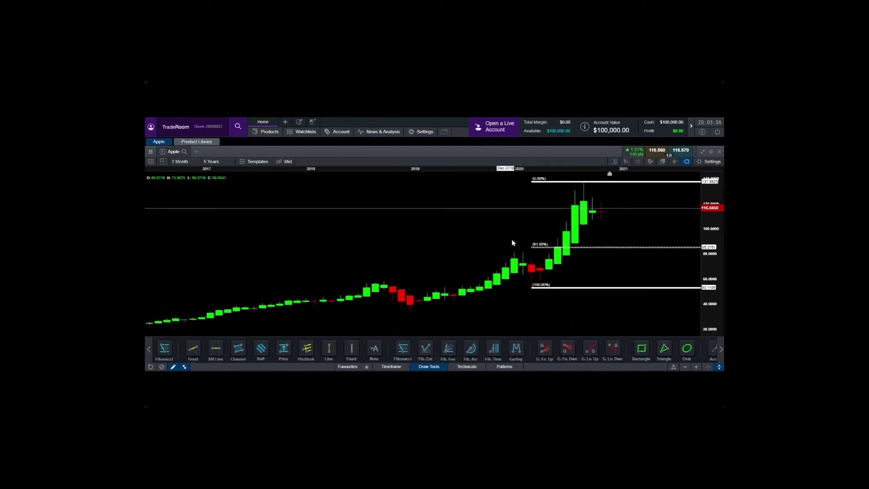
scroll(510, 244, "up", 1)
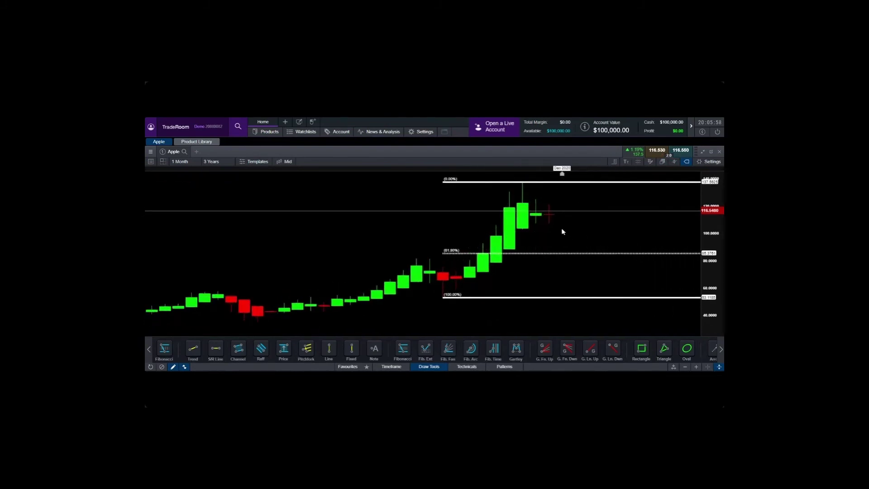
mouse_move(556, 254)
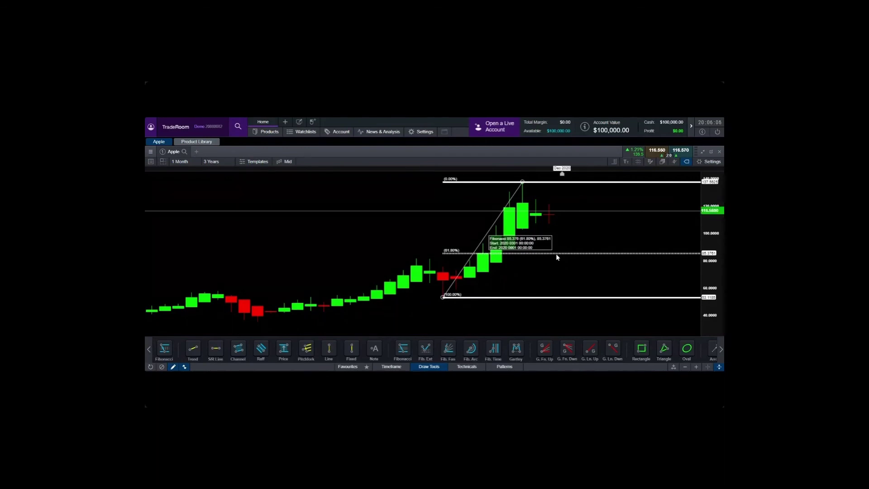
Delete the March–September 2020 Fibonacci retracement from the monthly Apple chart
scroll(588, 213, "down", 5)
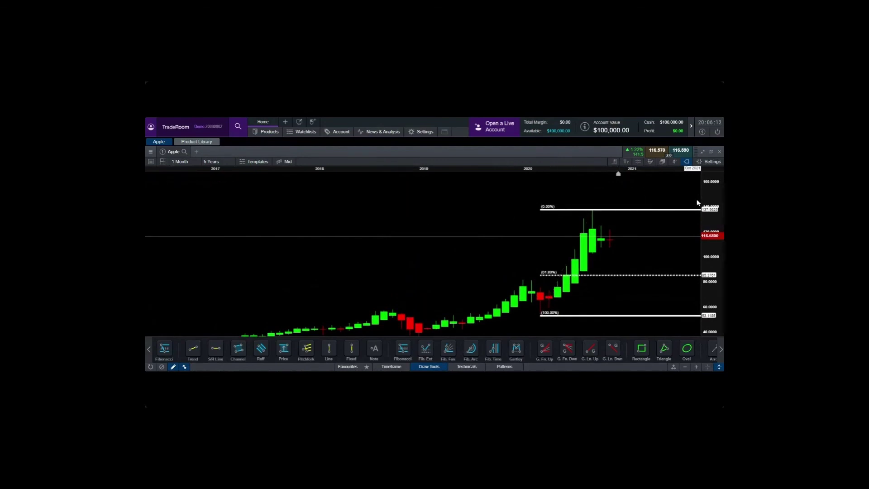
scroll(611, 221, "down", 3)
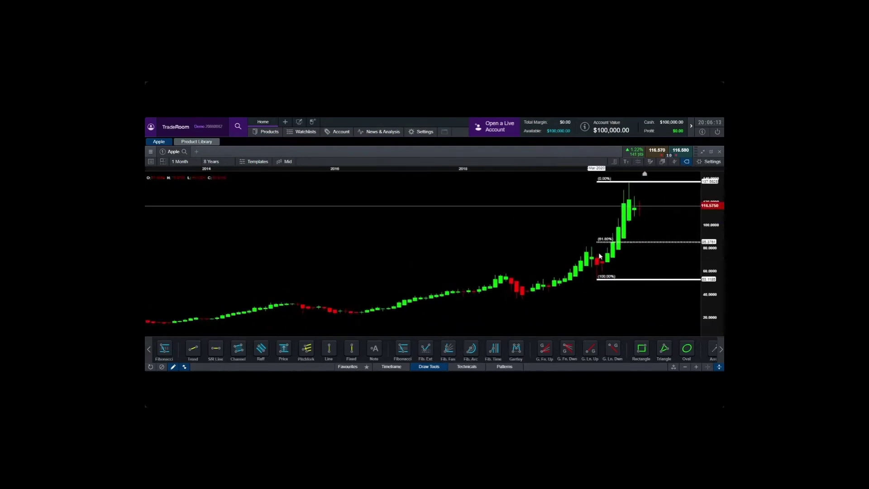
left_click(599, 280)
left_click(629, 270)
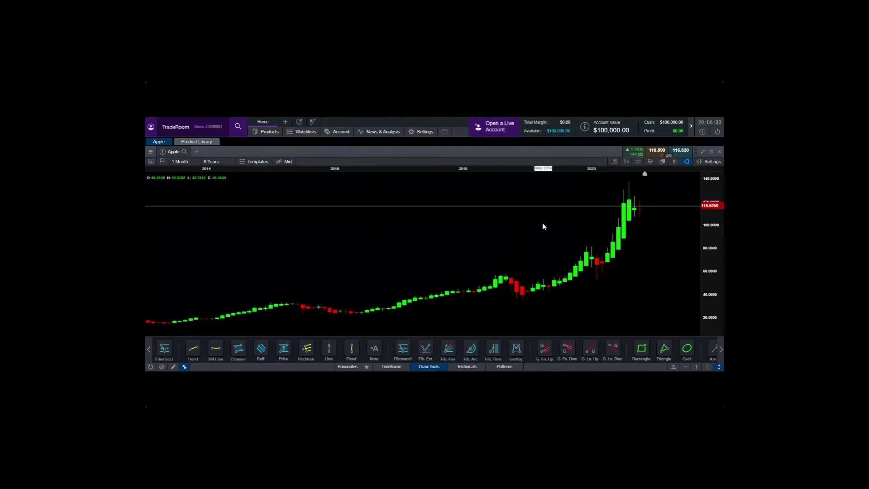
scroll(462, 235, "down", 3)
scroll(542, 254, "up", 3)
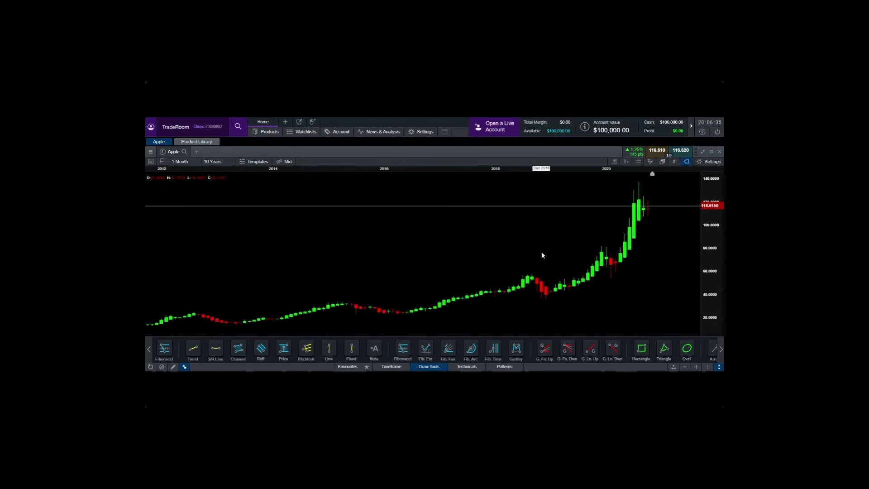
scroll(601, 261, "down", 5)
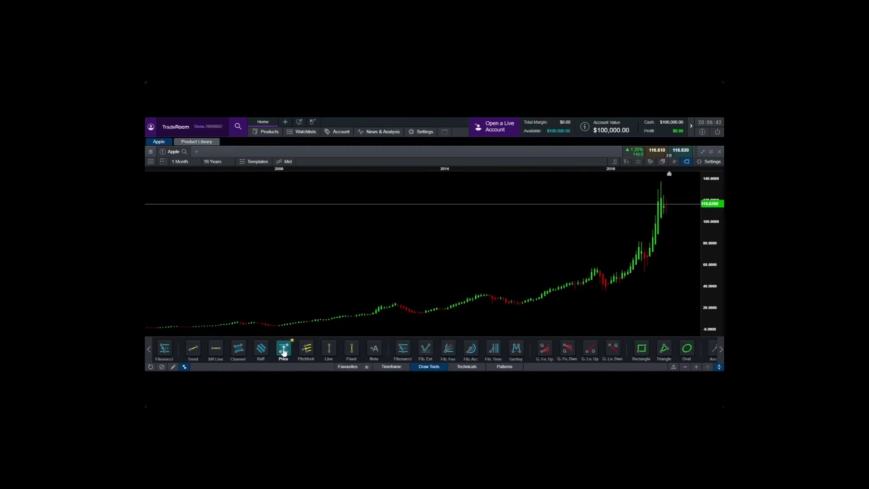
left_click(687, 348)
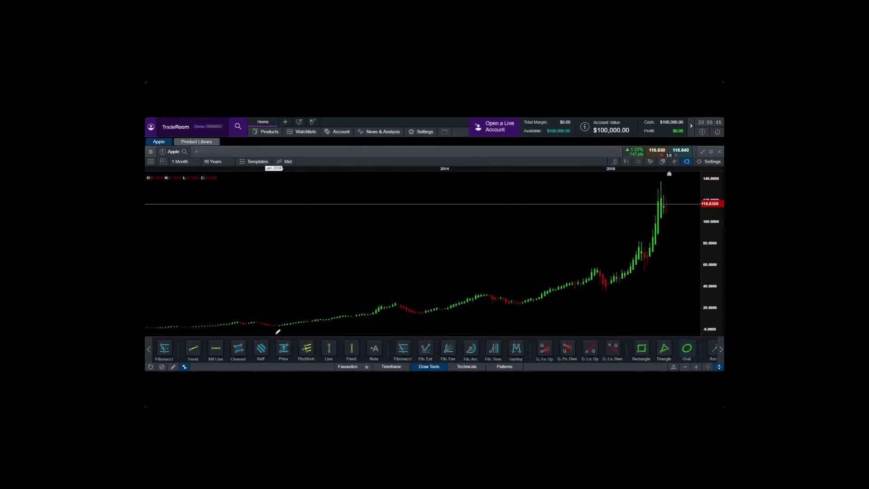
left_click_drag(279, 331, 255, 311)
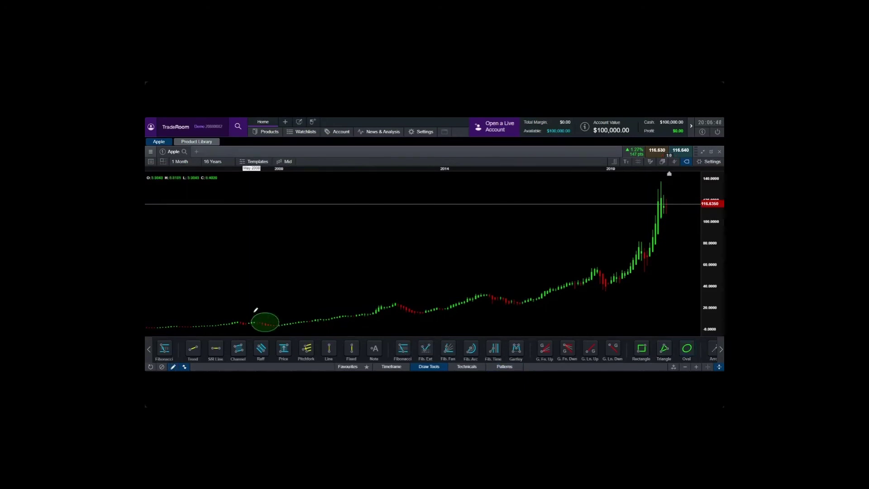
key("Delete")
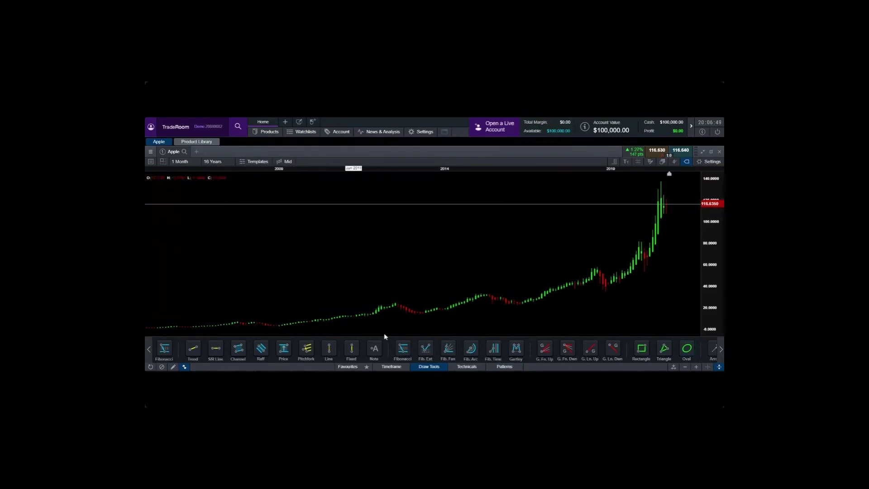
Draw four ovals around Apple's declines of 2012–2013, 2015–2016, late 2018 and early 2020 on the monthly chart
left_click(687, 348)
left_click_drag(392, 293, 429, 320)
left_click(690, 352)
left_click_drag(484, 284, 526, 313)
left_click(687, 358)
left_click_drag(591, 263, 612, 295)
left_click(687, 348)
left_click_drag(633, 239, 660, 278)
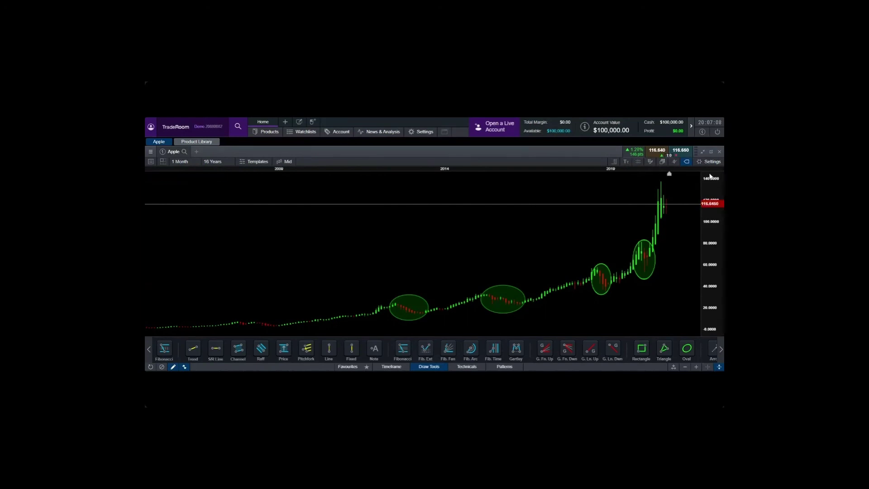
Delete the four ovals marking the 2012–2013, 2015–2016, late-2018 and early-2020 declines
left_click(426, 303)
left_click(446, 296)
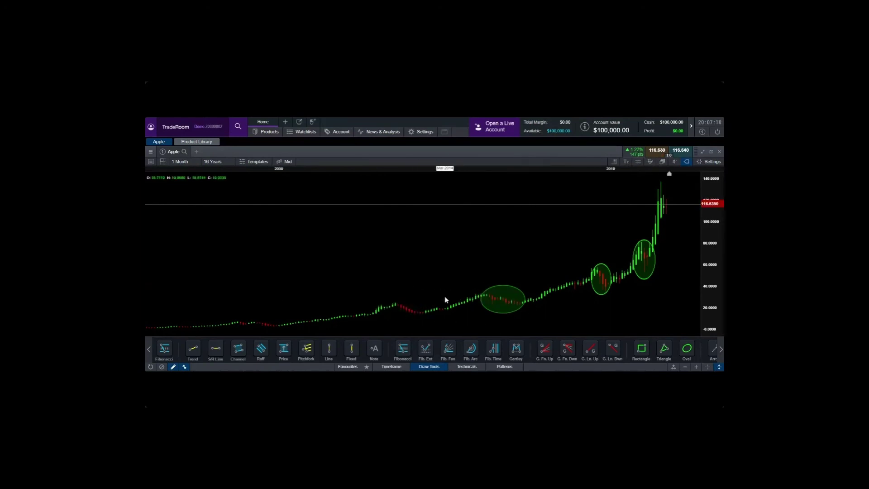
left_click(496, 299)
left_click(513, 290)
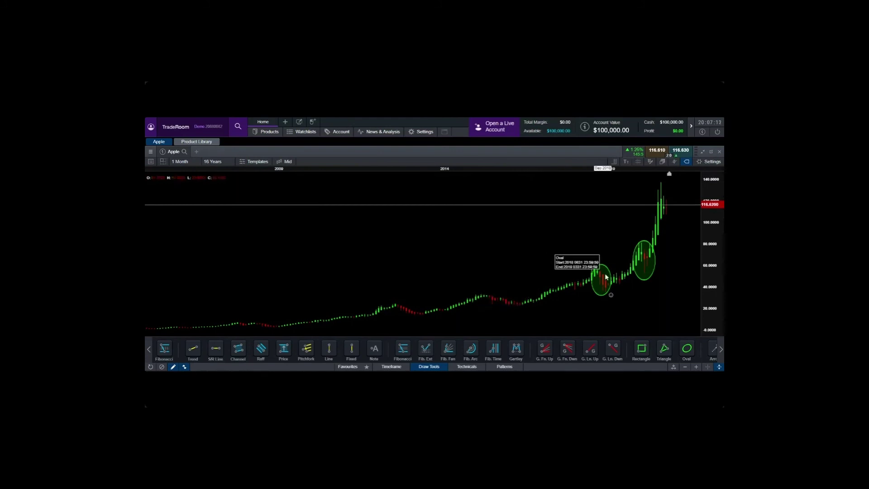
key("Delete")
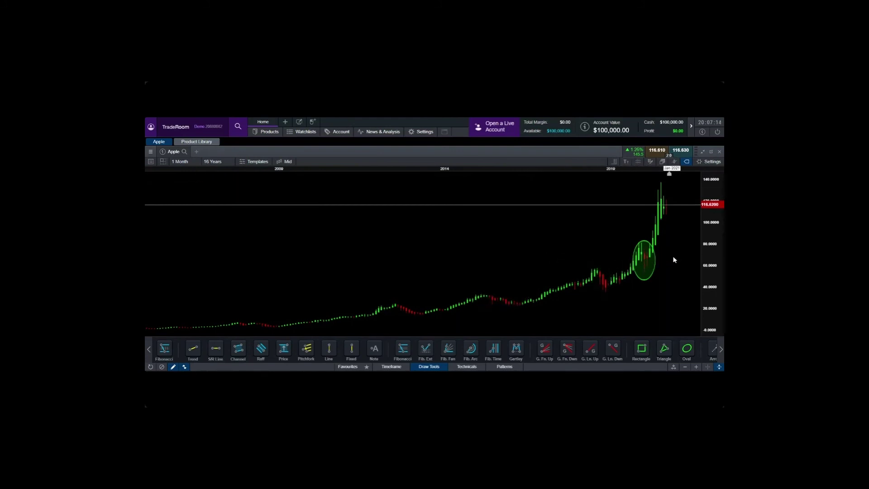
left_click(654, 252)
left_click(666, 252)
Measure the 2012–2013 and 2015–2016 declines from peak to trough with the Price tool
left_click(288, 357)
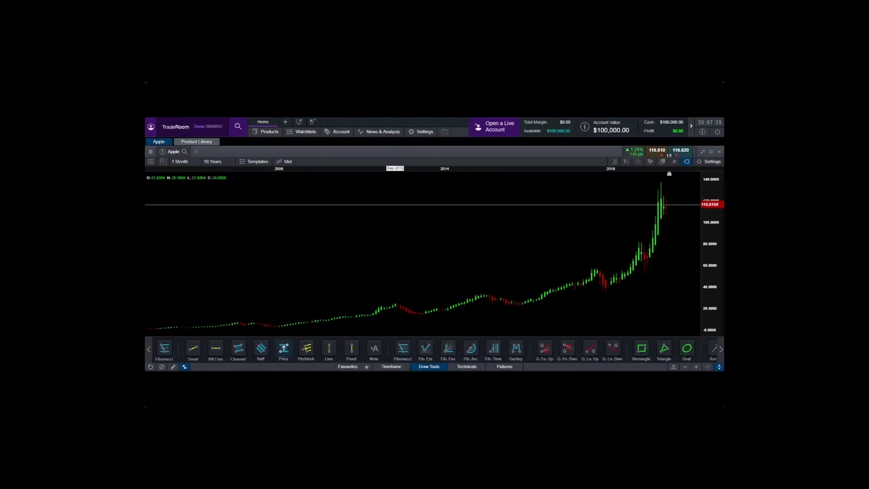
left_click_drag(396, 302, 421, 312)
scroll(442, 326, "up", 3)
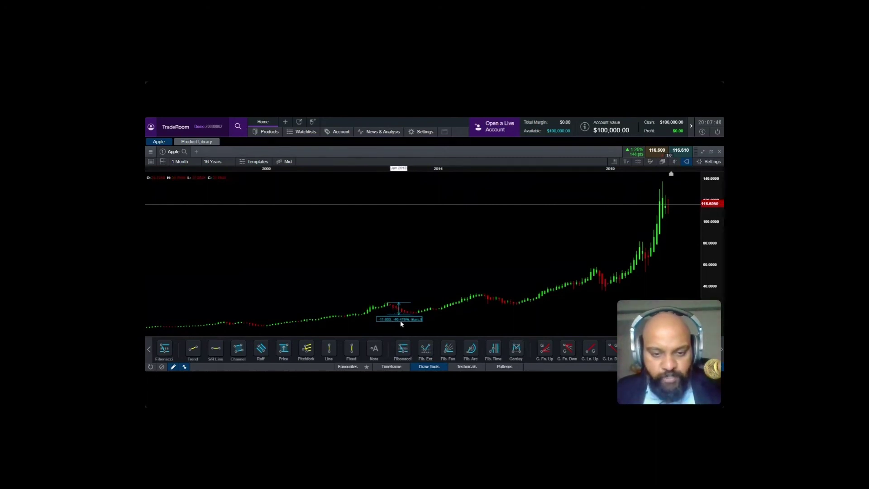
left_click(292, 353)
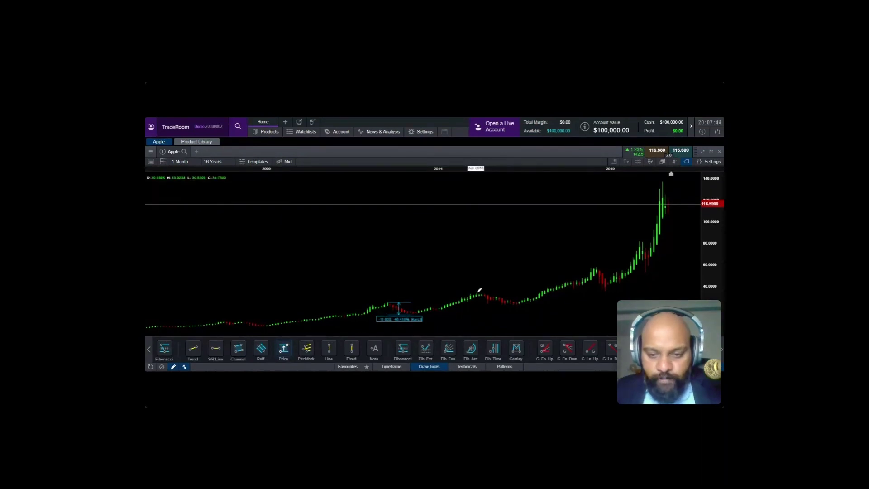
left_click_drag(476, 293, 519, 303)
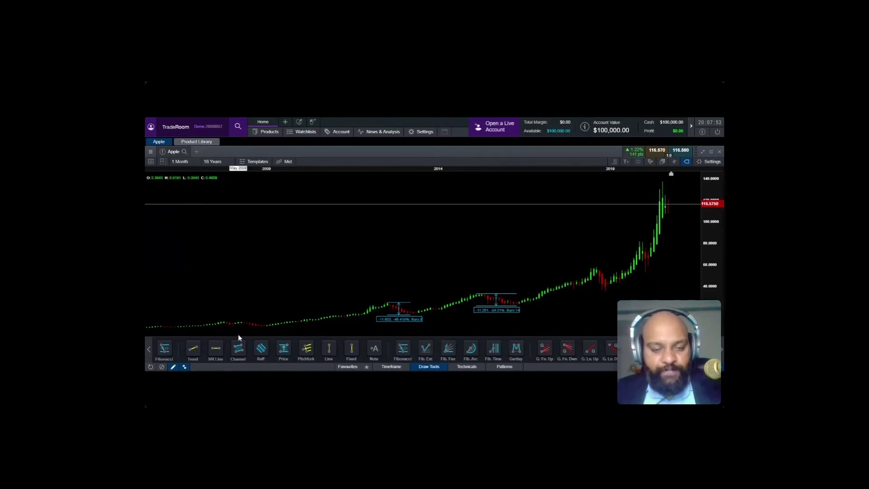
Measure the late-2018 and early-2020 declines from peak to trough with the Price tool
left_click(288, 357)
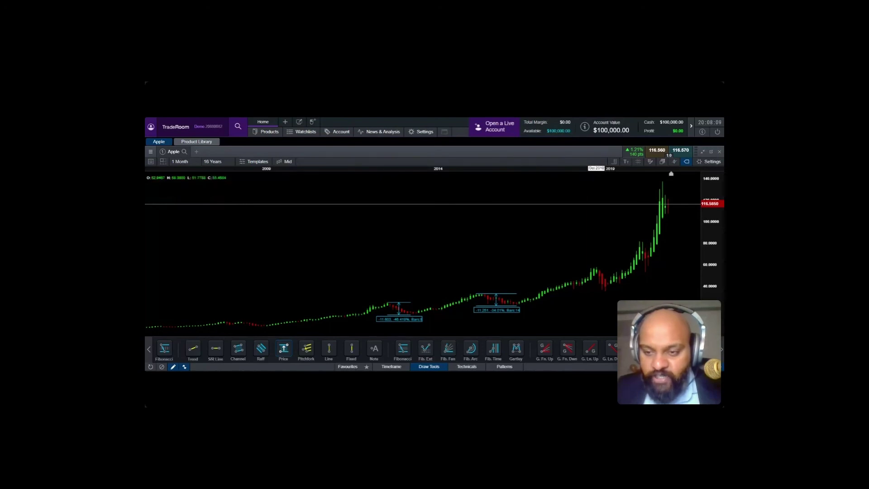
left_click_drag(596, 266, 609, 287)
left_click(355, 358)
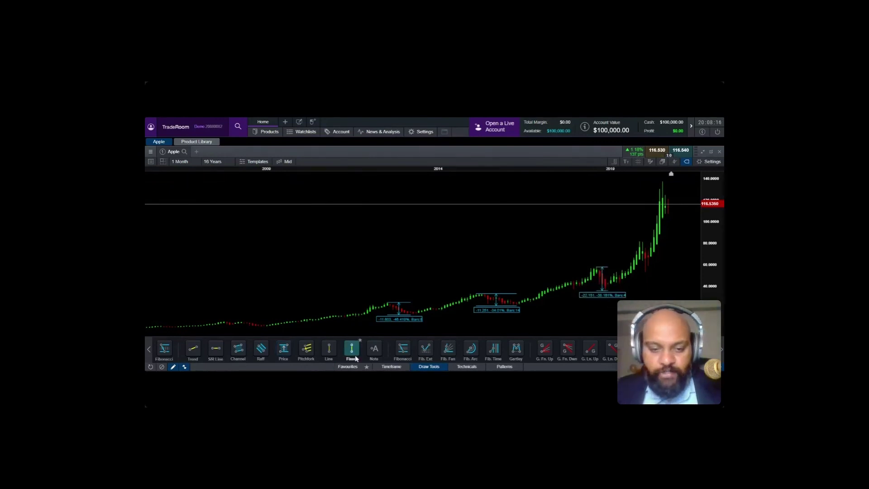
left_click(283, 349)
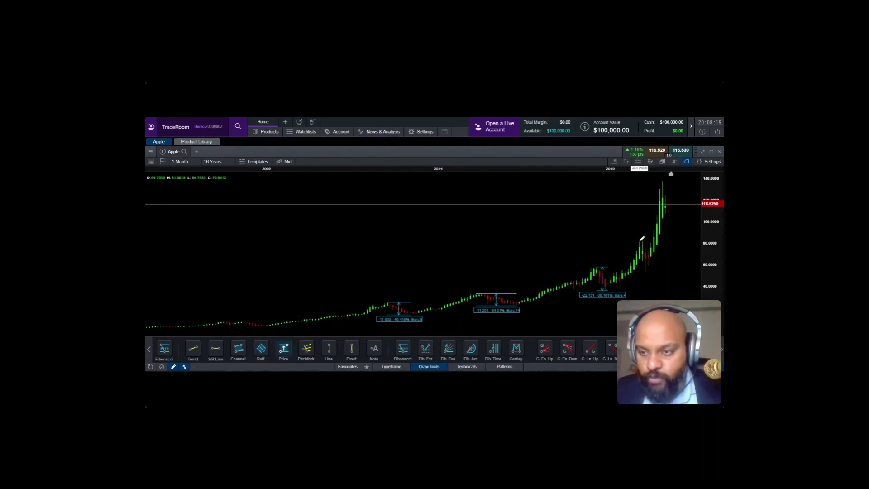
left_click_drag(640, 242, 648, 271)
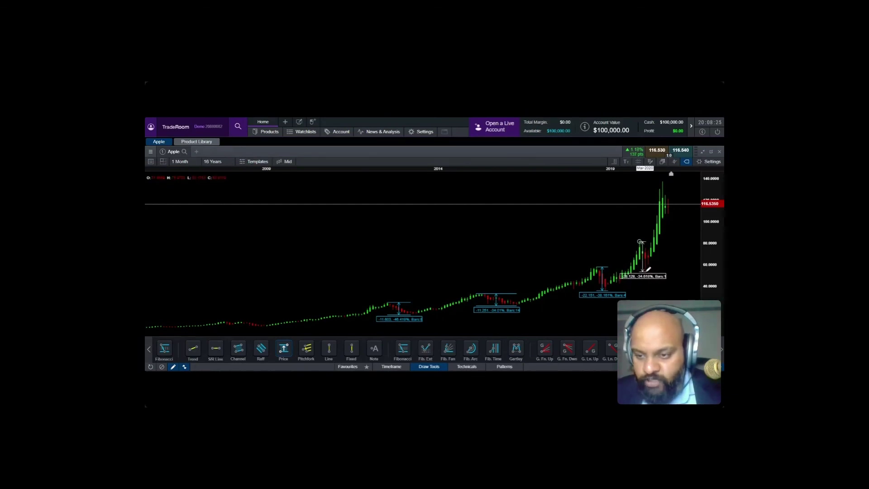
left_click_drag(647, 271, 647, 271)
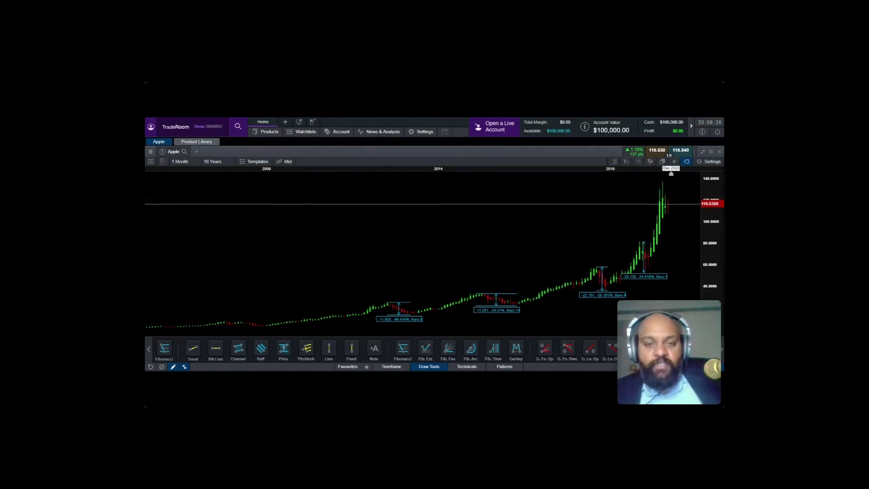
scroll(427, 310, "down", 1)
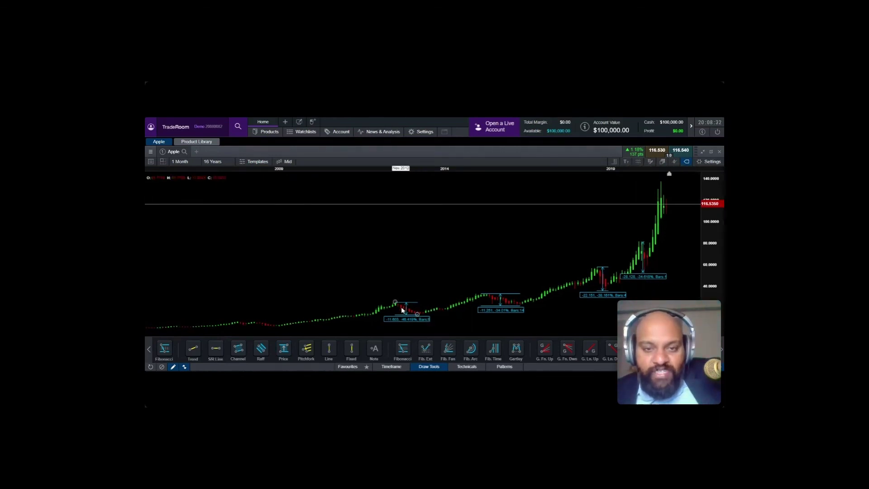
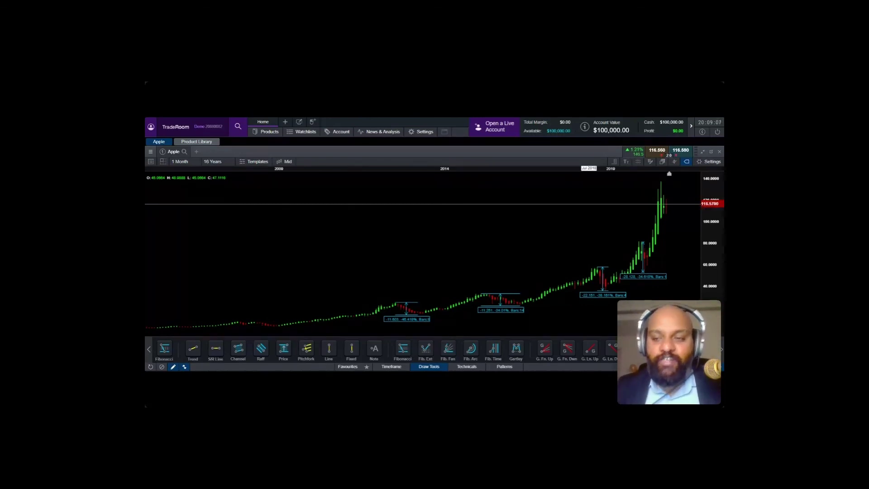
Add a Price measurement down from the September 2020 high and set its lower end for a drop of about 34.3%
scroll(651, 265, "up", 5)
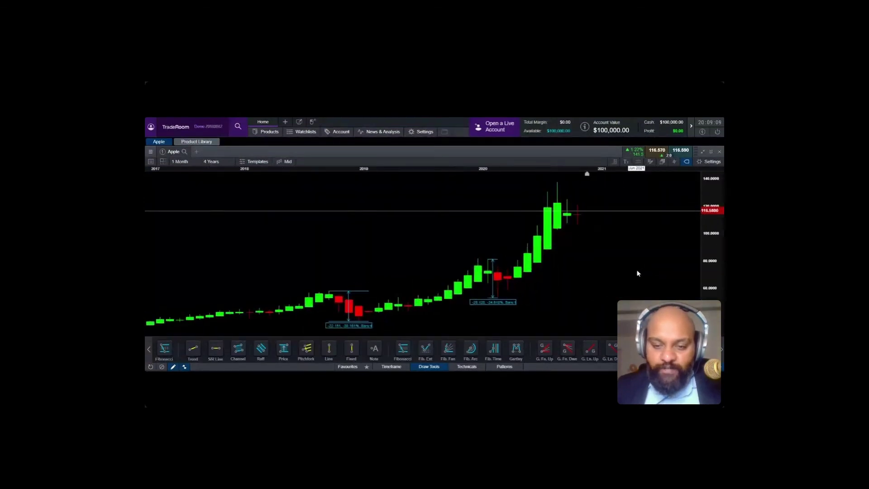
left_click(284, 348)
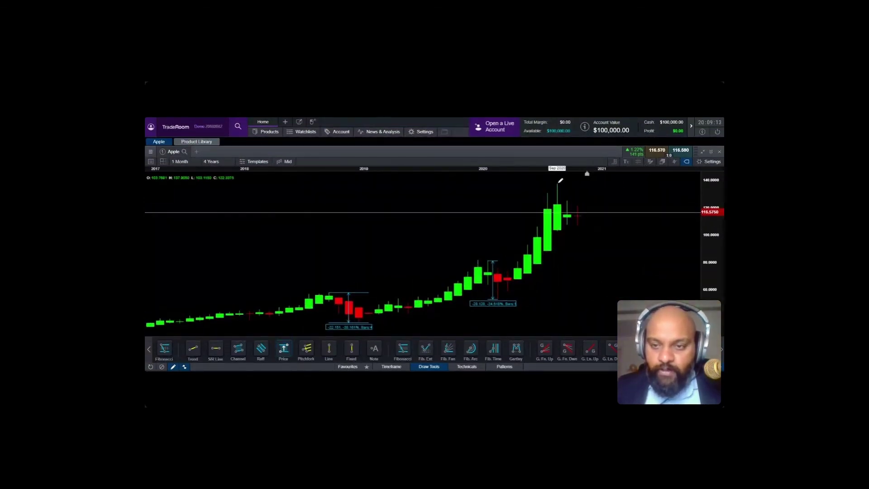
mouse_move(557, 183)
left_mouse_down()
mouse_move(584, 204)
mouse_move(597, 236)
mouse_move(628, 247)
left_mouse_up()
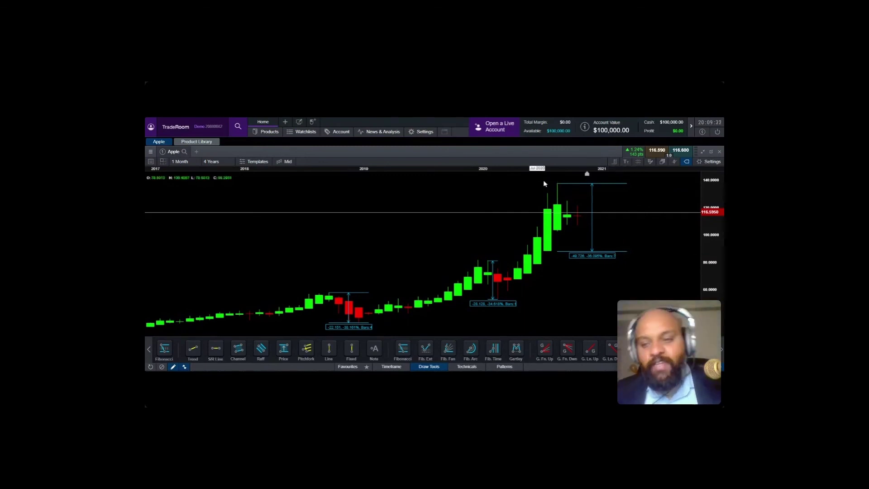
left_click_drag(627, 253, 627, 247)
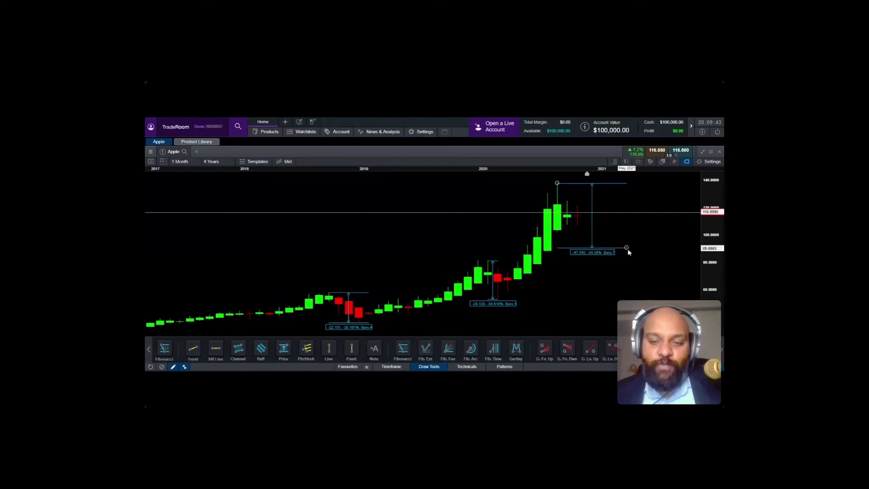
Lower the end of the September 2020 price measurement to a drop of about 34.7%
scroll(558, 319, "down", 2)
scroll(498, 323, "down", 2)
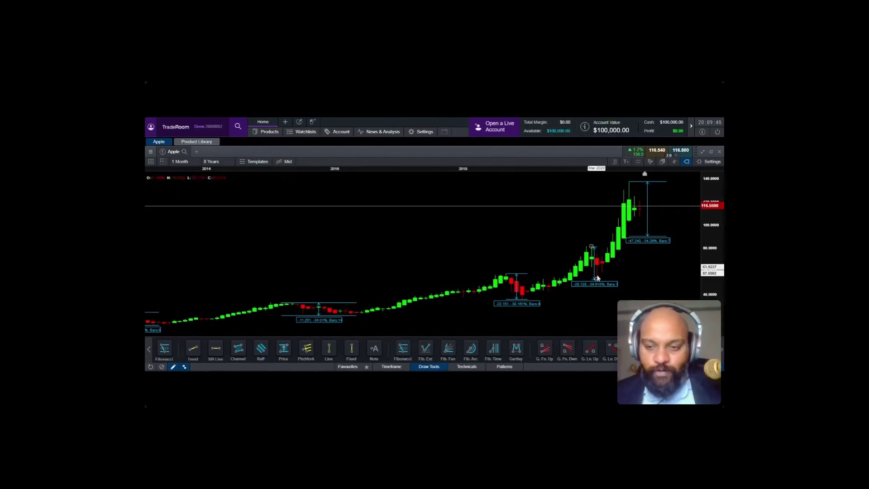
scroll(597, 278, "up", 3)
left_click_drag(650, 242, 651, 245)
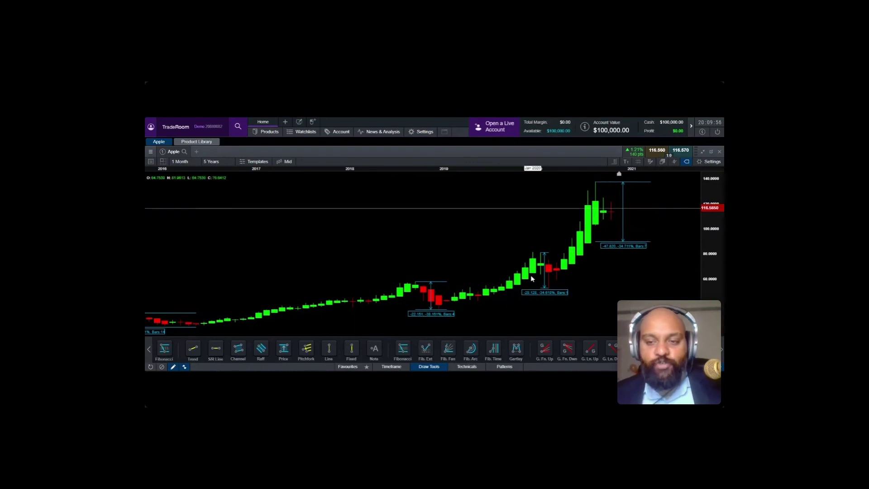
Delete the price measurements on the early-2020 and late-2018 declines
left_click(542, 294)
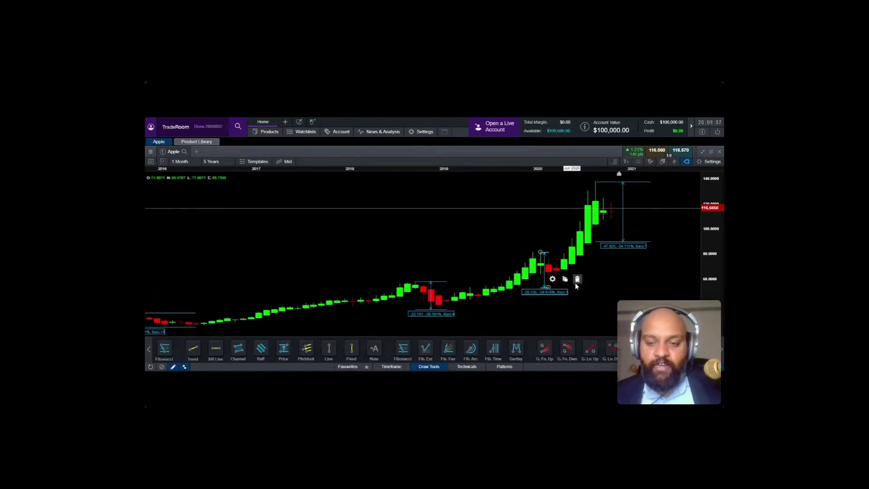
scroll(571, 303, "down", 2)
scroll(572, 303, "down", 3)
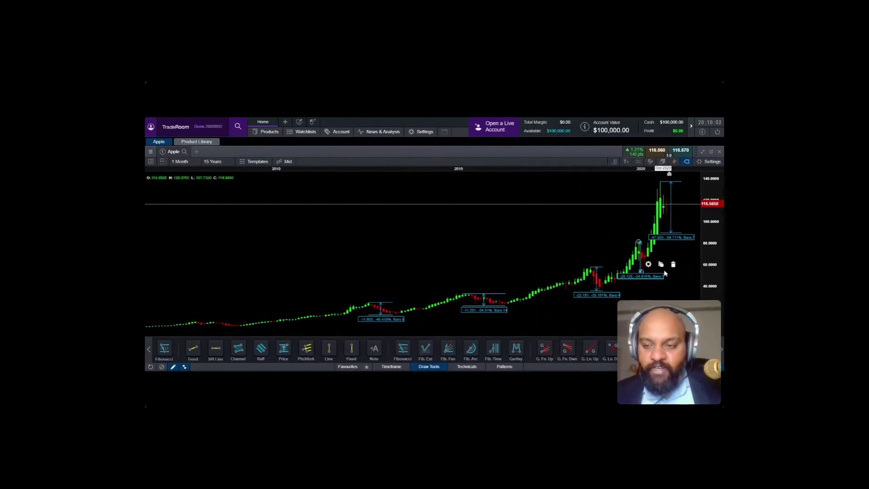
left_click(595, 295)
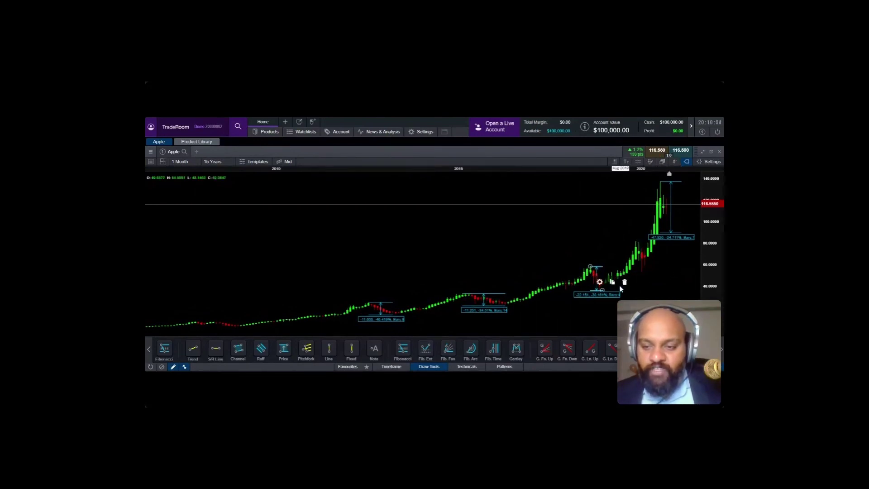
Draw a Fibonacci retracement from the March 2020 low to the September 2020 high and extend the price measurement to its 61.8% level
scroll(623, 281, "up", 5)
scroll(560, 324, "up", 1)
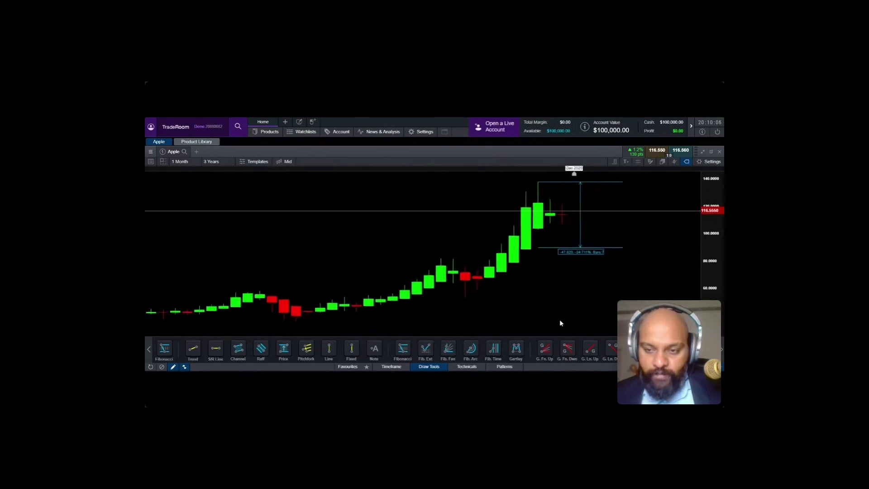
left_click_drag(467, 296, 543, 178)
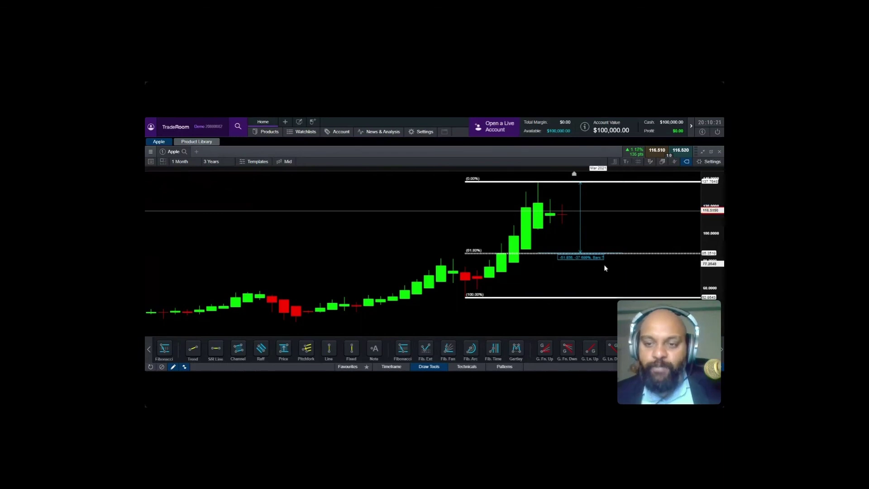
Remeasure the late-2018 decline from the October 2018 peak to its trough with the Price tool
scroll(575, 274, "down", 3)
scroll(479, 309, "down", 2)
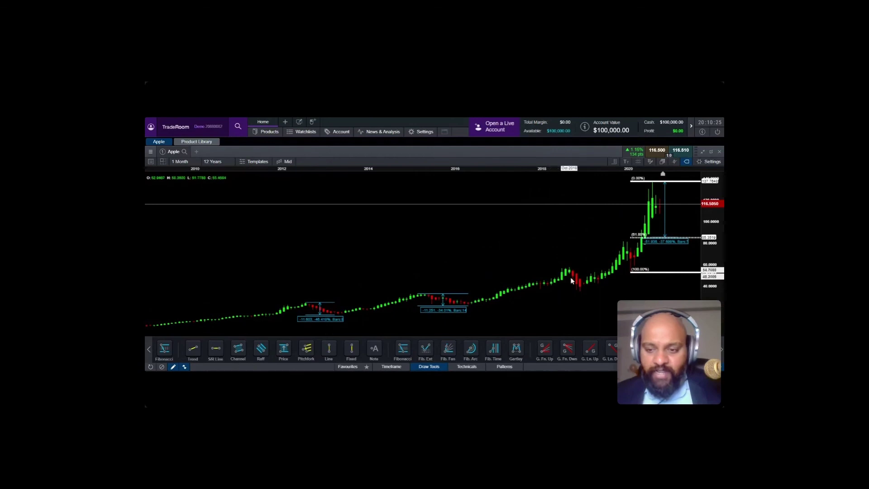
left_click(283, 348)
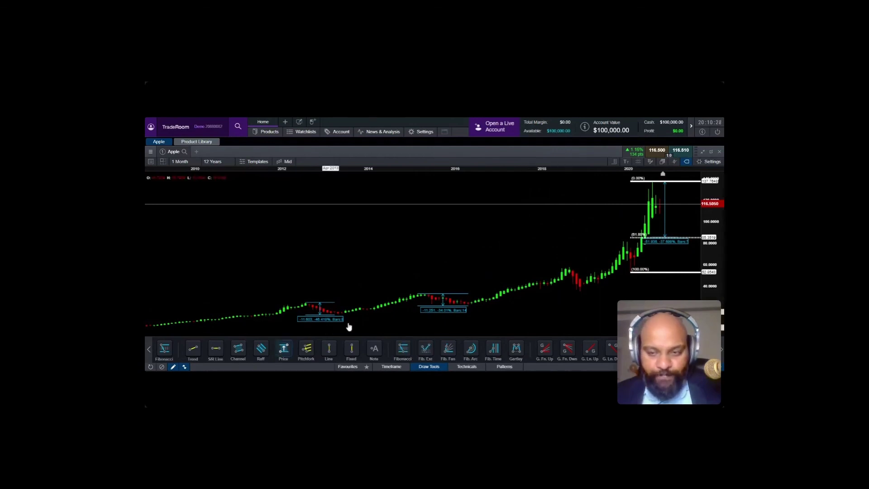
left_click_drag(569, 267, 583, 289)
scroll(498, 304, "down", 3)
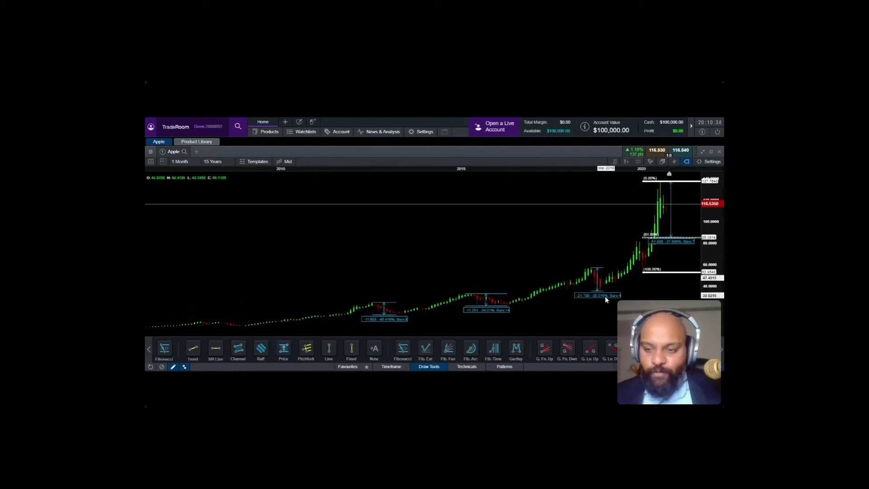
scroll(459, 315, "up", 4)
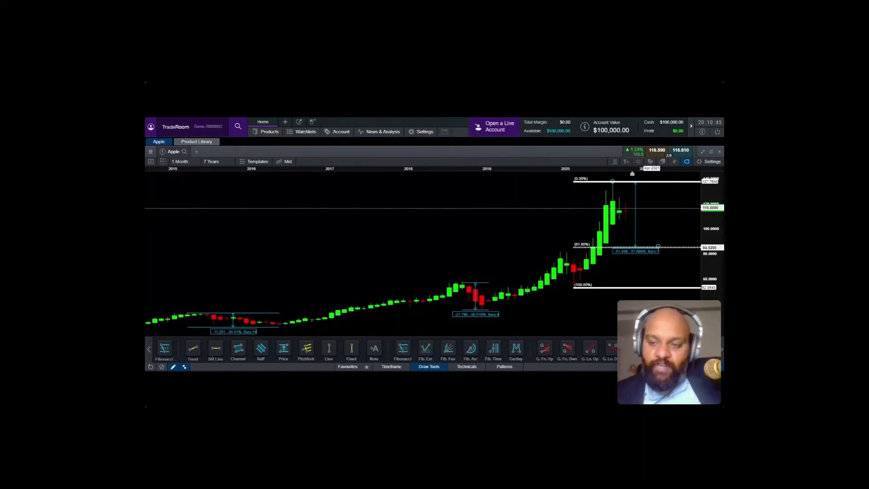
Delete the Fibonacci retracement and the September 2020 price measurement from the monthly Apple chart
scroll(388, 294, "down", 5)
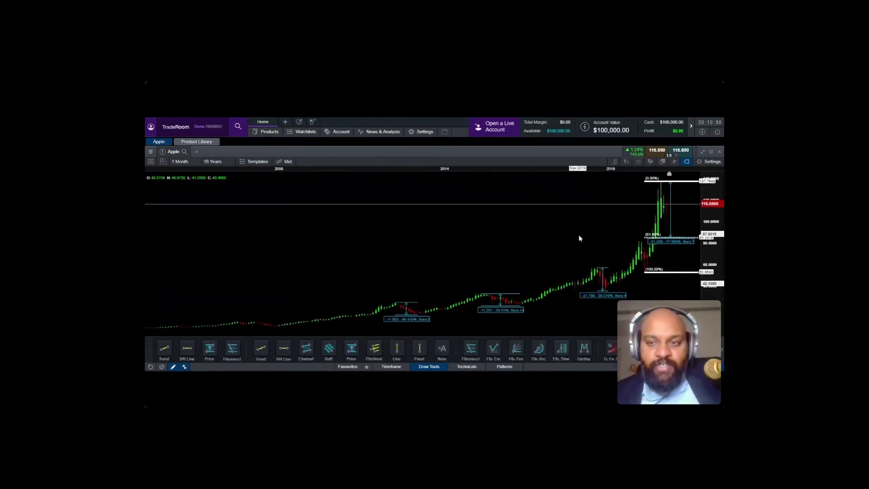
left_click_drag(578, 234, 555, 222)
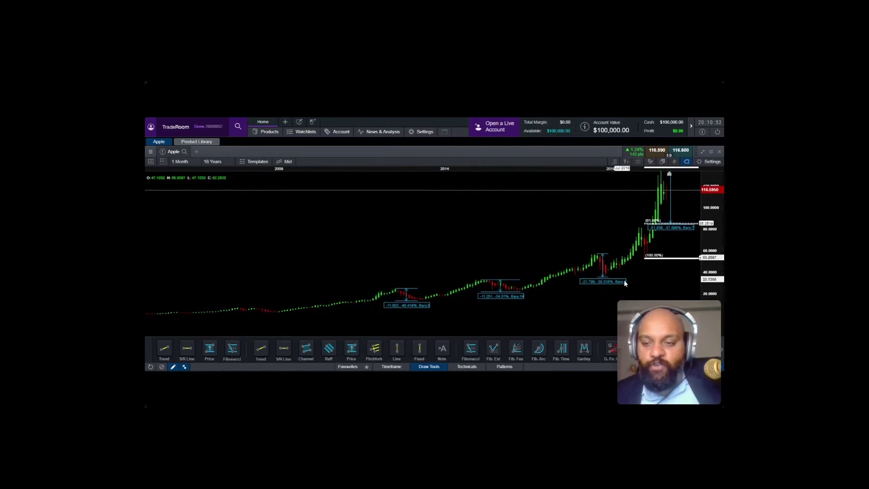
scroll(608, 309, "up", 1)
scroll(576, 237, "up", 4)
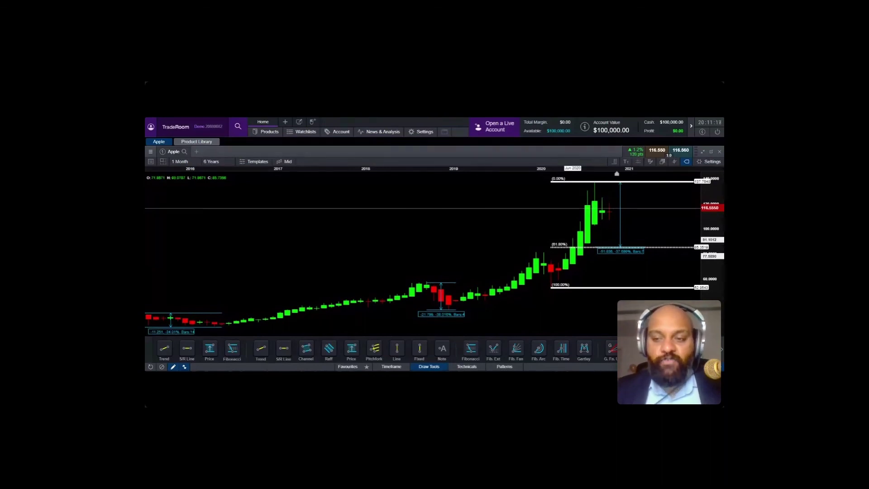
key("Delete")
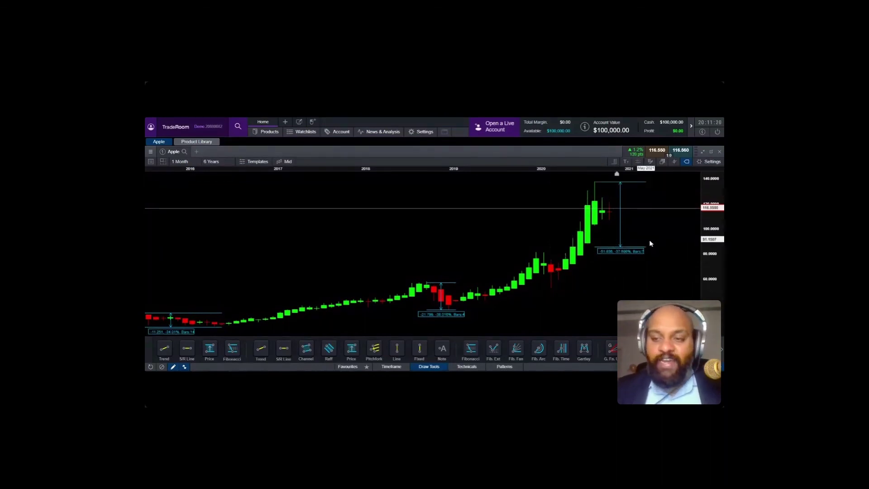
key("Delete")
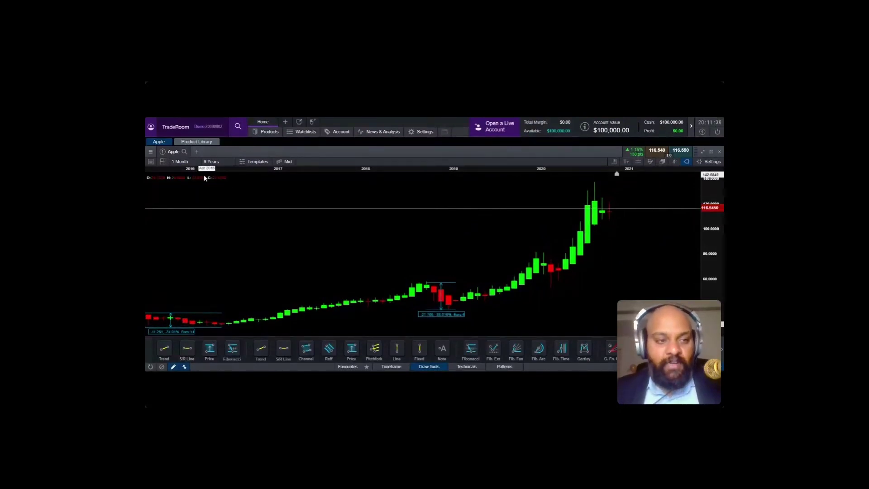
Switch the chart to 30 minutes and draw a Fibonacci retracement from the 20 November high to the 24 November low
left_click(180, 162)
left_click(183, 271)
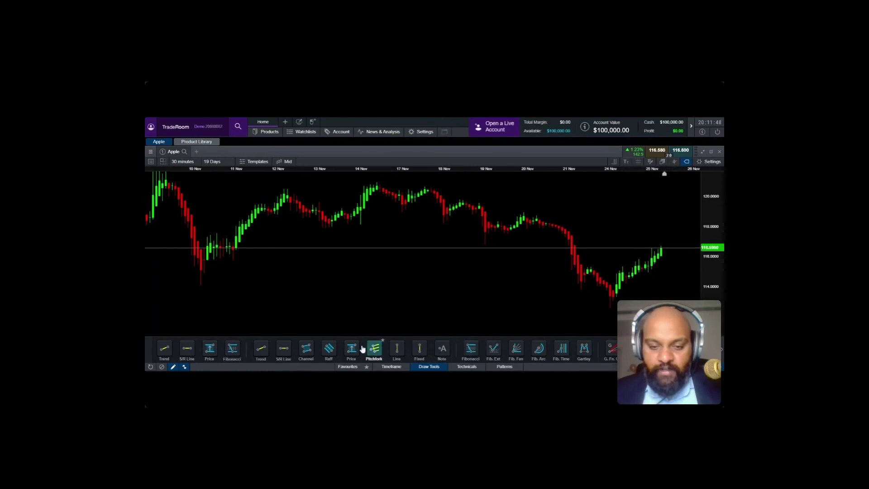
left_click(471, 352)
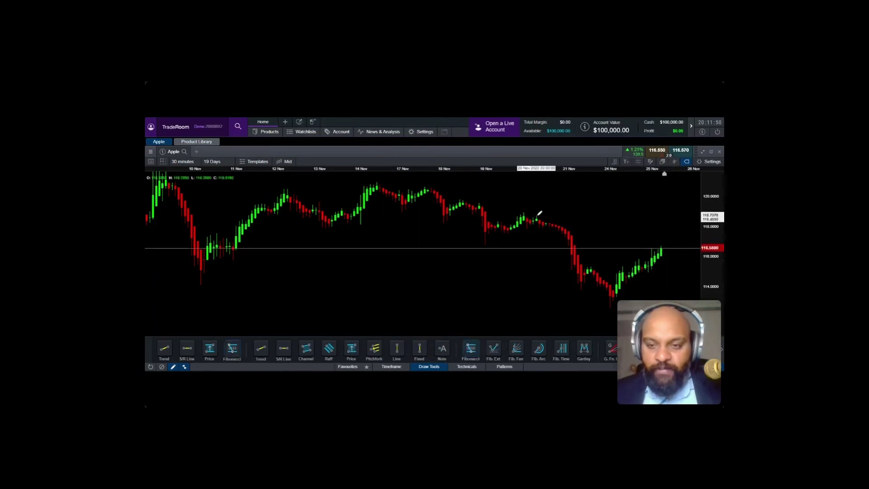
scroll(357, 266, "down", 5)
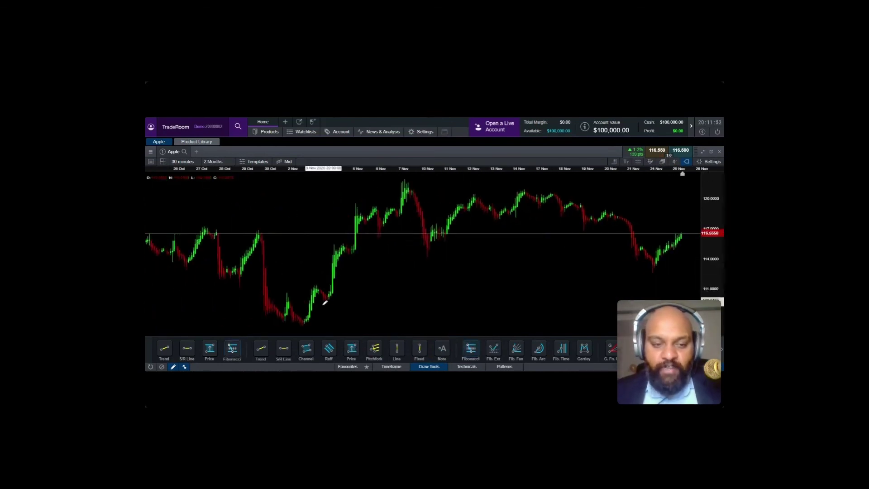
scroll(528, 261, "up", 4)
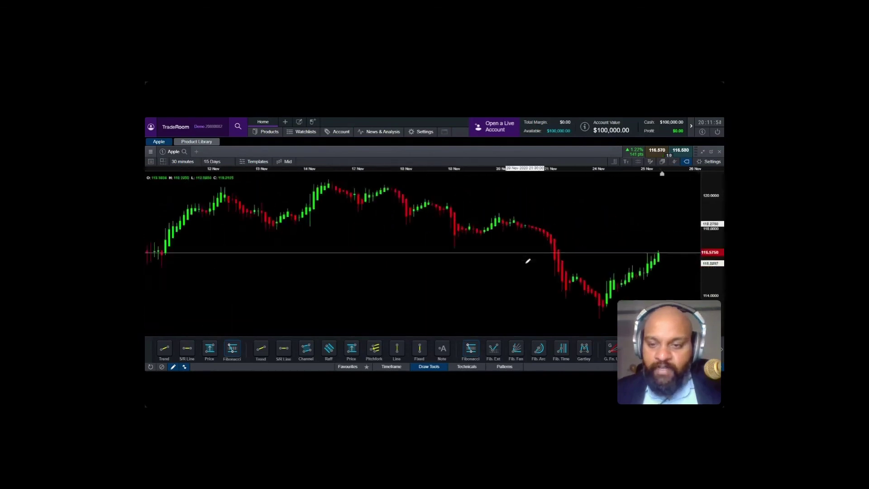
scroll(528, 261, "up", 1)
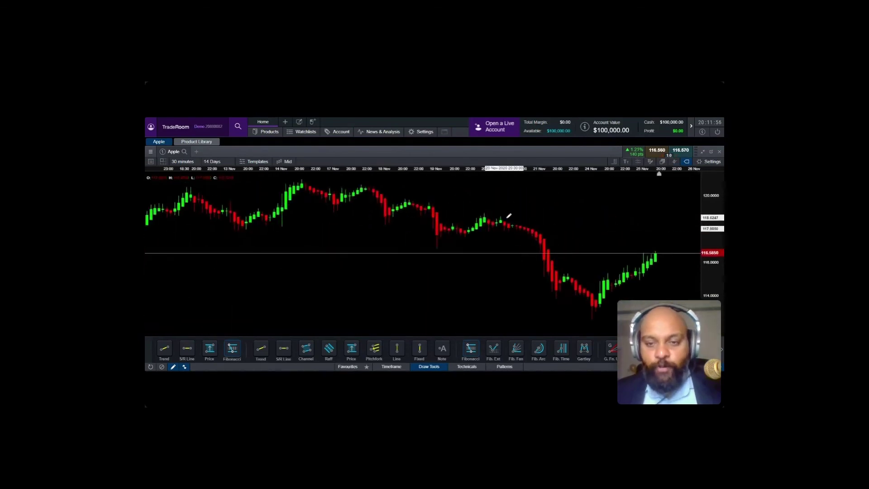
left_click_drag(502, 216, 594, 315)
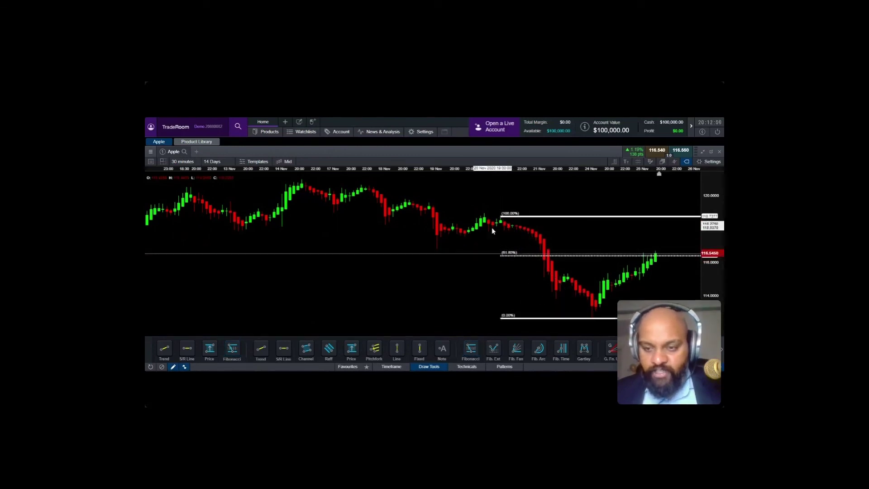
left_click_drag(474, 200, 471, 192)
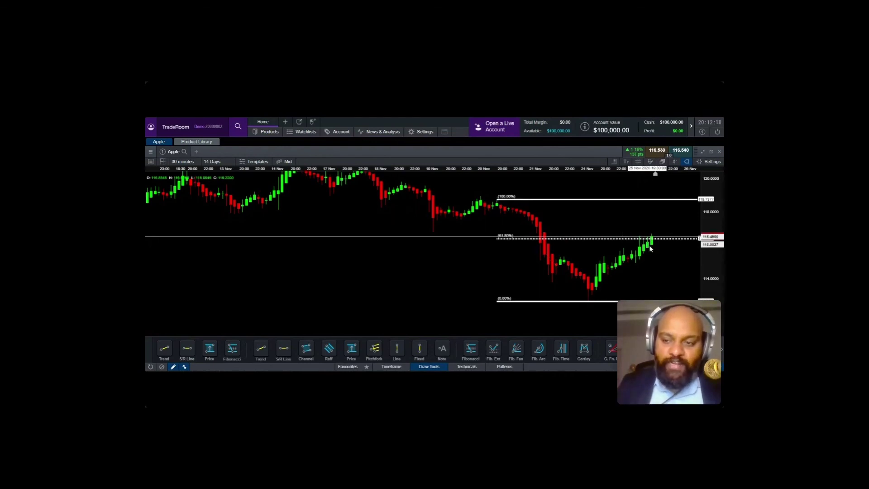
Move the Fibonacci's 20 November anchor to the 25 November high so it spans the latest rally
mouse_move(660, 241)
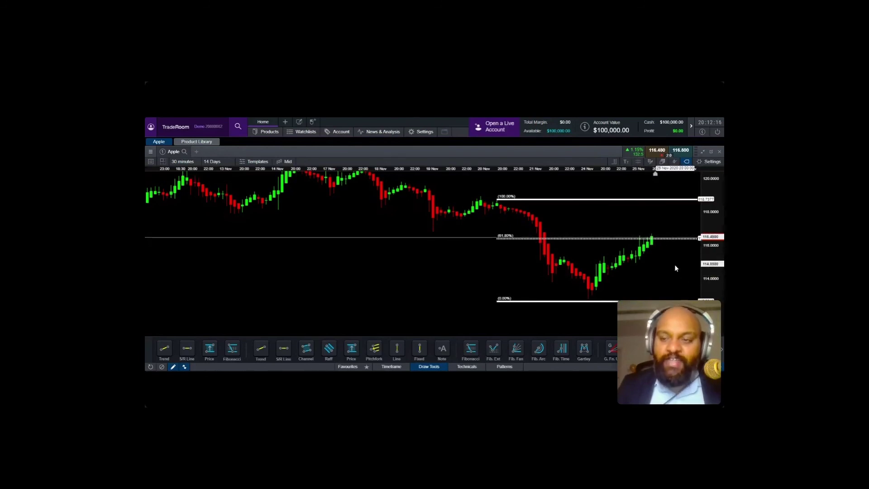
mouse_move(498, 204)
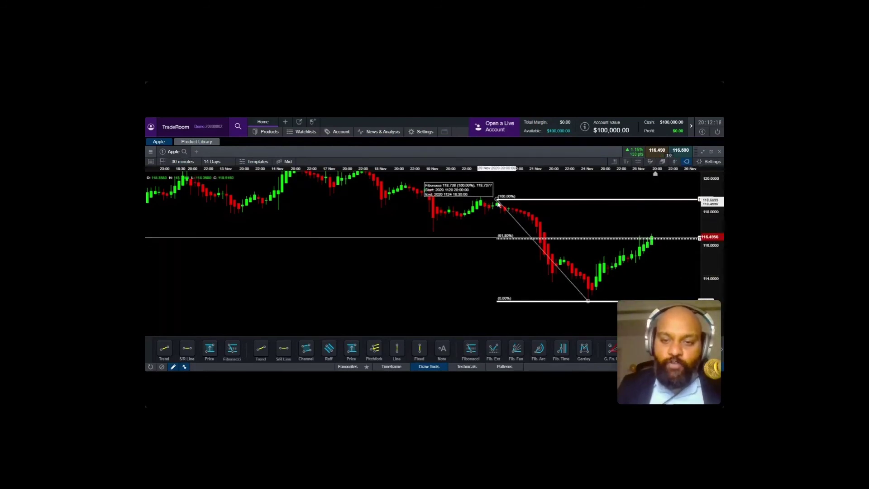
left_click_drag(498, 205, 646, 247)
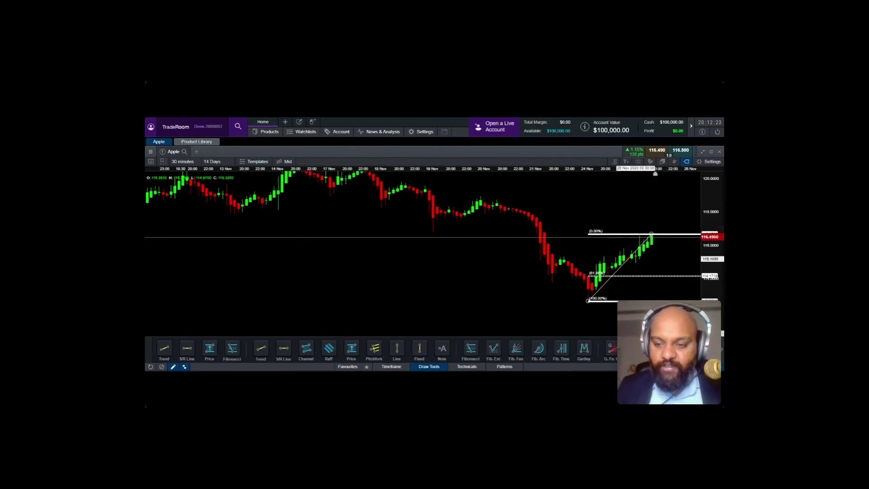
Place a down arrow marker just above the latest 25 November candle
left_click(722, 350)
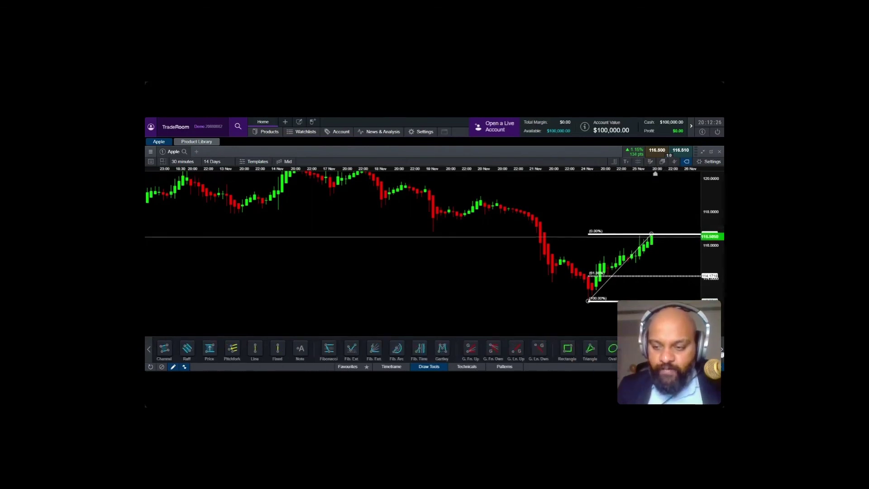
left_click(652, 213)
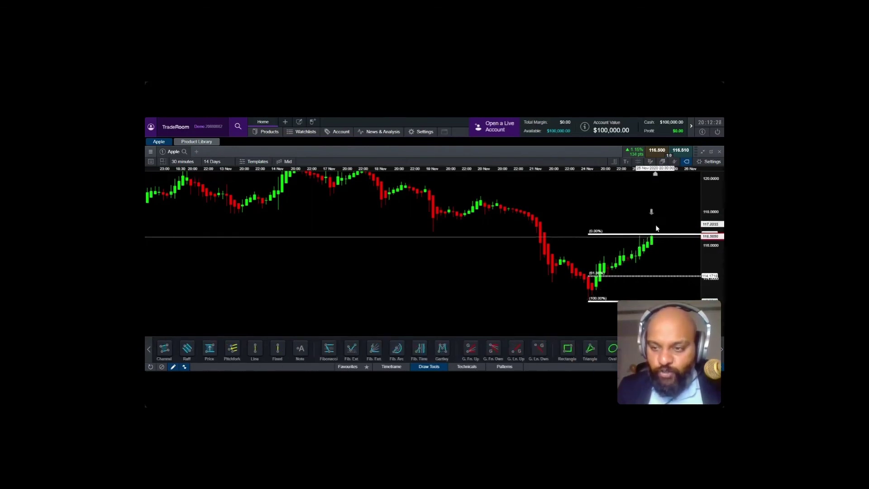
left_click_drag(652, 214, 654, 224)
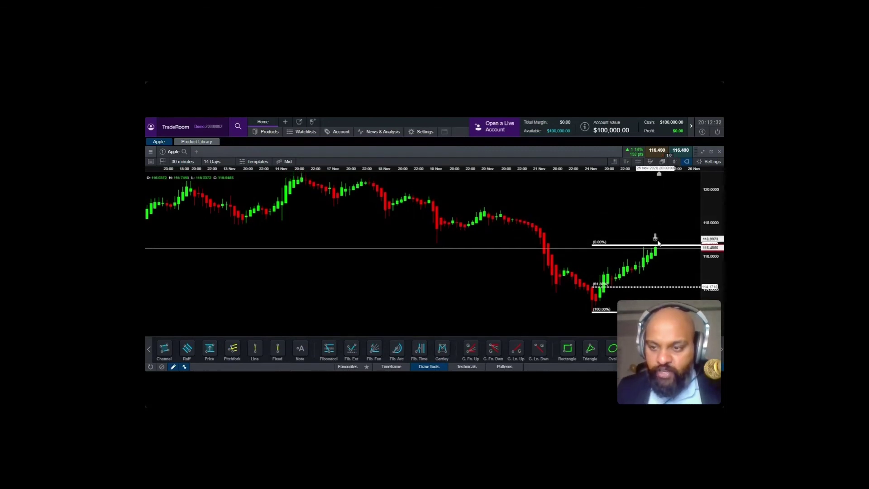
Move the Fibonacci's upper anchor back to the 20 November high, and return it to the 25 November high
mouse_move(657, 249)
mouse_move(656, 247)
left_mouse_down()
mouse_move(574, 237)
mouse_move(501, 211)
left_mouse_up()
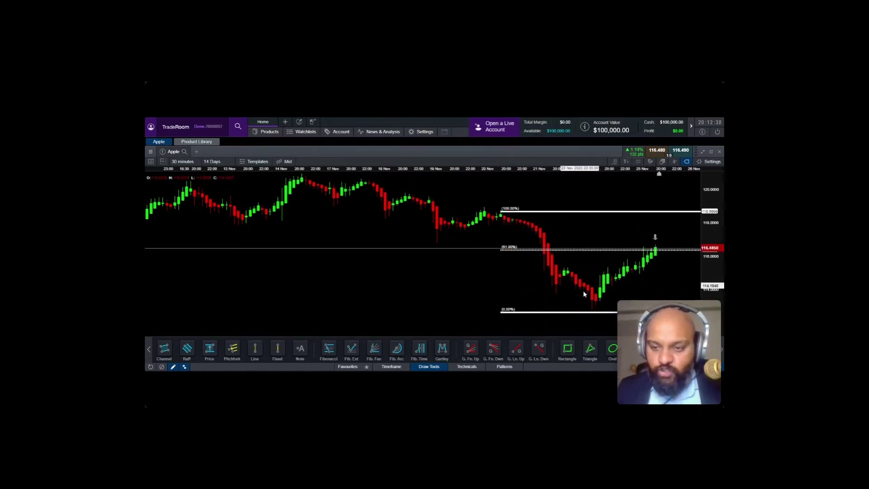
mouse_move(657, 238)
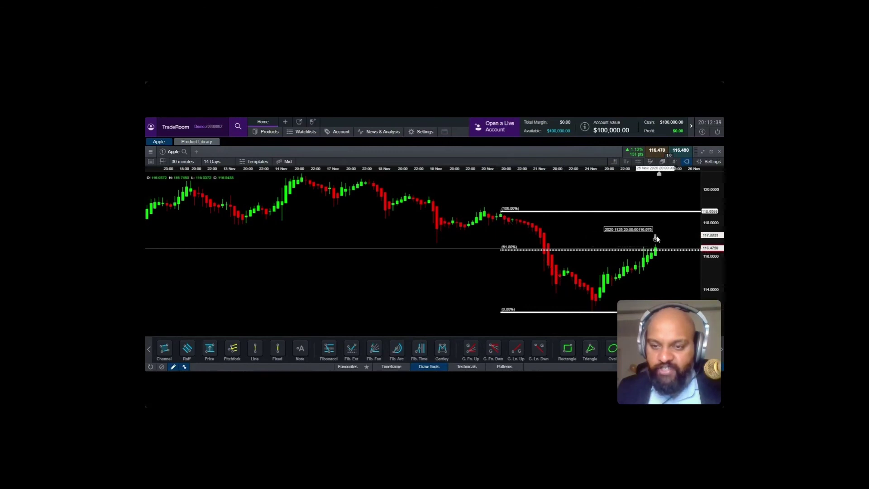
left_click(502, 214)
left_click_drag(502, 214, 655, 244)
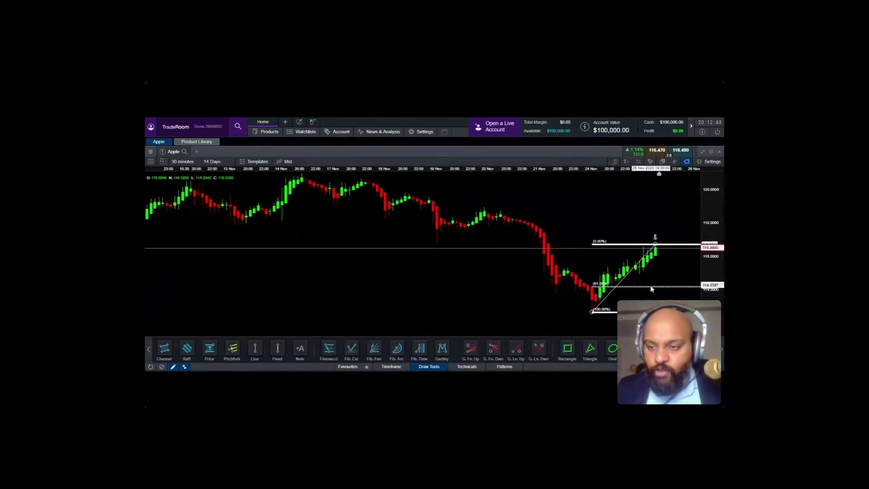
Start an Apple trade from the chart with a size of 100 units
left_click(164, 151)
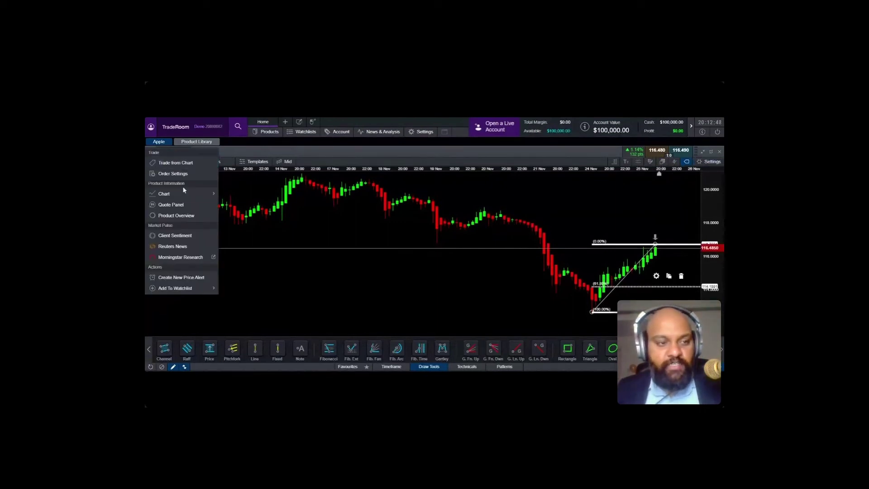
left_click(195, 166)
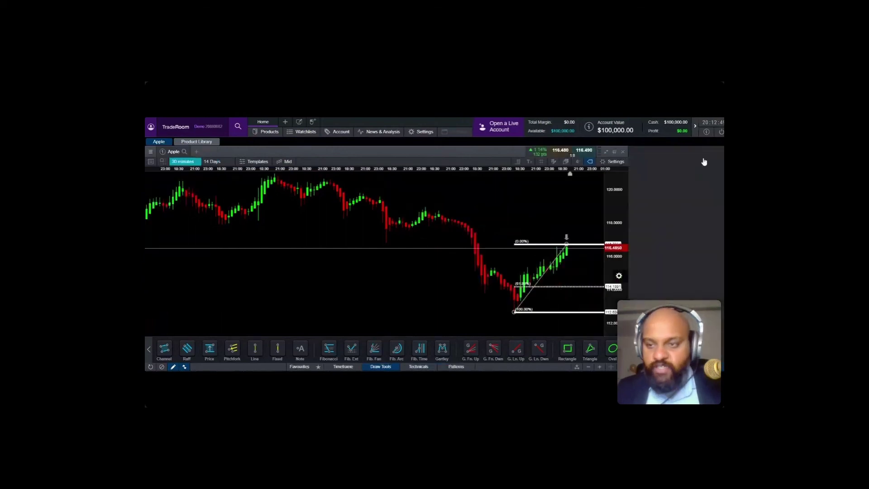
type("10")
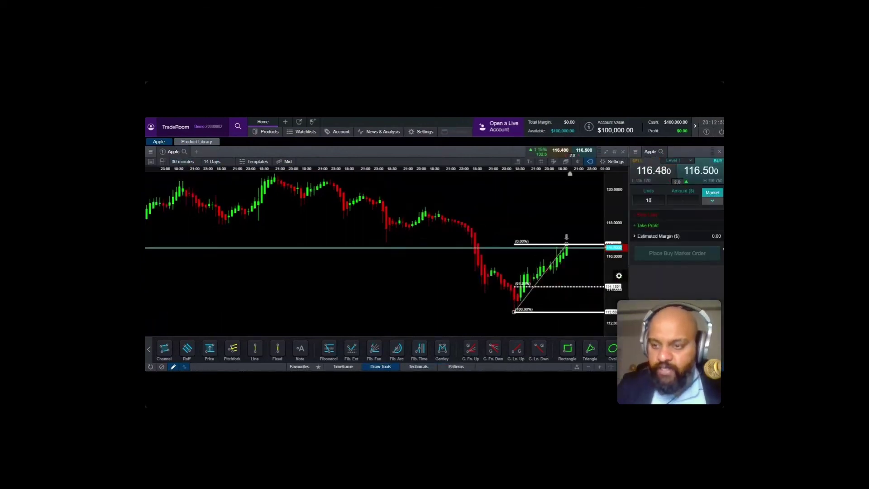
type("0")
key("Tab")
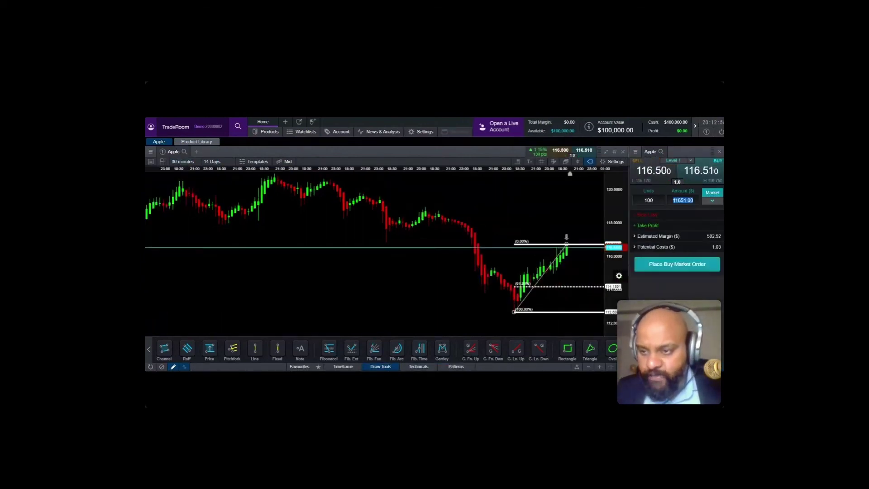
Make the order a sell with a take profit of 114.171 at the 61.8% Fibonacci level
left_click(650, 226)
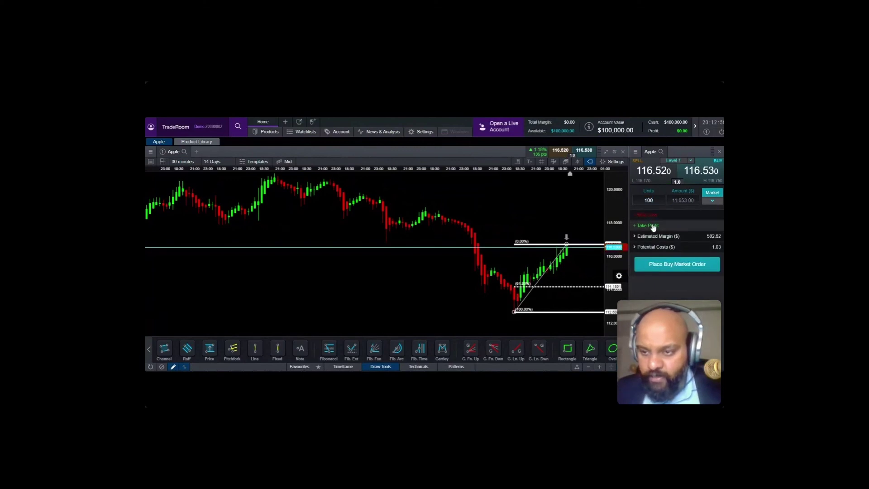
left_click_drag(598, 232, 607, 282)
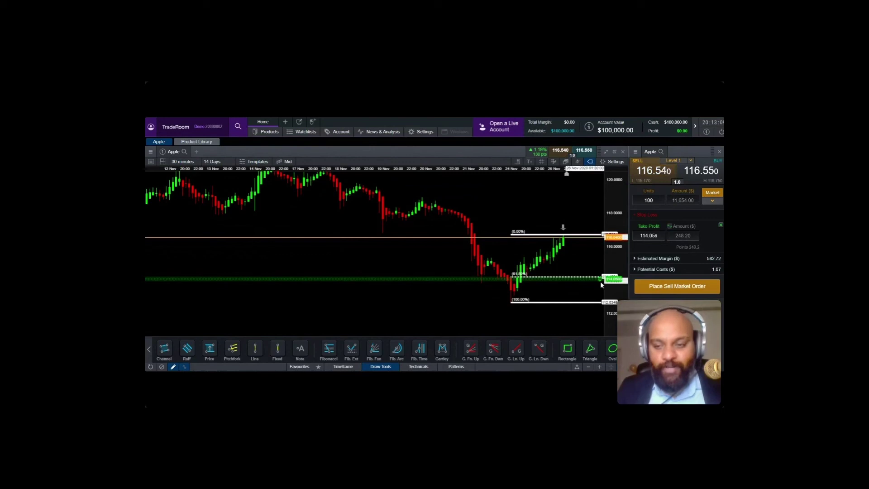
left_click_drag(600, 279, 601, 276)
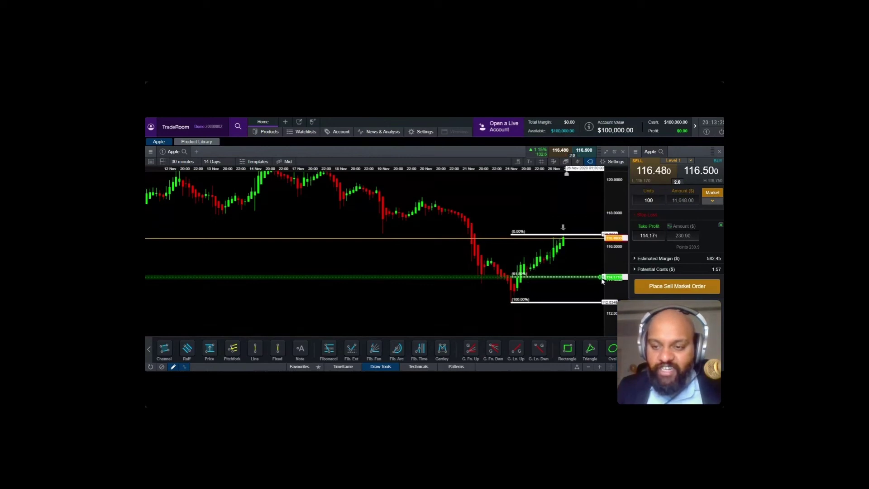
left_click(649, 236)
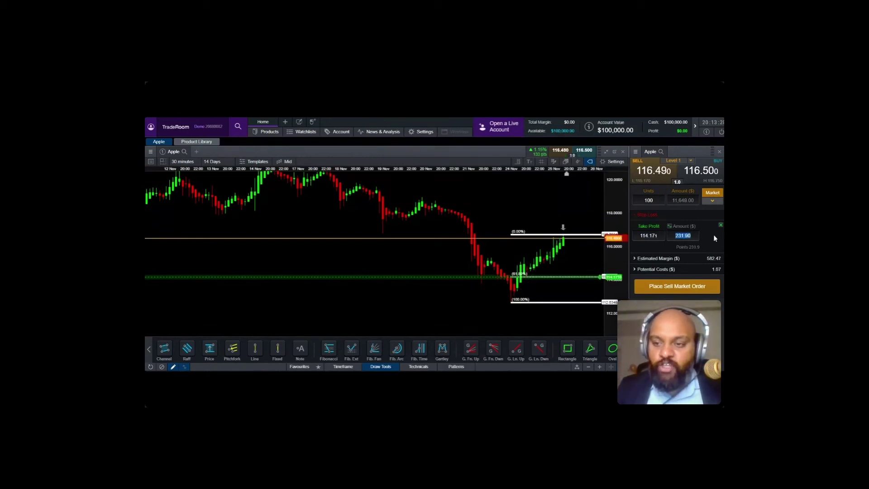
Move the Fibonacci's upper anchor to the 20 November high and enable its 0.886 and 0.786 levels
left_click(566, 239)
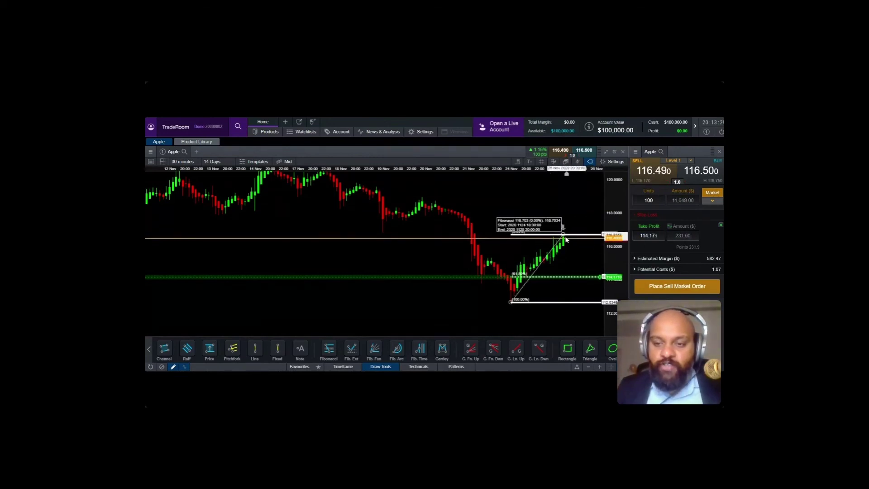
left_click_drag(562, 236, 424, 198)
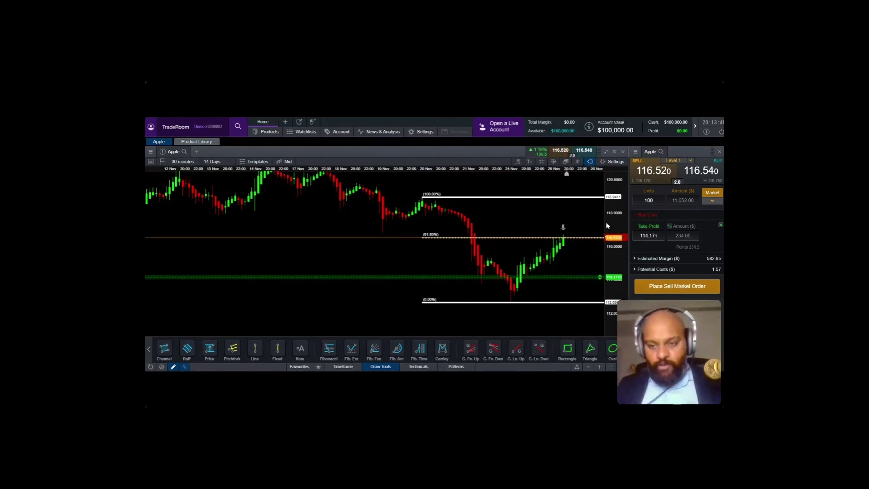
mouse_move(423, 199)
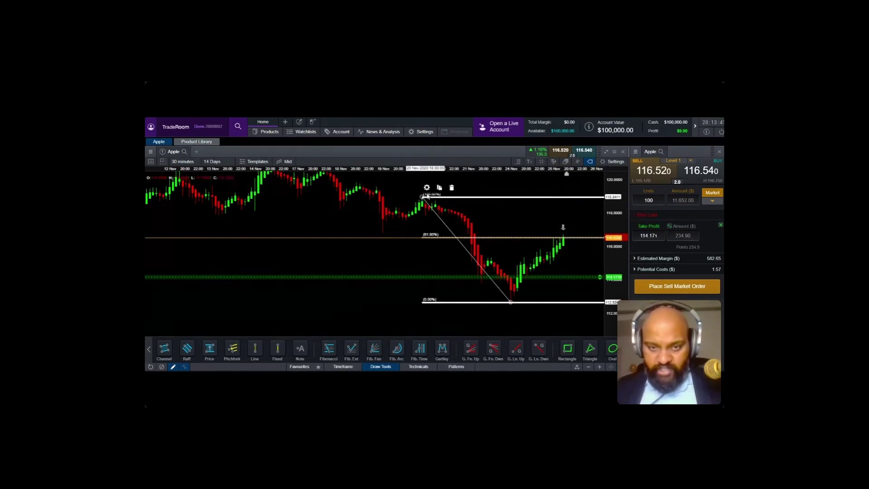
left_click(427, 187)
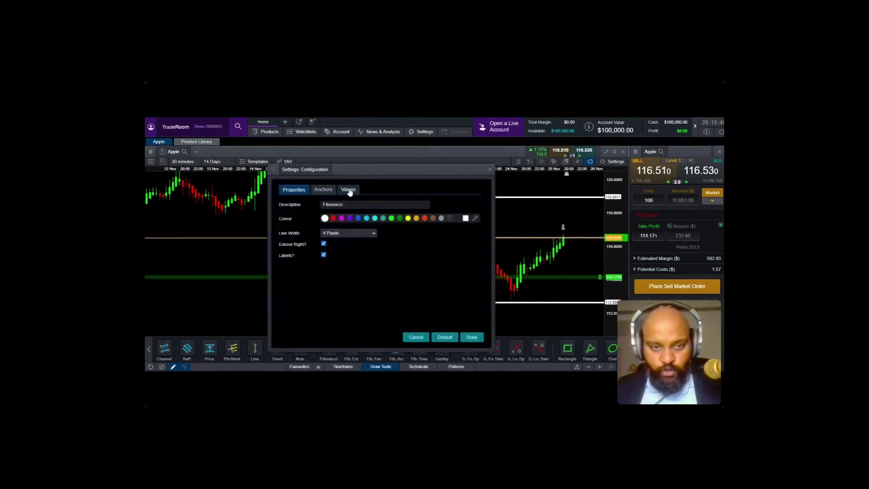
left_click(349, 189)
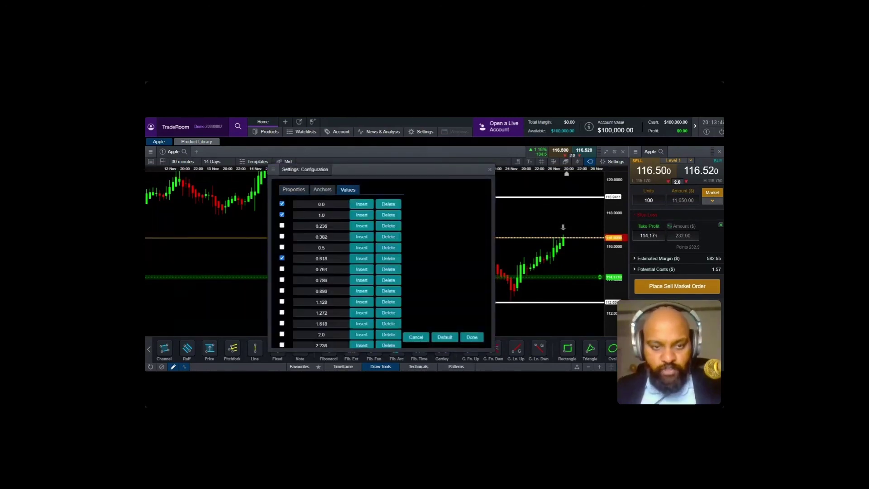
left_click(282, 291)
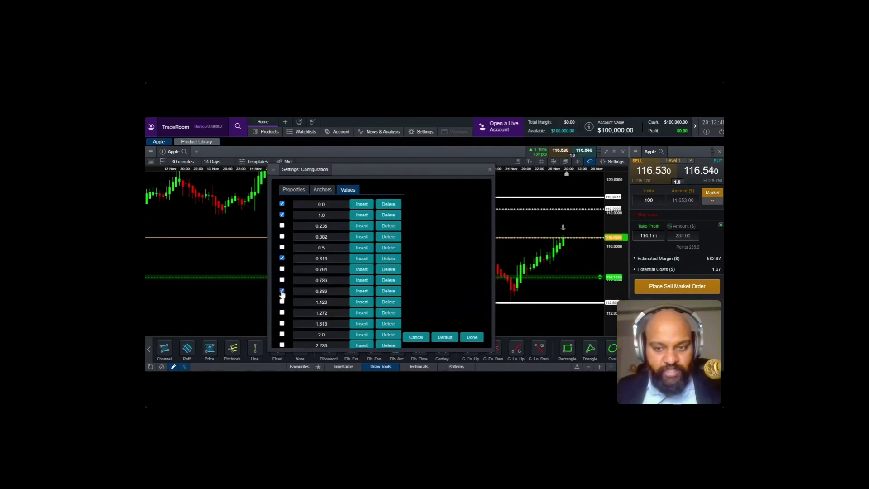
left_click(281, 280)
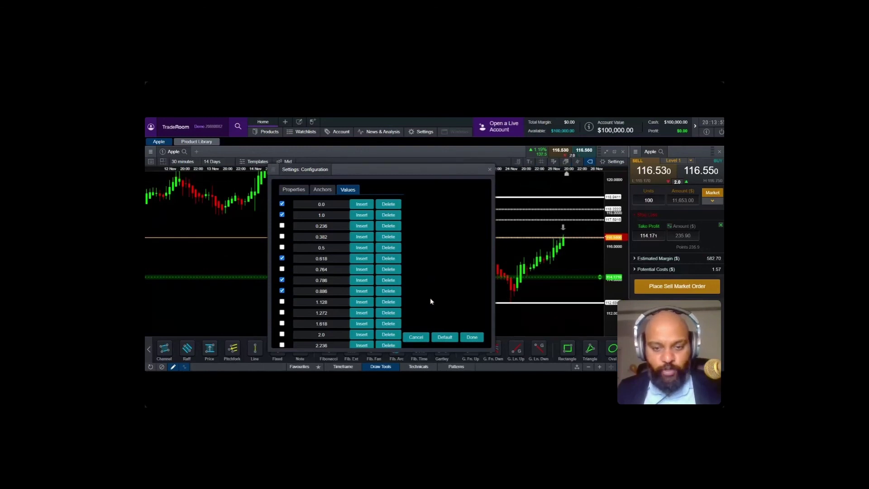
Save the current Fibonacci settings, including the colour, as your default and close the configuration
left_click(445, 337)
left_click(471, 339)
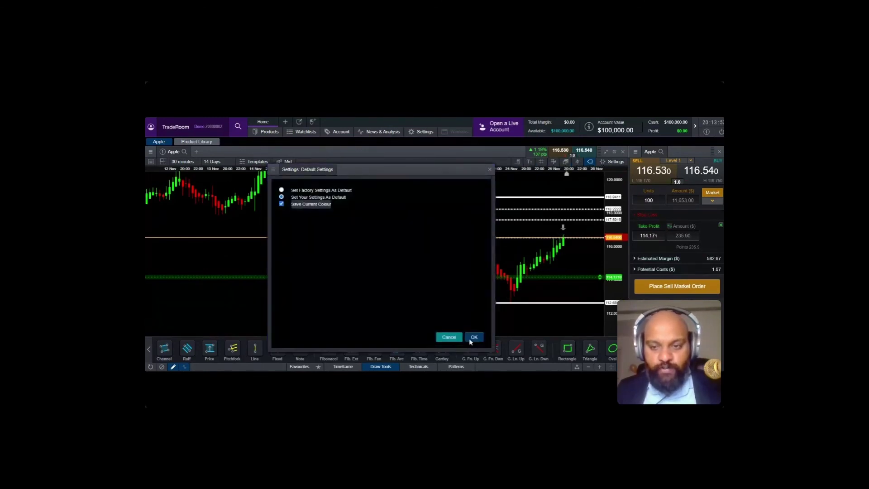
left_click(474, 338)
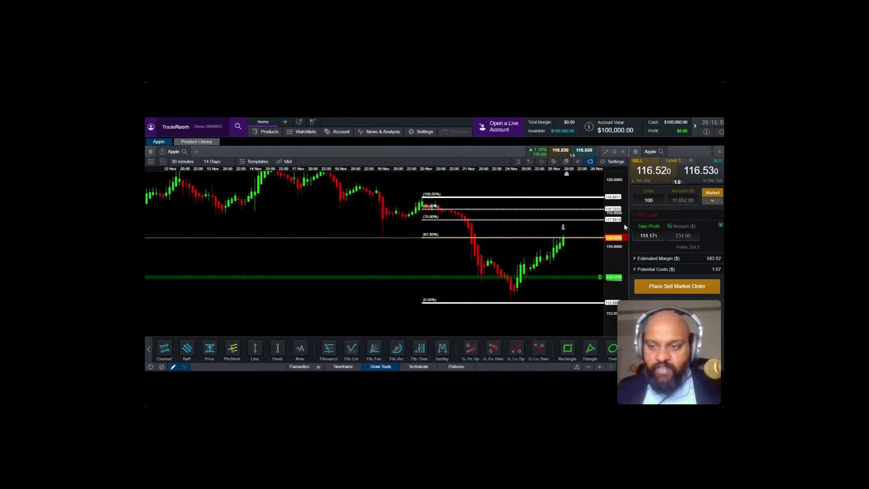
Add a stop loss to the Apple sell order and place it at 117.527, near the 78.6% Fibonacci level
left_click(657, 216)
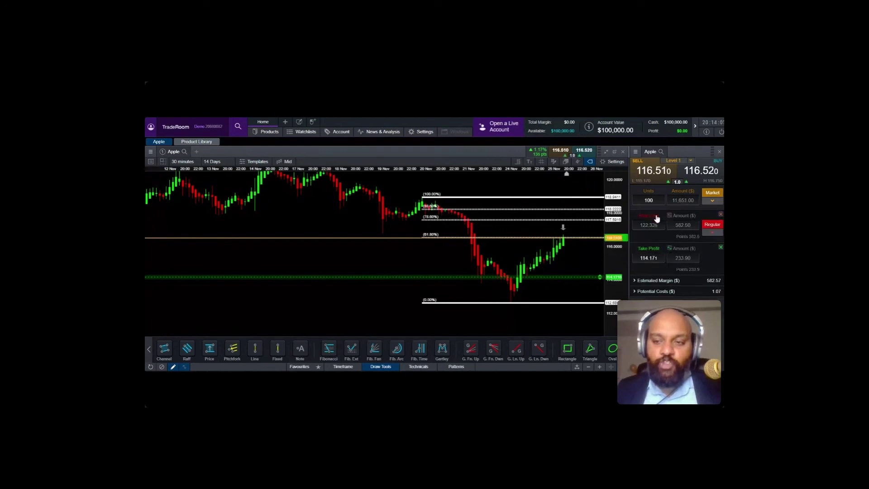
scroll(578, 213, "down", 2)
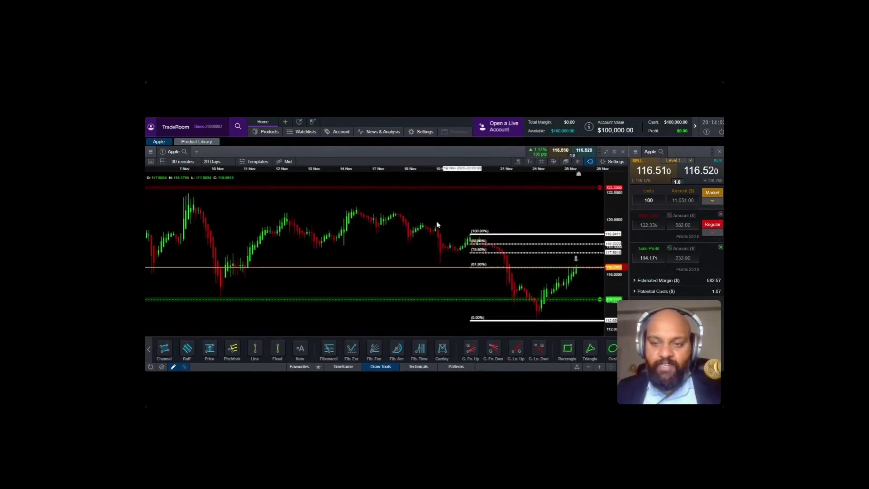
left_click_drag(599, 187, 602, 253)
scroll(601, 254, "up", 2)
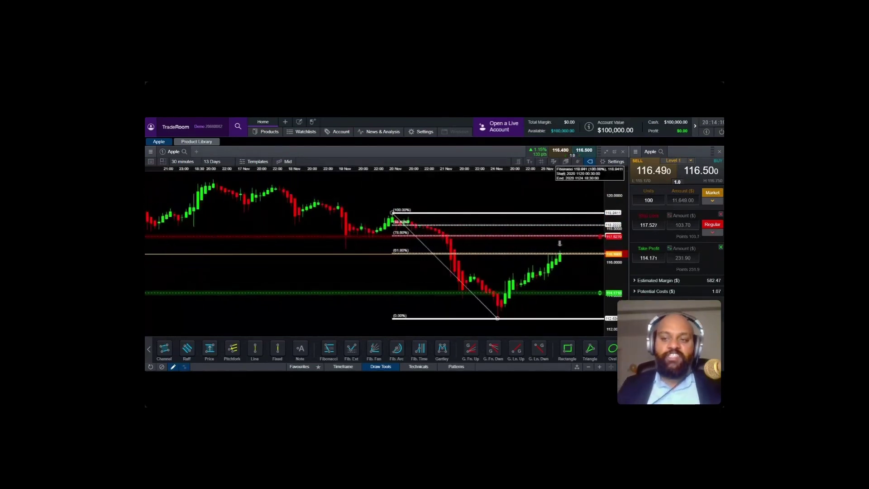
left_click(683, 225)
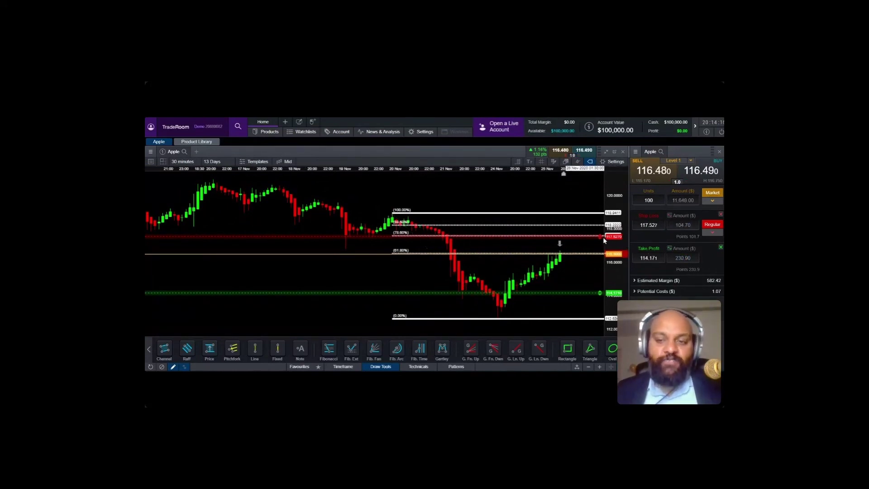
Try the stop loss at 118.217 near the 88.6% Fibonacci level and at 119.189 just above the 100% level
left_click_drag(603, 240, 602, 228)
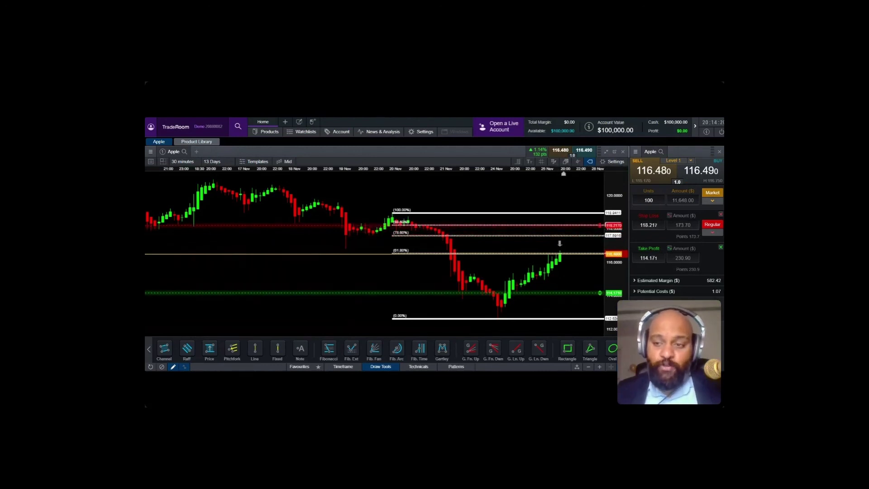
left_click_drag(691, 225, 678, 225)
left_click(679, 225)
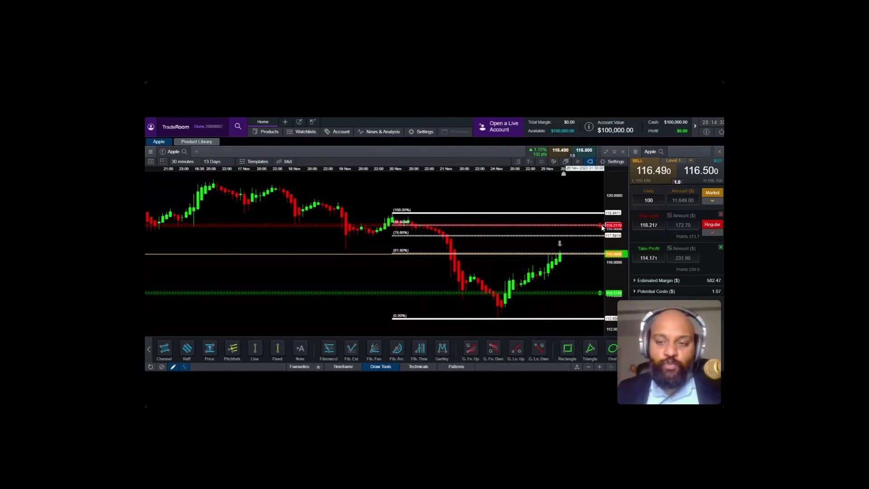
mouse_move(608, 226)
left_mouse_down()
mouse_move(600, 229)
mouse_move(600, 212)
left_mouse_up()
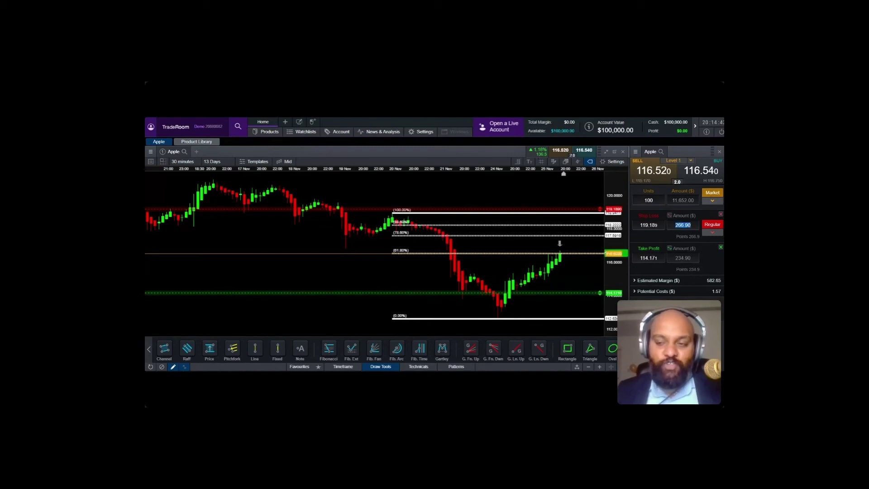
left_click_drag(675, 225, 689, 225)
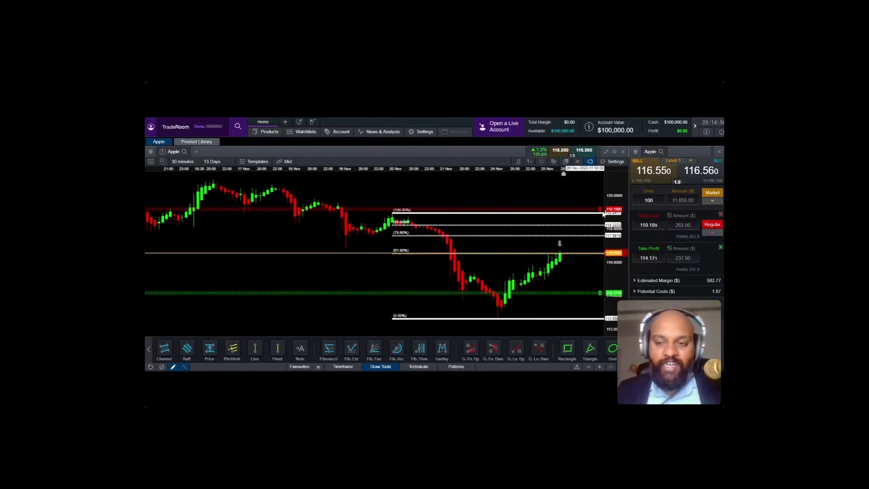
Set the stop loss to 117.584 near the 78.6% Fibonacci level and the trade size to 1,000 units
left_click_drag(601, 212, 603, 237)
left_click(652, 200)
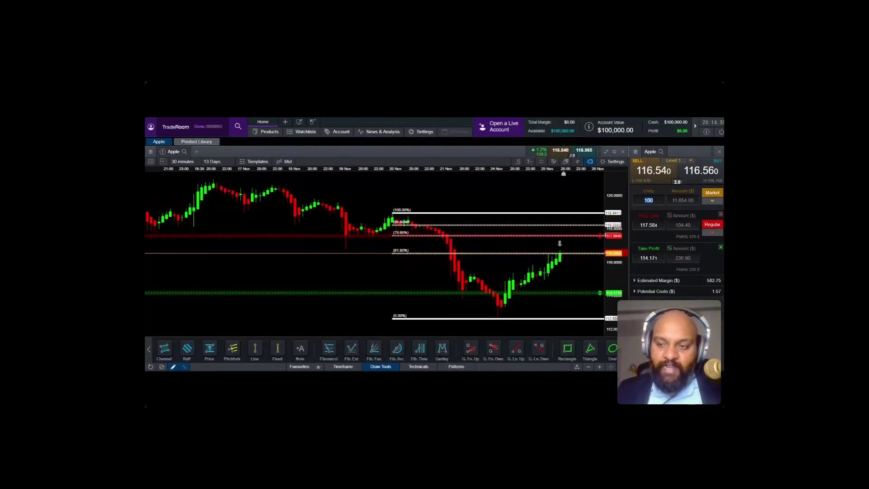
type("000")
double_click(652, 200)
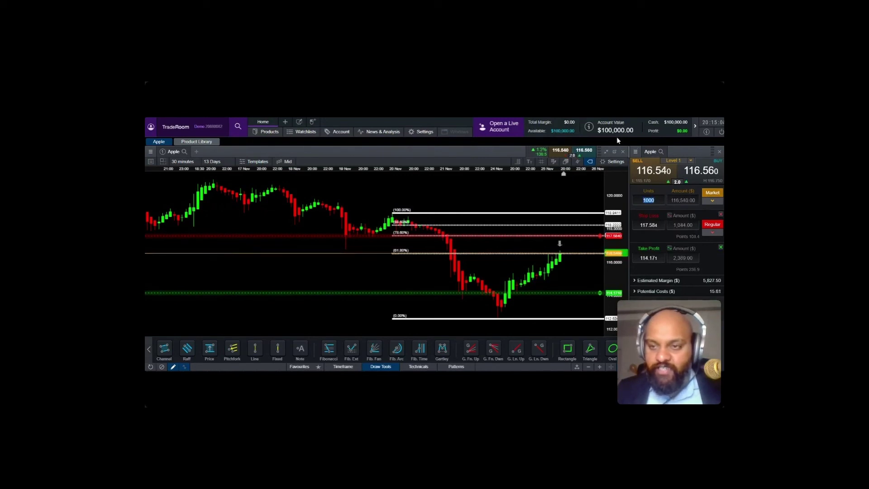
left_click(654, 200)
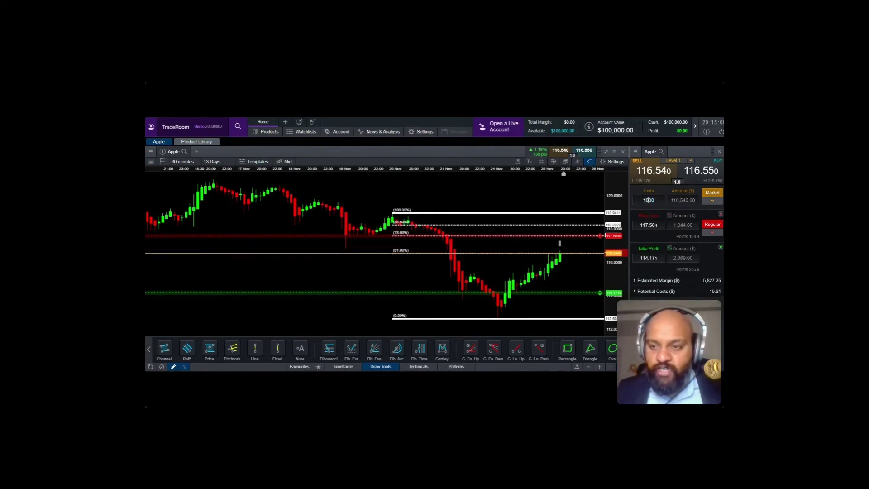
double_click(652, 200)
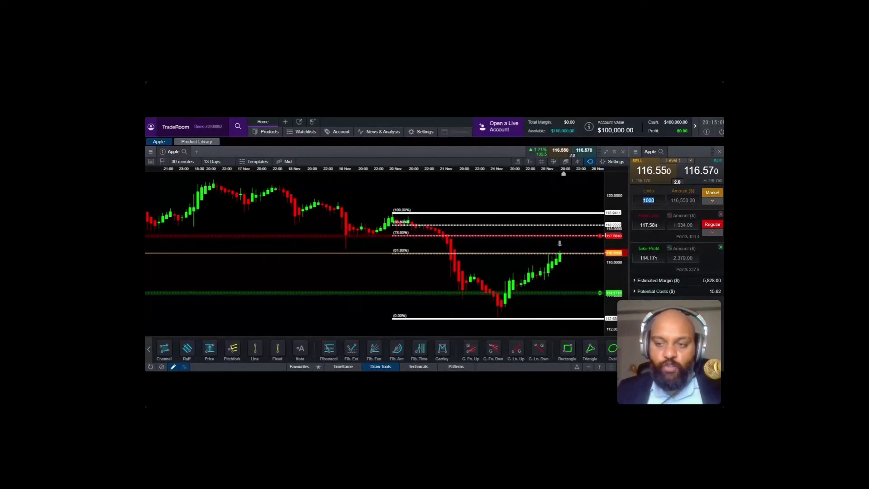
Examine the order's stop loss amount, take profit amount and total position amount against its size in units
left_click(683, 225)
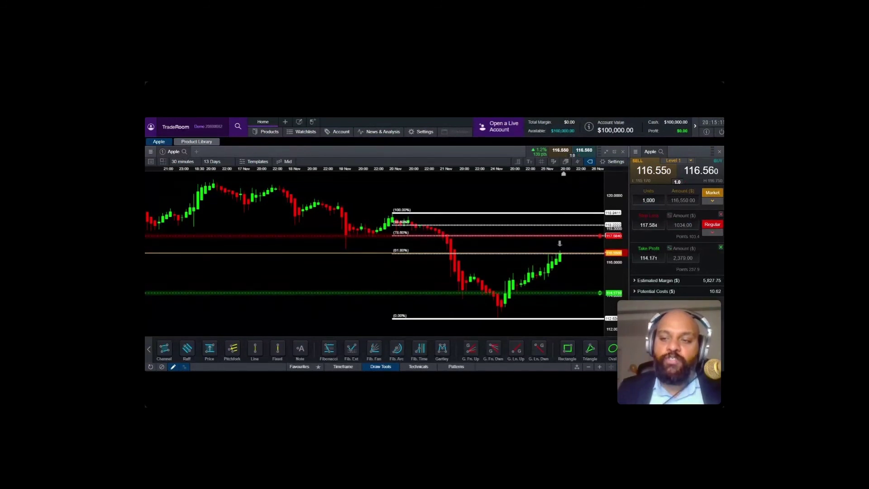
mouse_move(603, 254)
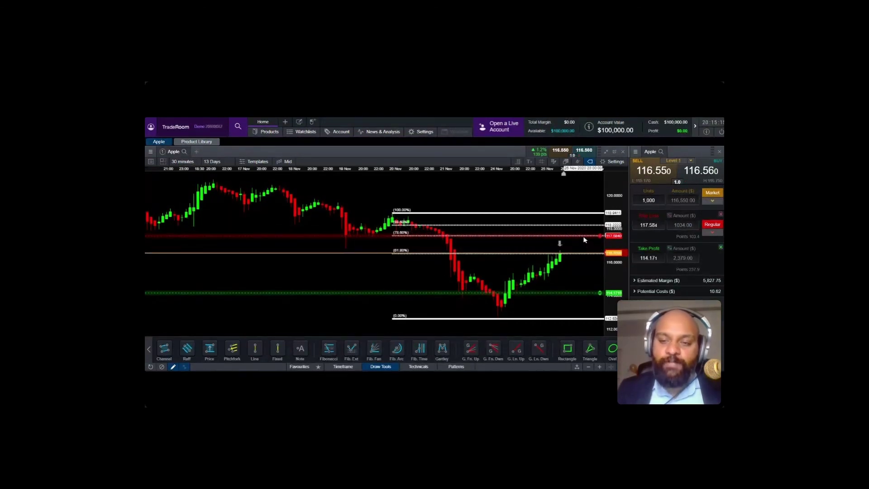
key("Up")
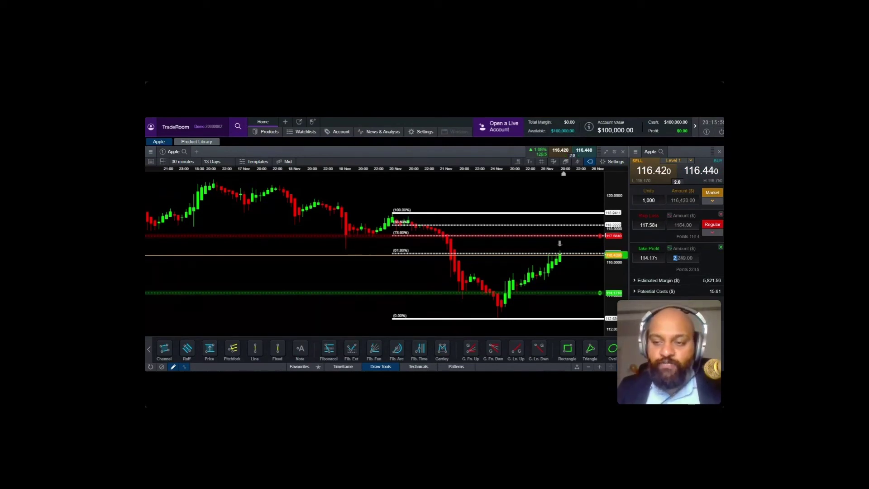
left_click(683, 258)
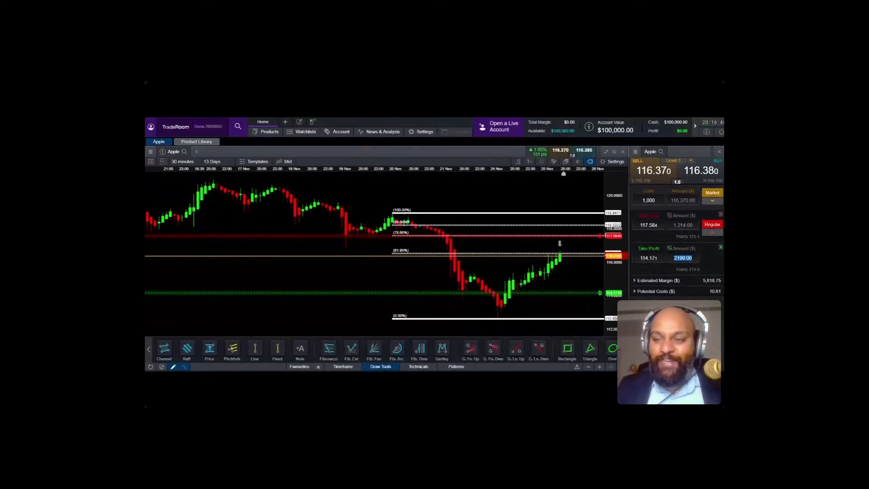
left_click(649, 200)
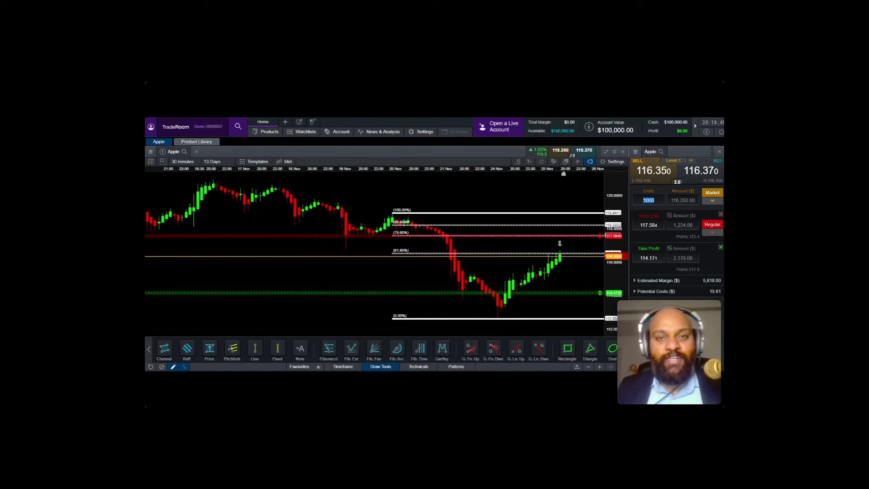
left_click(683, 201)
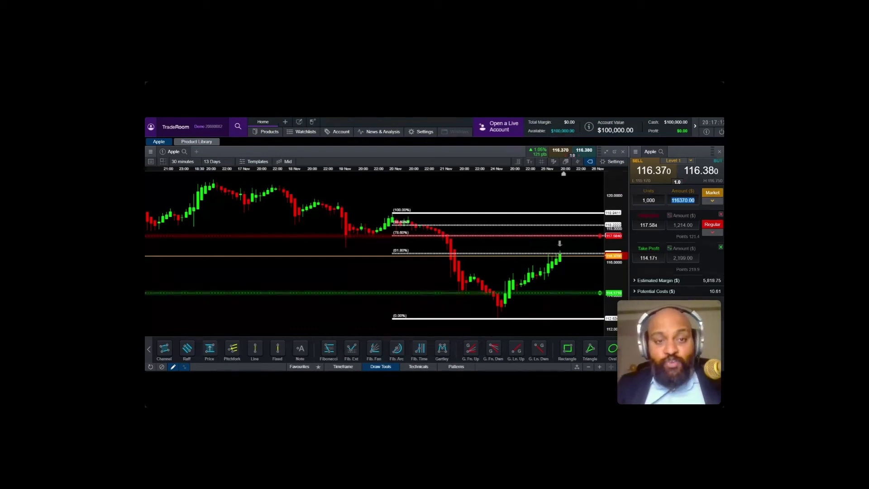
left_click(641, 211)
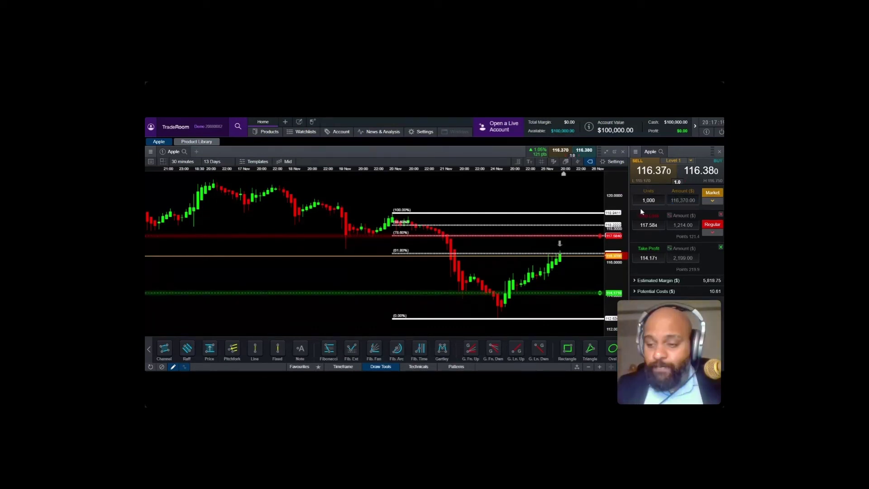